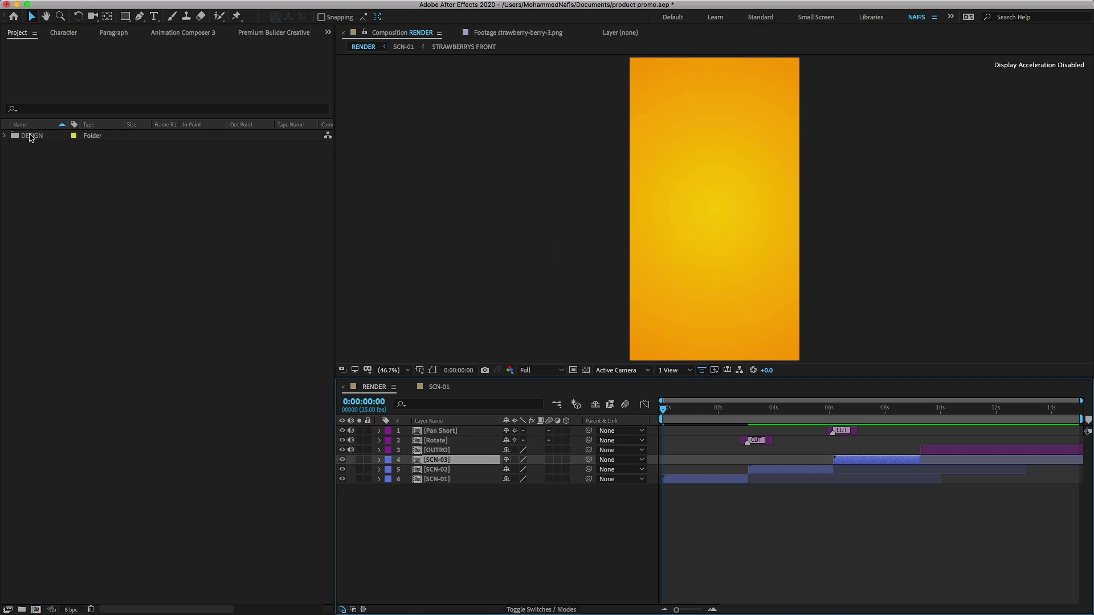
# - Browse the DESIGN, ASSETS, ALL SCN, FINAL OUTPUT, PRE-COMPOSE and Solids project folders
pyautogui.click(7, 136)
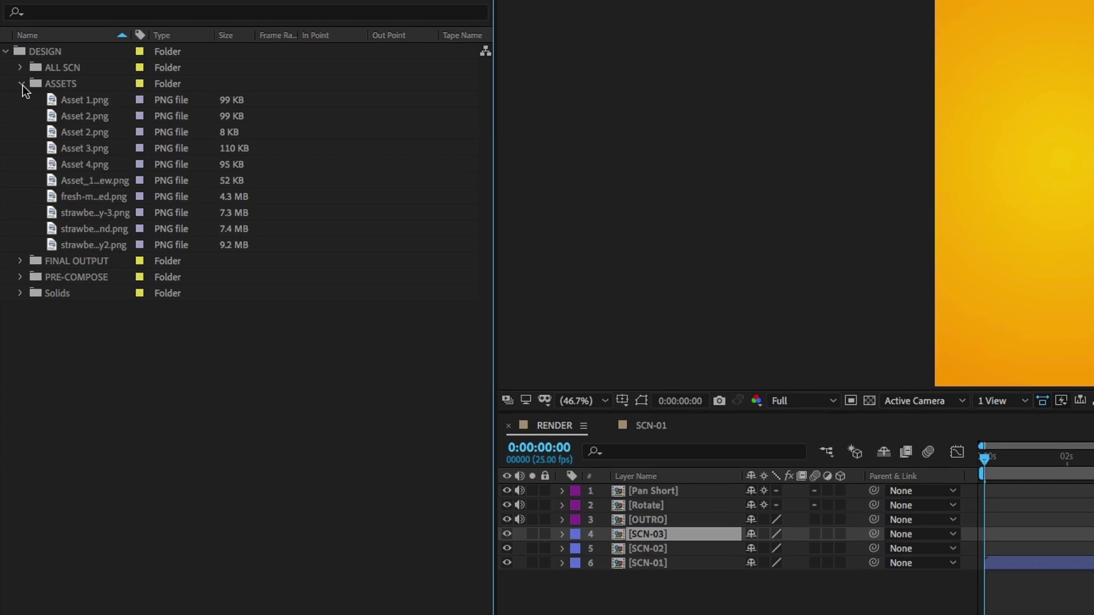
pyautogui.click(17, 160)
pyautogui.click(20, 68)
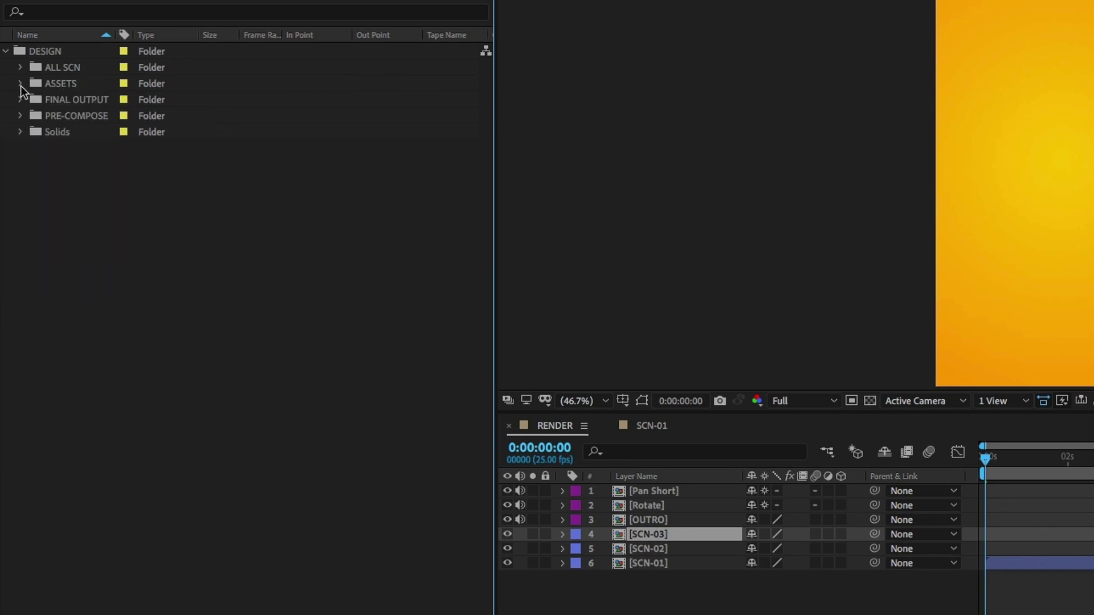
pyautogui.click(20, 83)
pyautogui.click(21, 84)
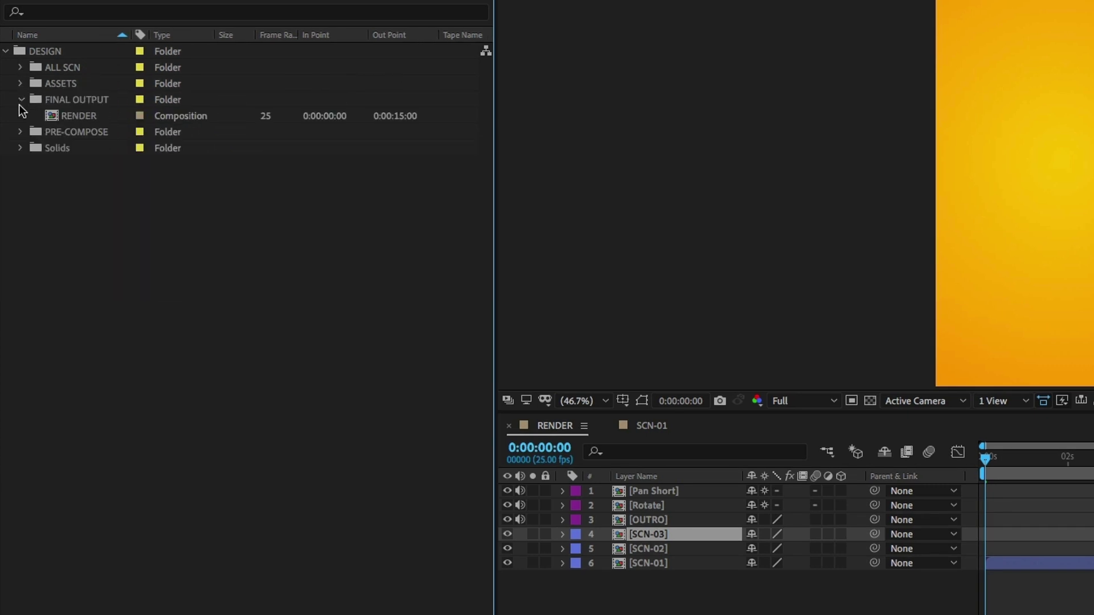
pyautogui.click(20, 100)
pyautogui.click(19, 117)
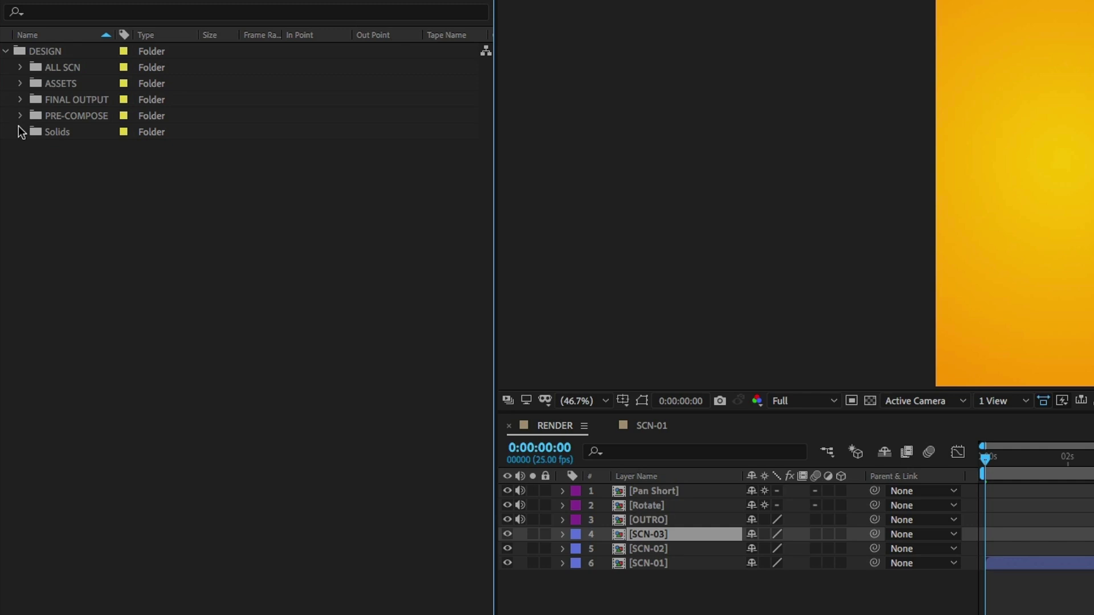
pyautogui.click(21, 132)
# - Create Comp 1 with a custom 640×1140 size, 25 fps, 15 seconds long
pyautogui.rightClick(129, 273)
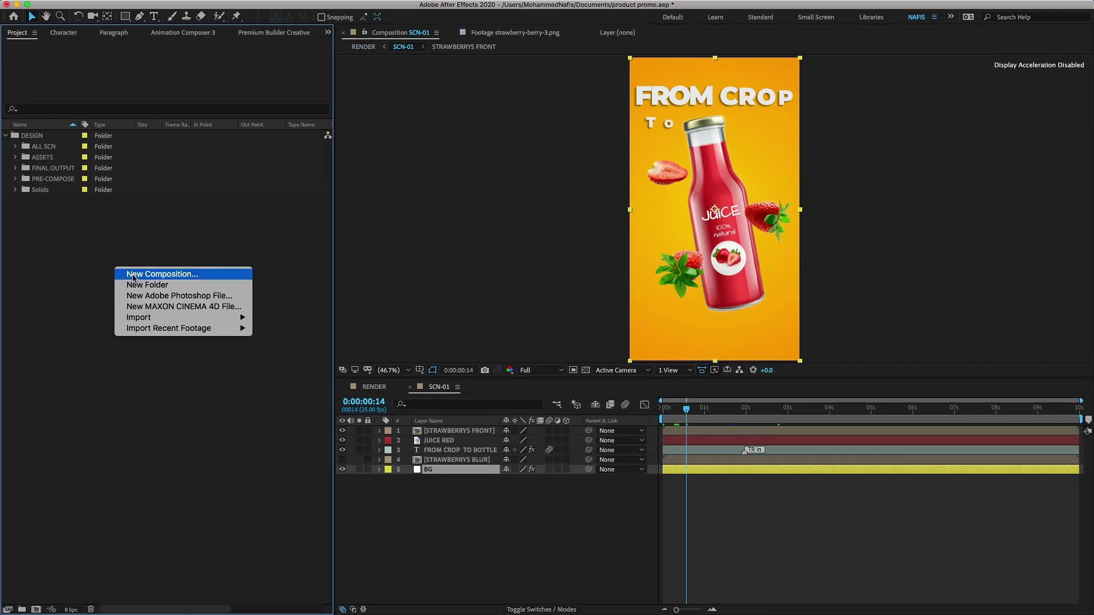
pyautogui.click(136, 275)
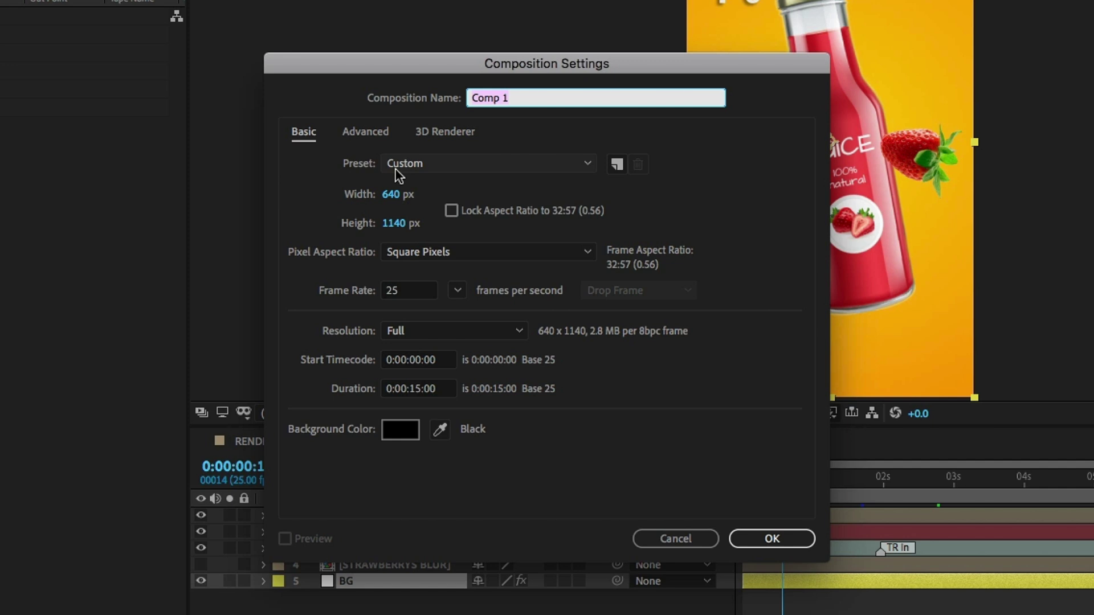
pyautogui.click(395, 169)
pyautogui.click(394, 183)
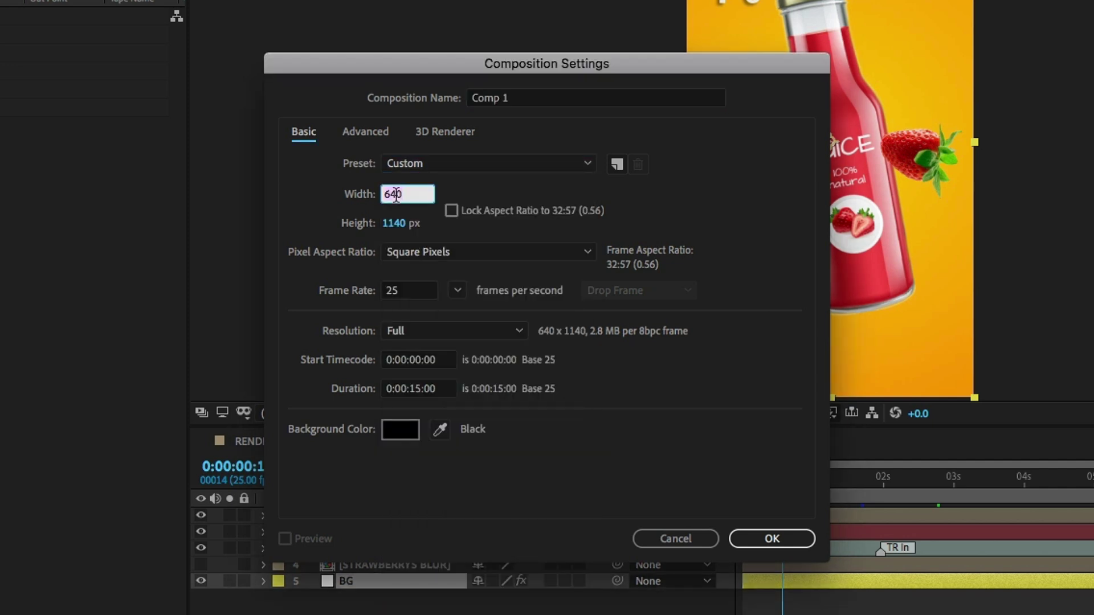
pyautogui.click(393, 223)
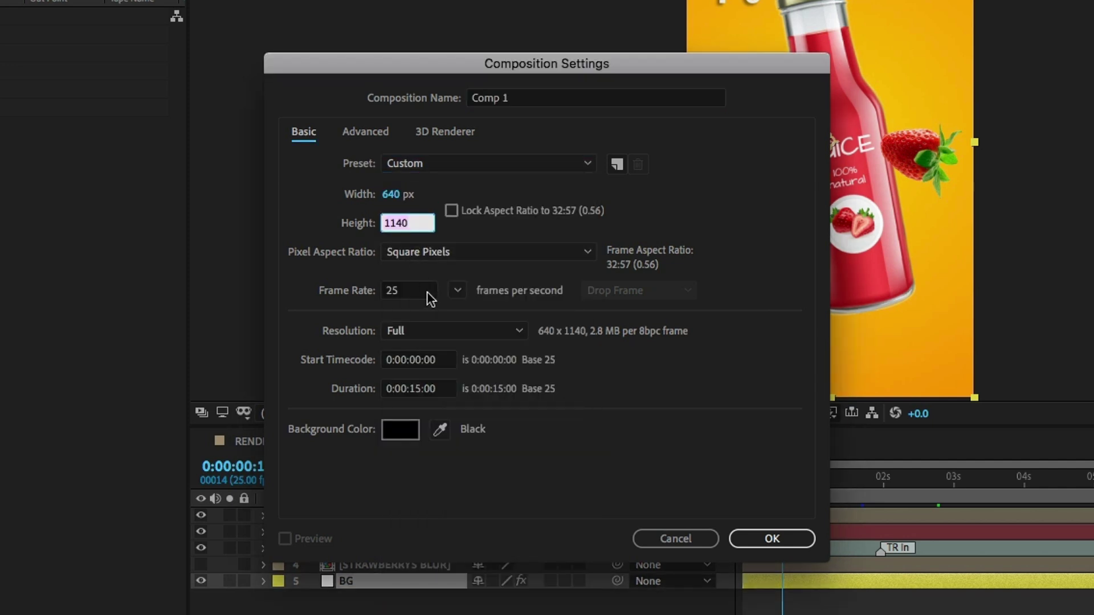
pyautogui.click(458, 226)
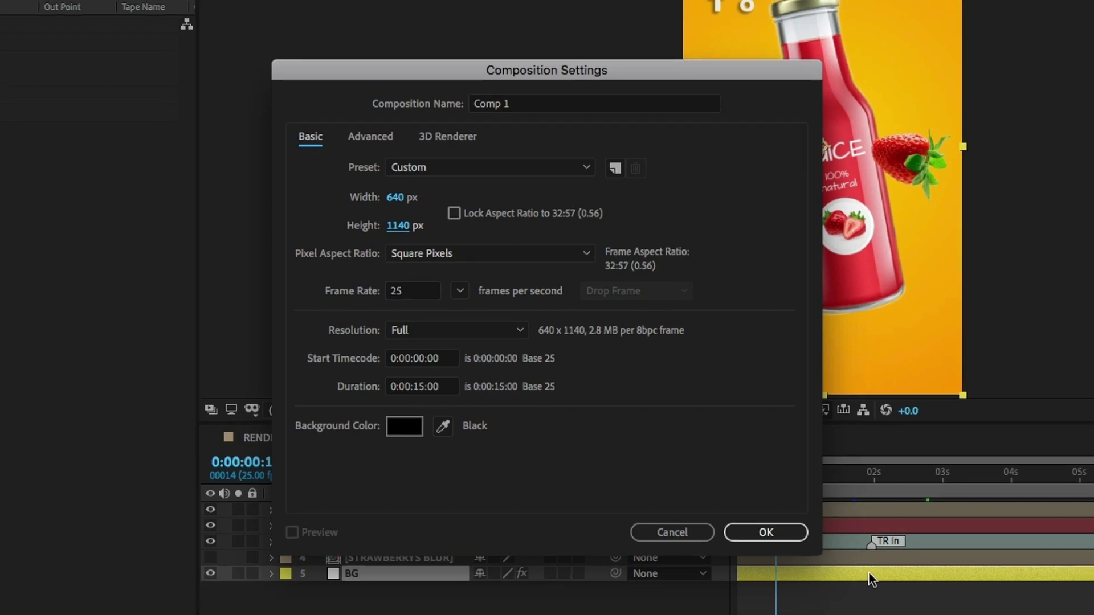
pyautogui.click(697, 454)
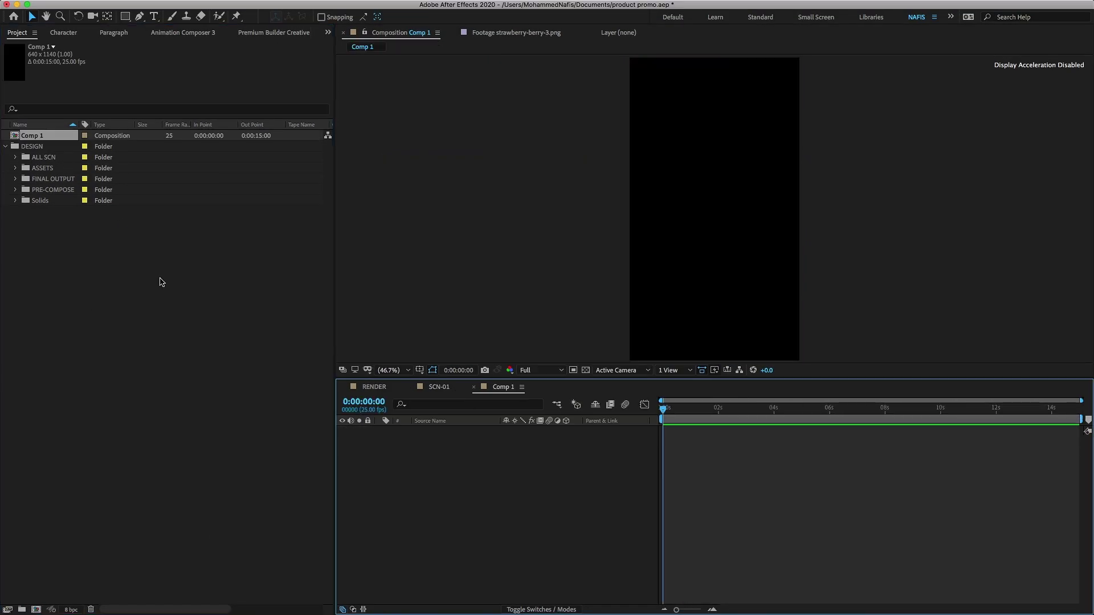
# - Add a white comp-size solid layer named BACKROUND
pyautogui.rightClick(449, 464)
pyautogui.moveTo(514, 466)
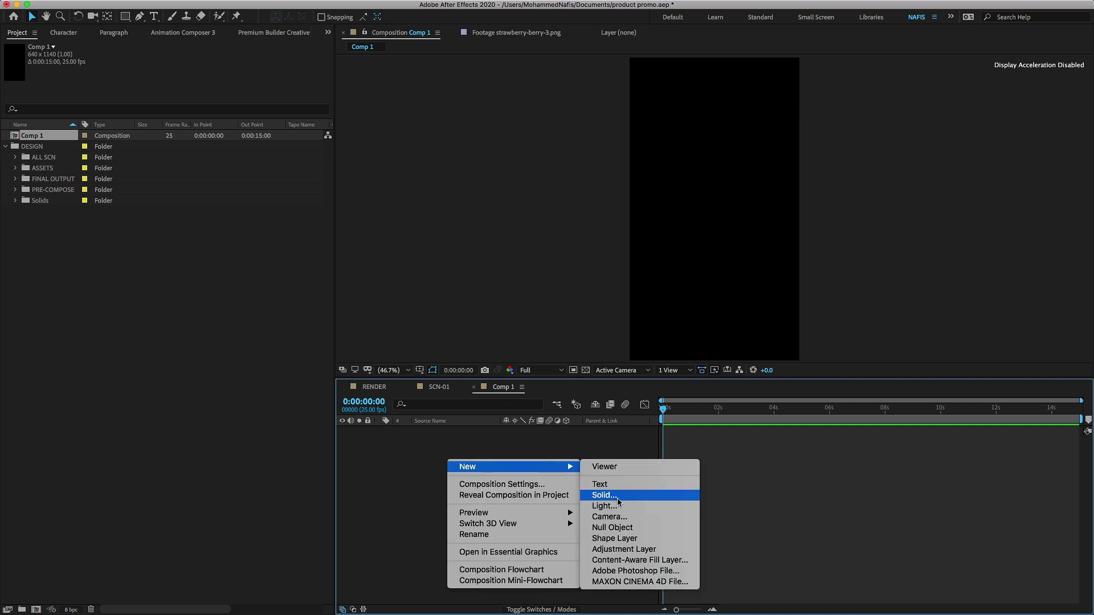
pyautogui.click(619, 502)
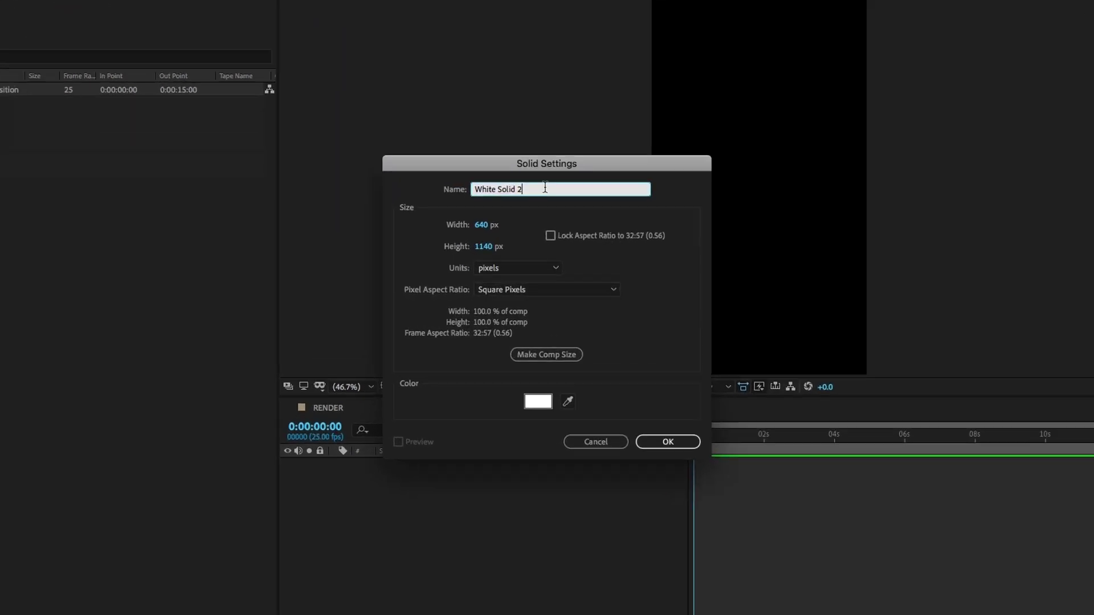
pyautogui.tripleClick(544, 186)
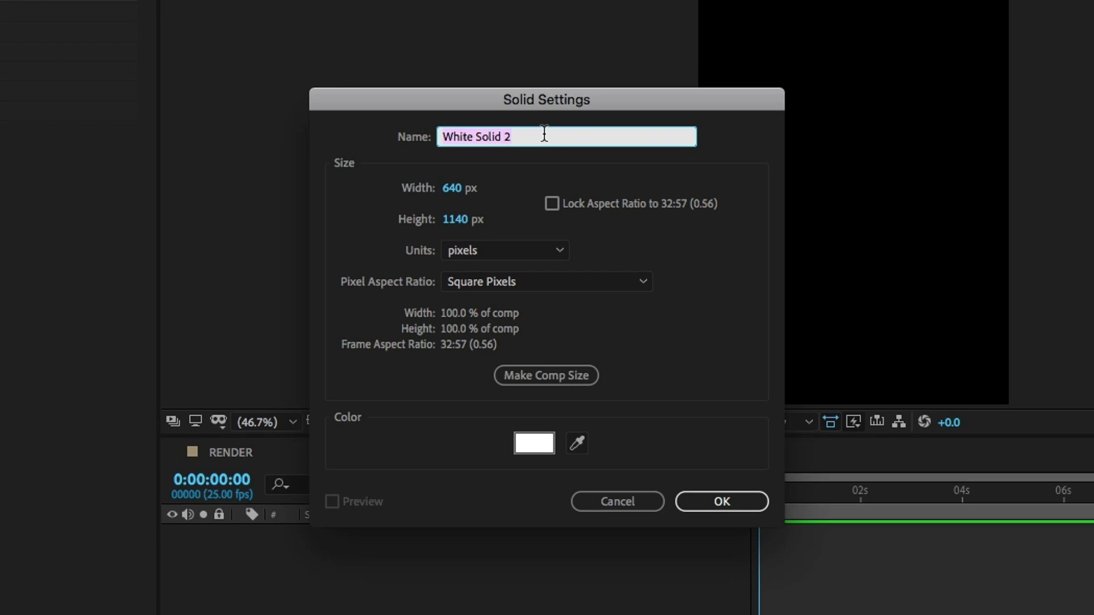
pyautogui.write('BACKROUND')
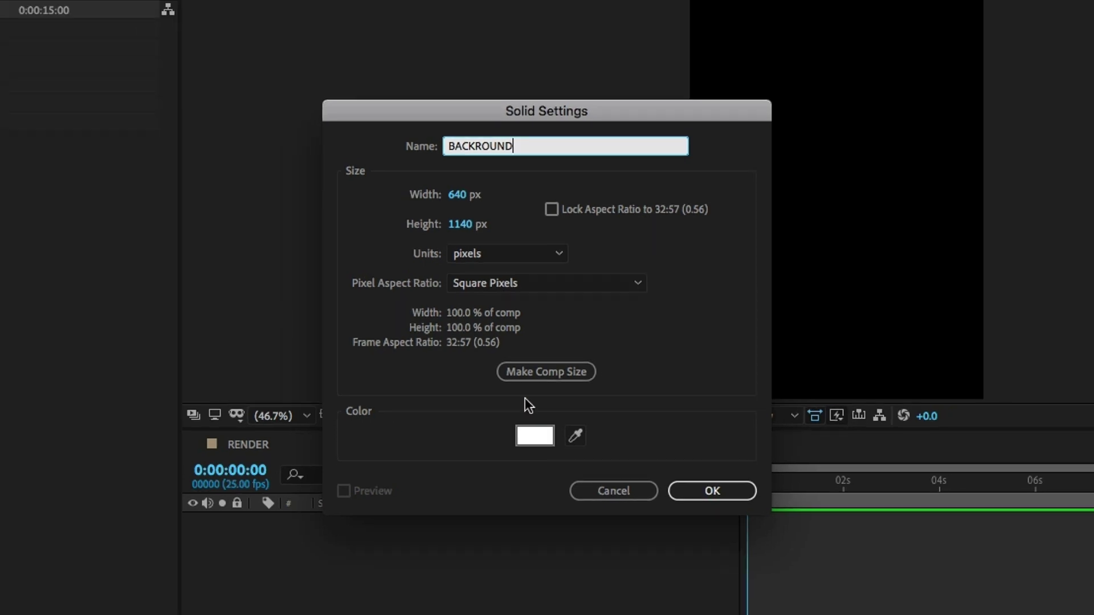
pyautogui.click(540, 364)
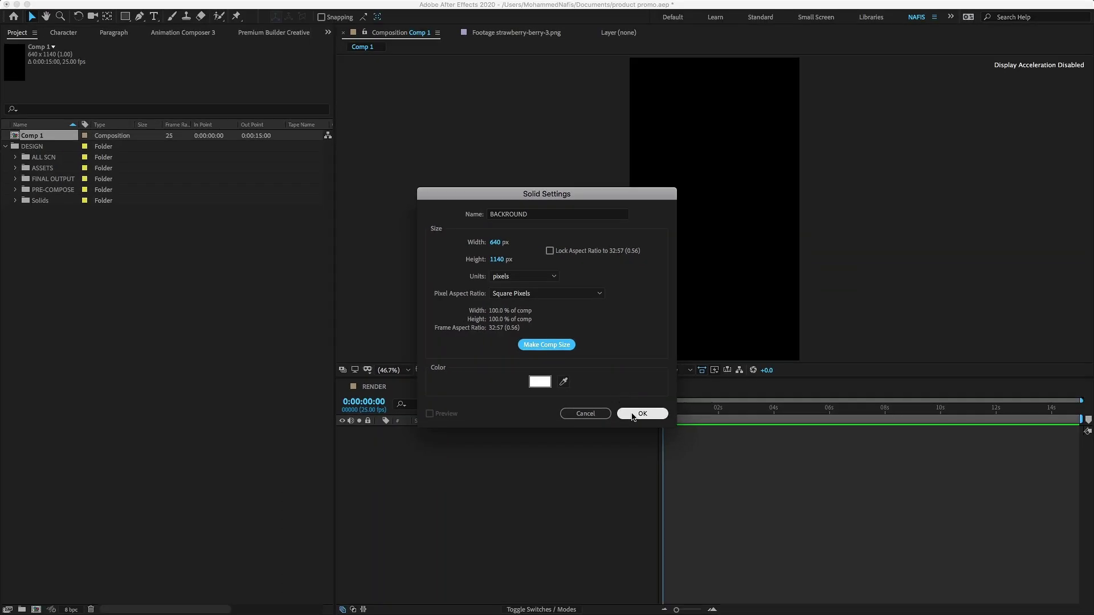
pyautogui.click(633, 415)
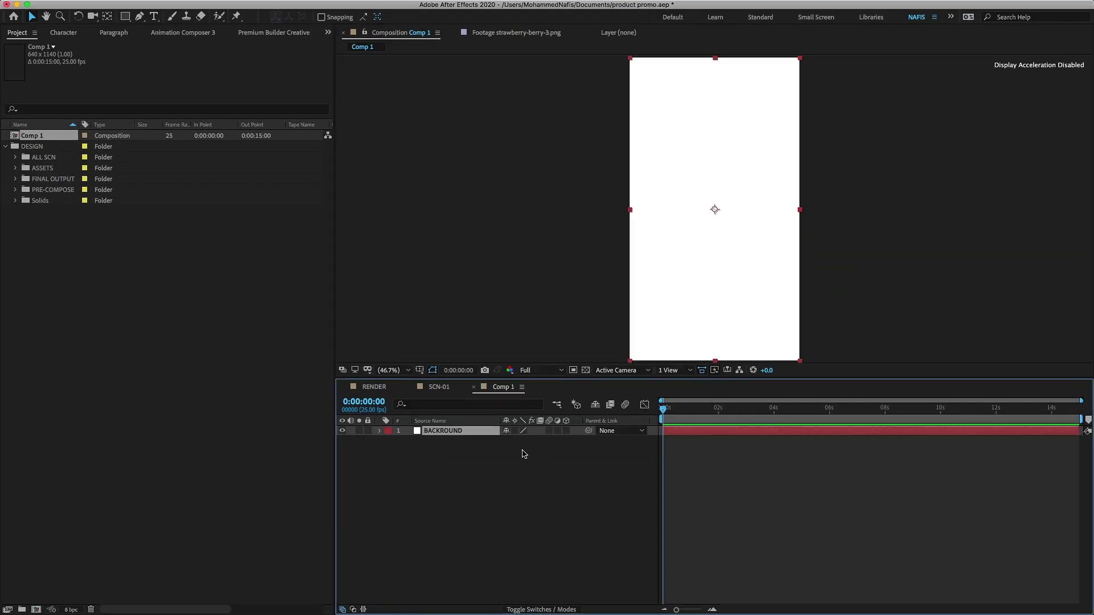
# - Search Effects & Presets for RAMP and apply Gradient Ramp to the BACKROUND layer
pyautogui.click(328, 31)
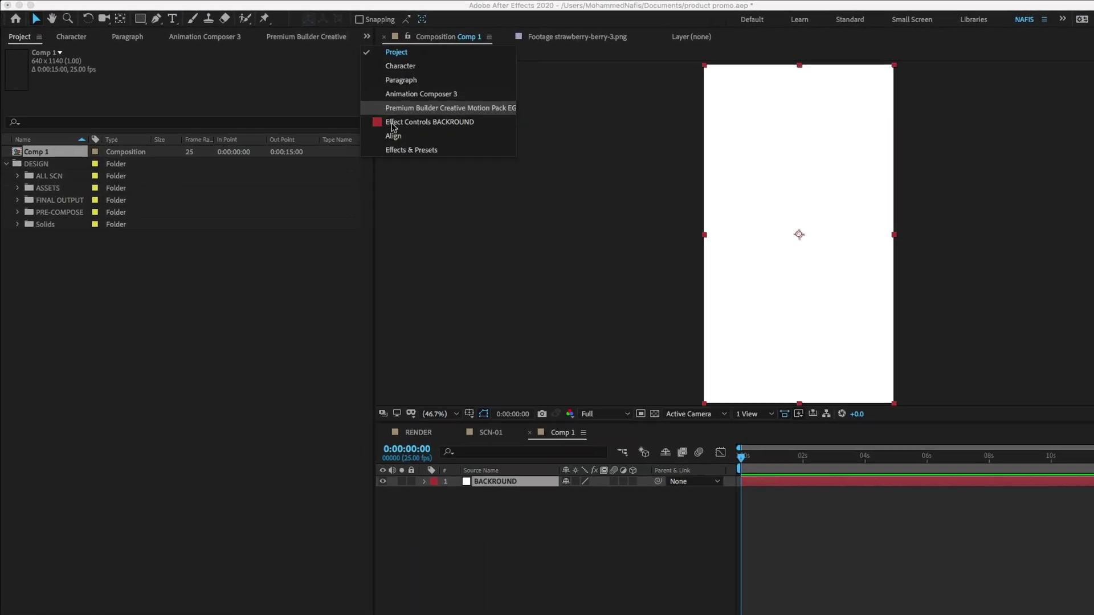
pyautogui.click(352, 132)
pyautogui.click(49, 69)
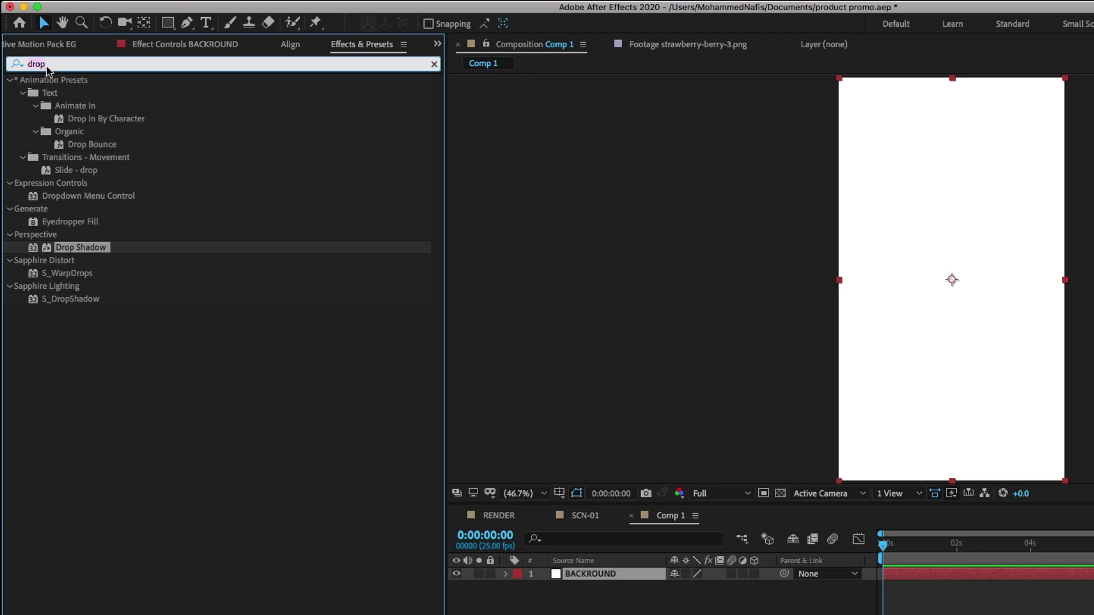
pyautogui.press('BackSpace')
pyautogui.write('RAMP')
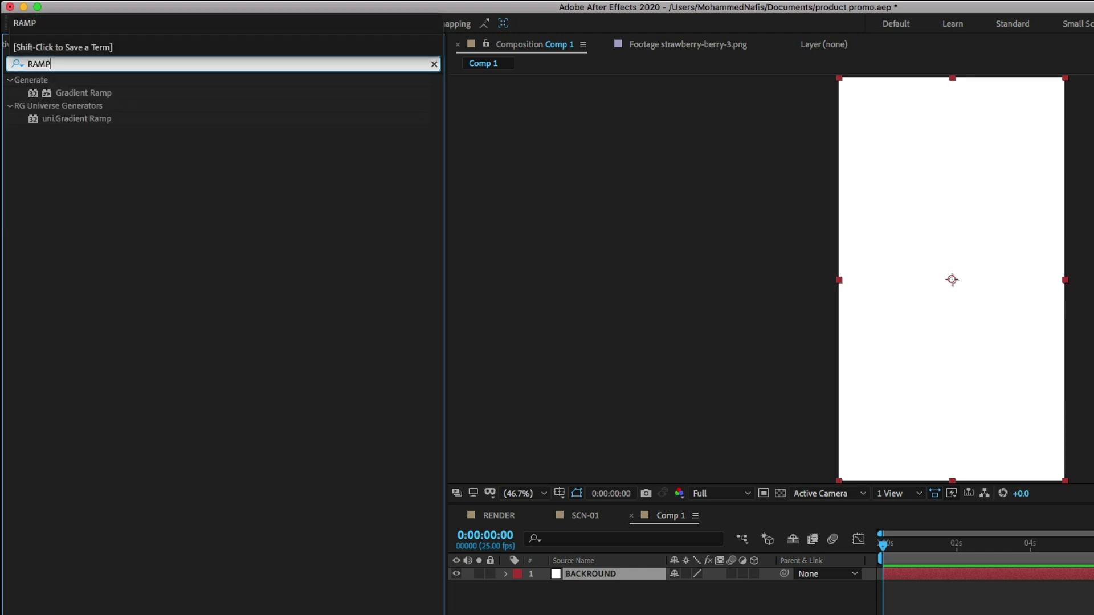
pyautogui.click(49, 94)
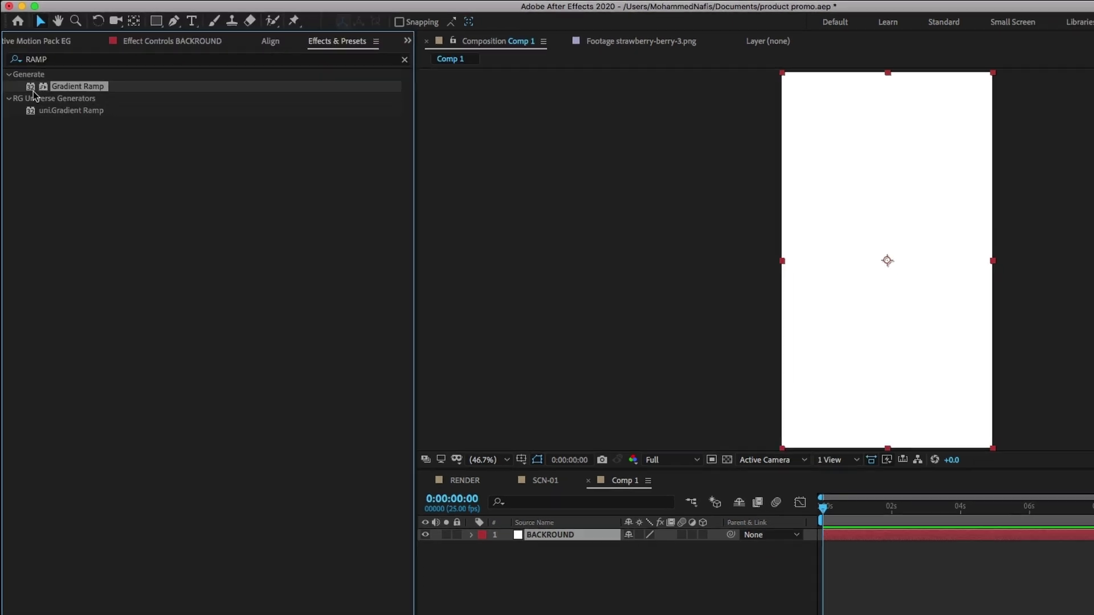
pyautogui.moveTo(451, 395); pyautogui.dragTo(448, 433)
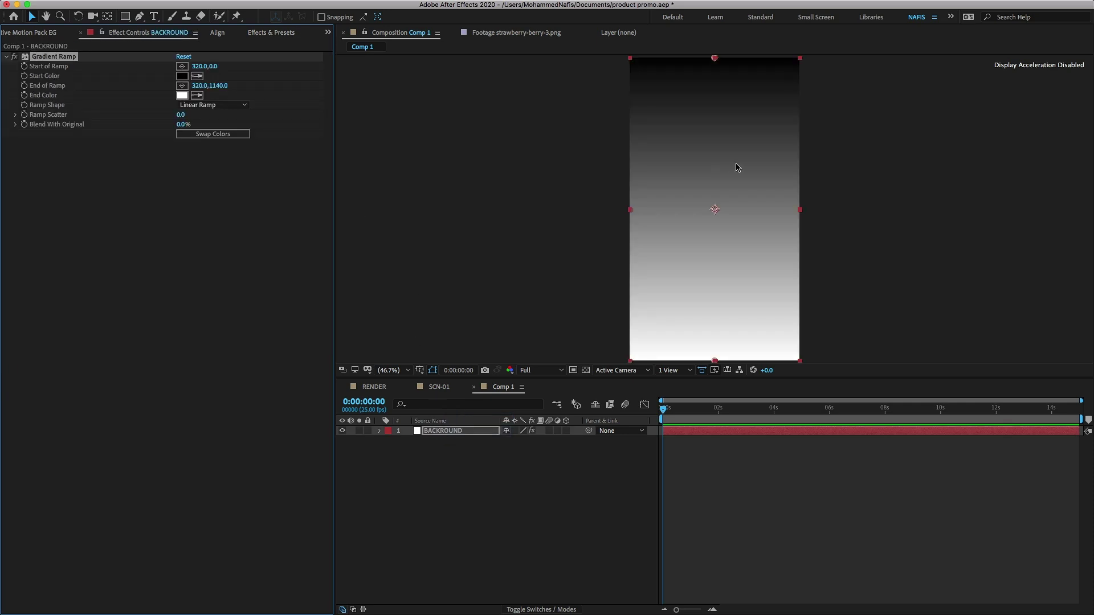
# - Zoom the viewer to 25% and select the Gradient Ramp effect to show its handles
pyautogui.press(',')
pyautogui.press(',')
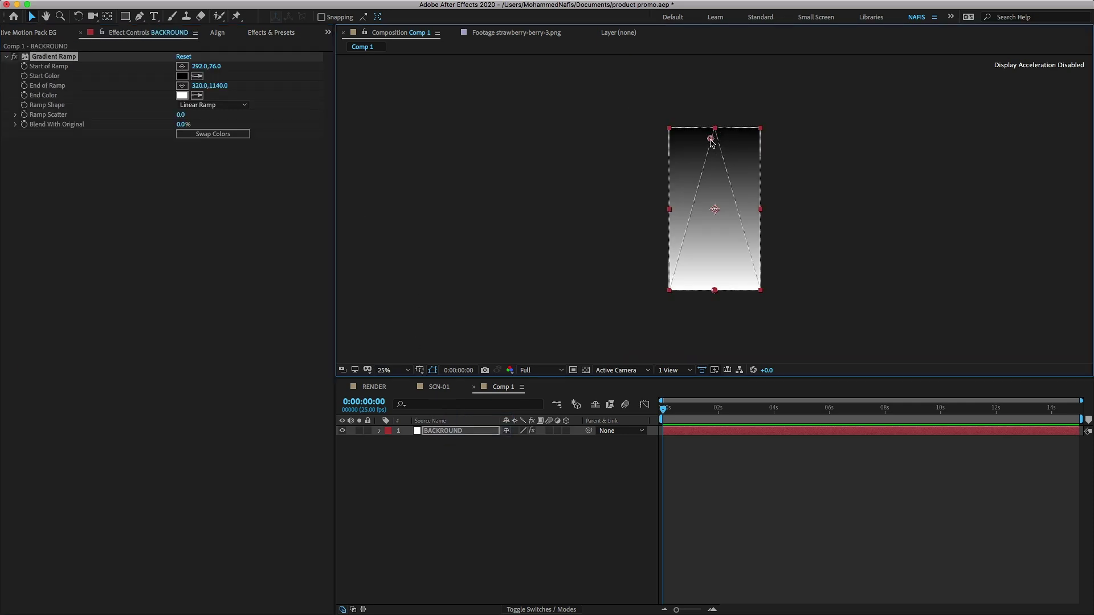
pyautogui.moveTo(714, 130); pyautogui.dragTo(716, 140)
pyautogui.press('capslock')
pyautogui.click(176, 172)
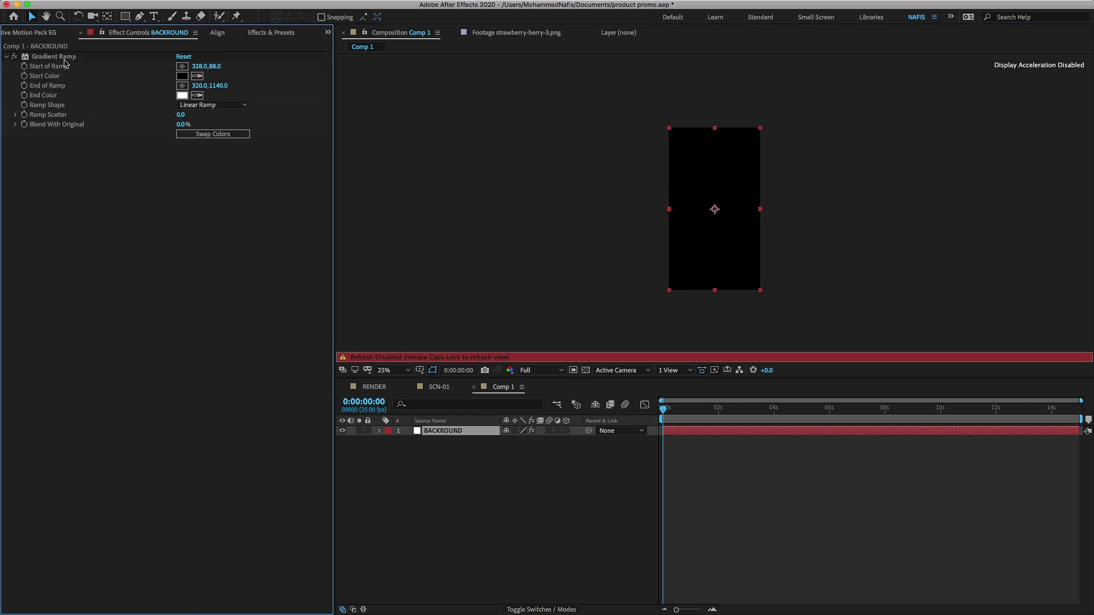
pyautogui.click(66, 58)
pyautogui.click(75, 143)
pyautogui.click(68, 57)
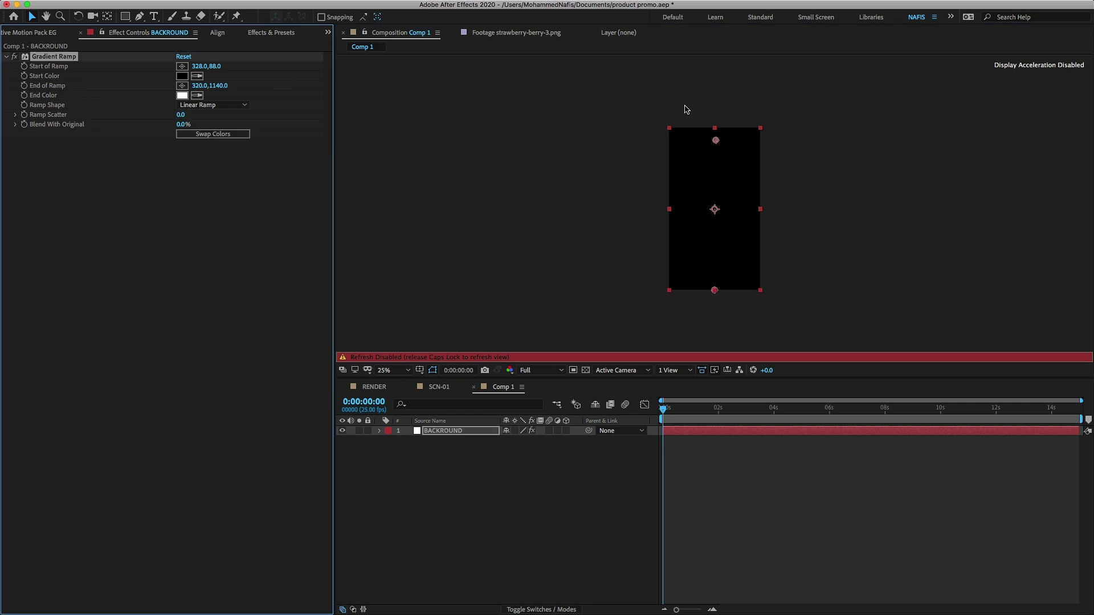
pyautogui.click(100, 171)
pyautogui.click(75, 59)
pyautogui.click(98, 151)
pyautogui.click(62, 56)
pyautogui.press('capslock')
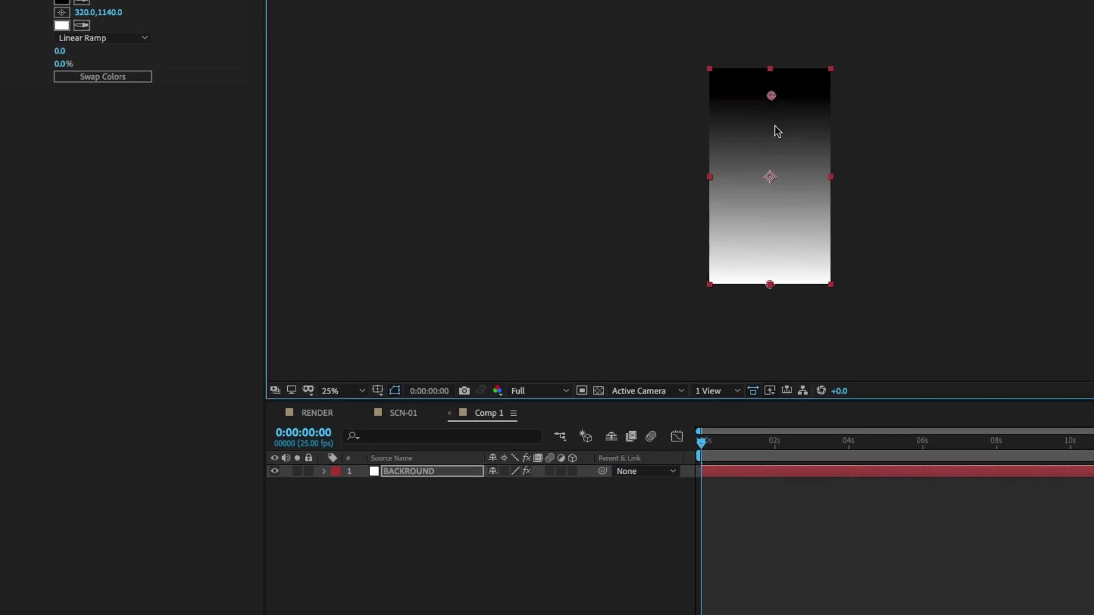
# - Reposition the ramp start and end points, then set Radial Ramp with scatter 300
pyautogui.moveTo(716, 142); pyautogui.dragTo(716, 210)
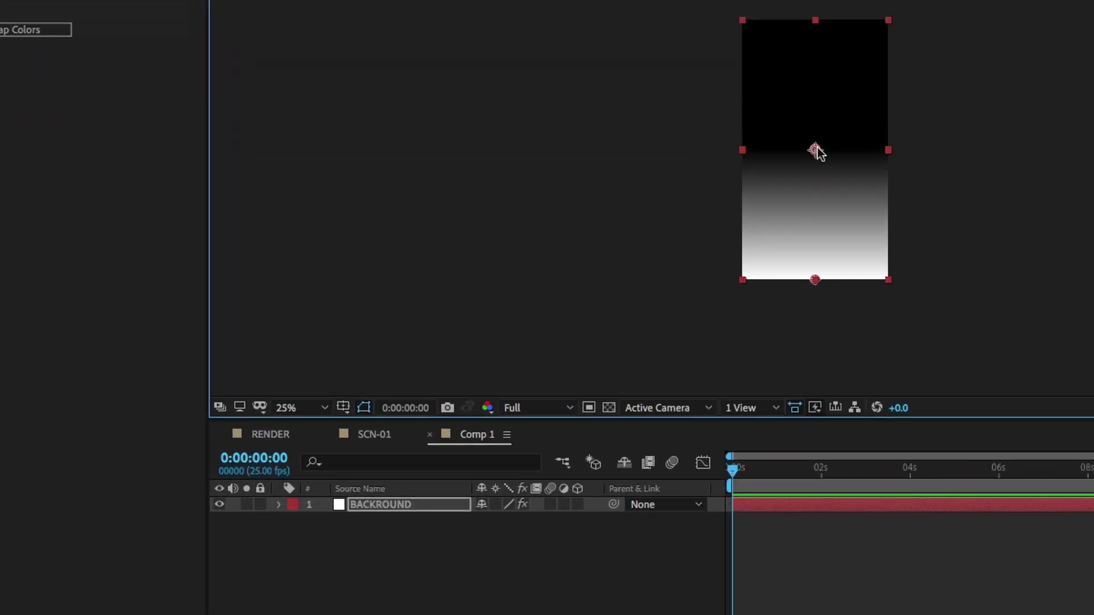
pyautogui.scroll(4, 815, 151)
pyautogui.scroll(4, 816, 143)
pyautogui.scroll(1, 817, 144)
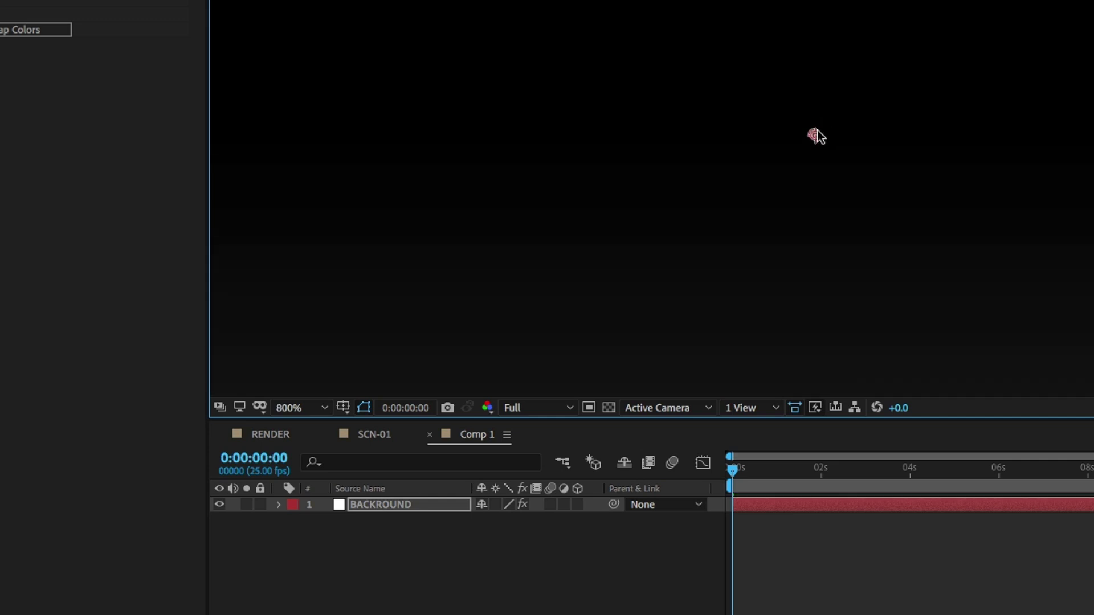
pyautogui.scroll(-1, 817, 142)
pyautogui.scroll(-1, 818, 144)
pyautogui.scroll(-2, 818, 145)
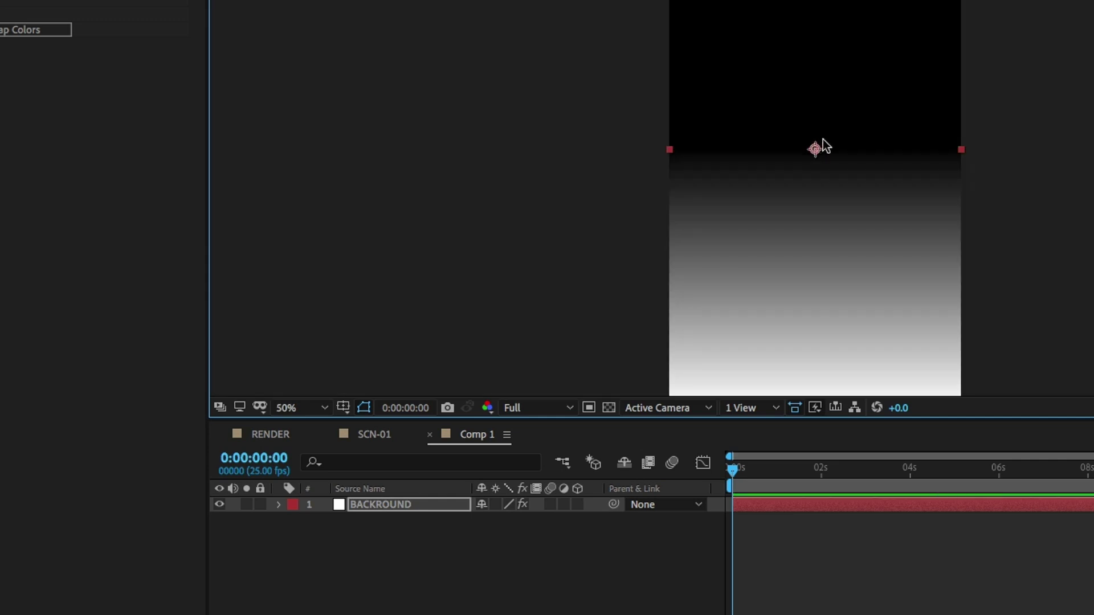
pyautogui.scroll(-1, 818, 146)
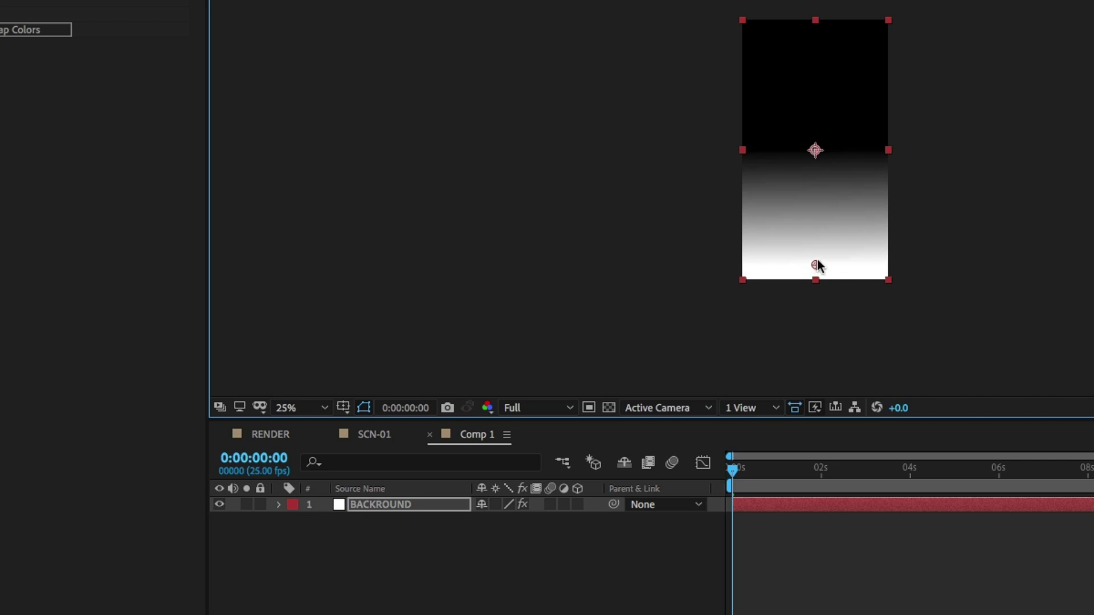
pyautogui.moveTo(818, 277); pyautogui.dragTo(816, 254)
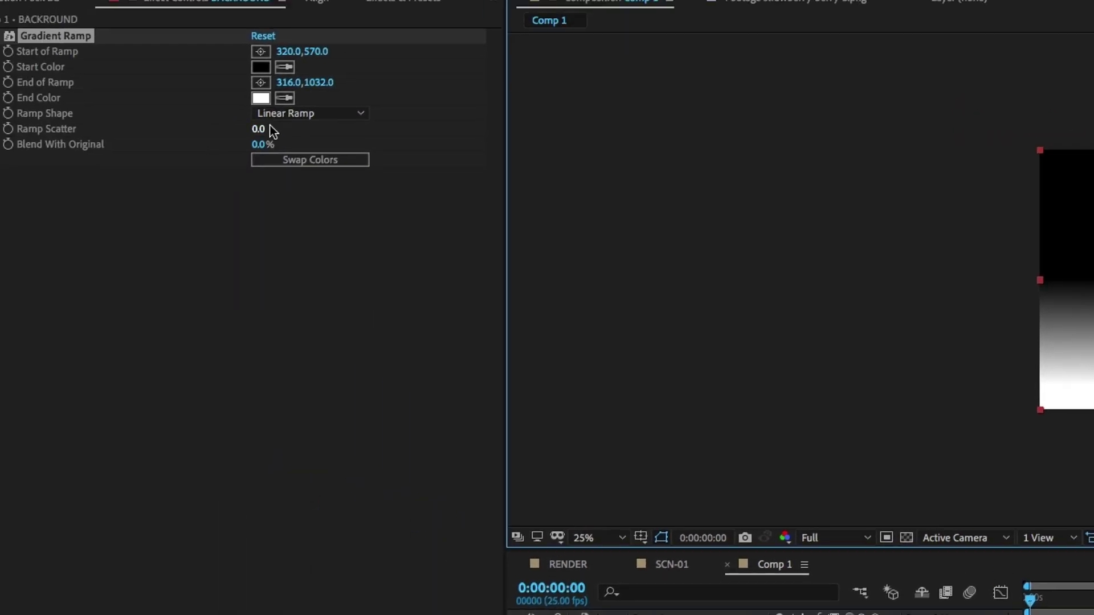
pyautogui.click(282, 113)
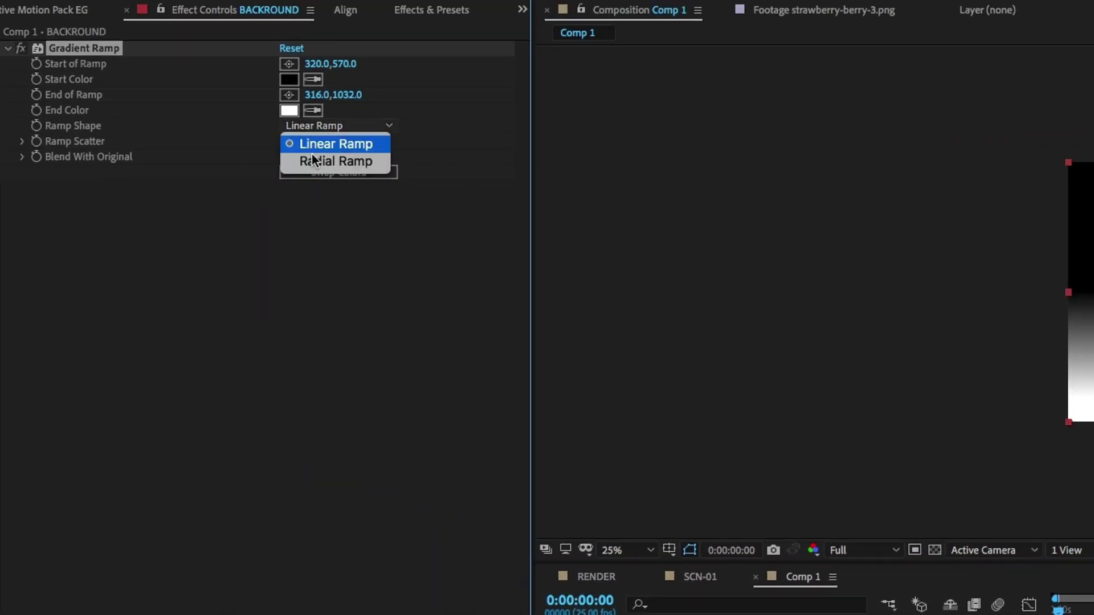
pyautogui.click(304, 151)
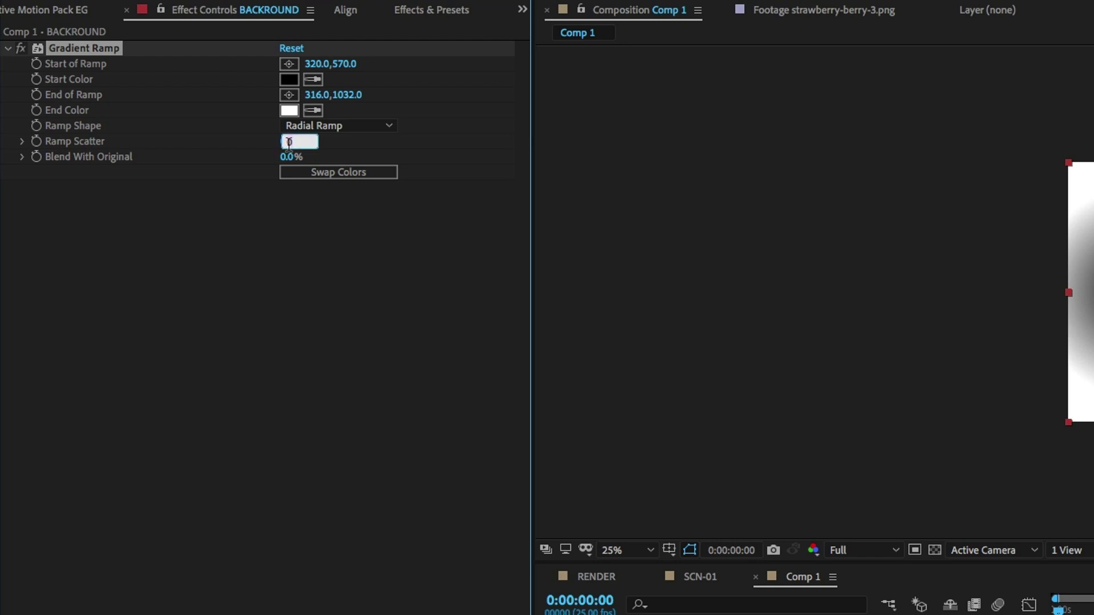
pyautogui.write('300')
pyautogui.press('Return')
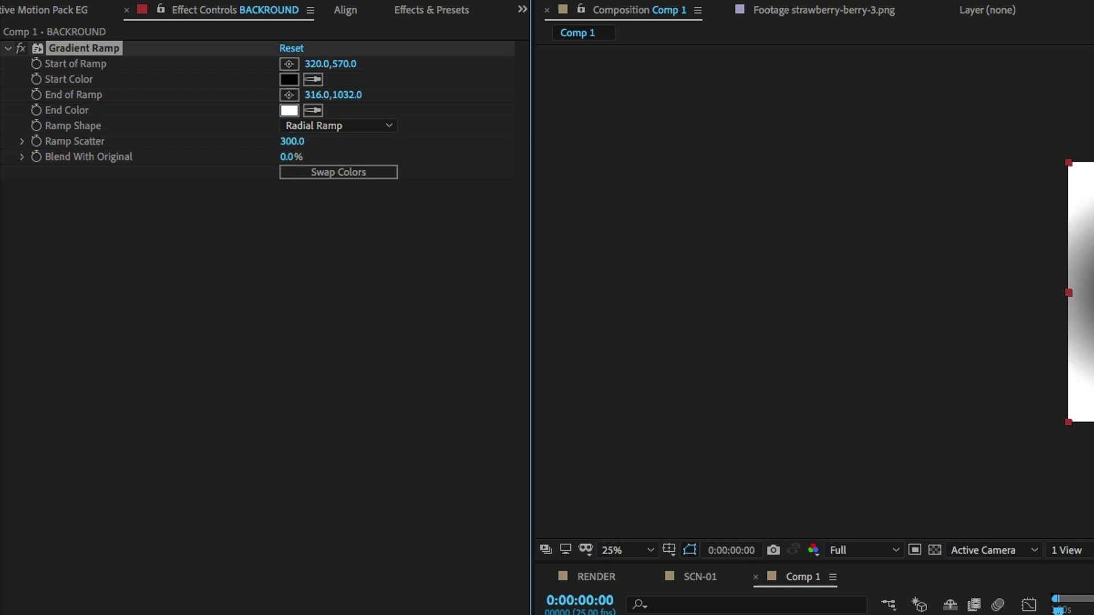
# - Set the gradient End Color to a saturated orange
pyautogui.click(289, 110)
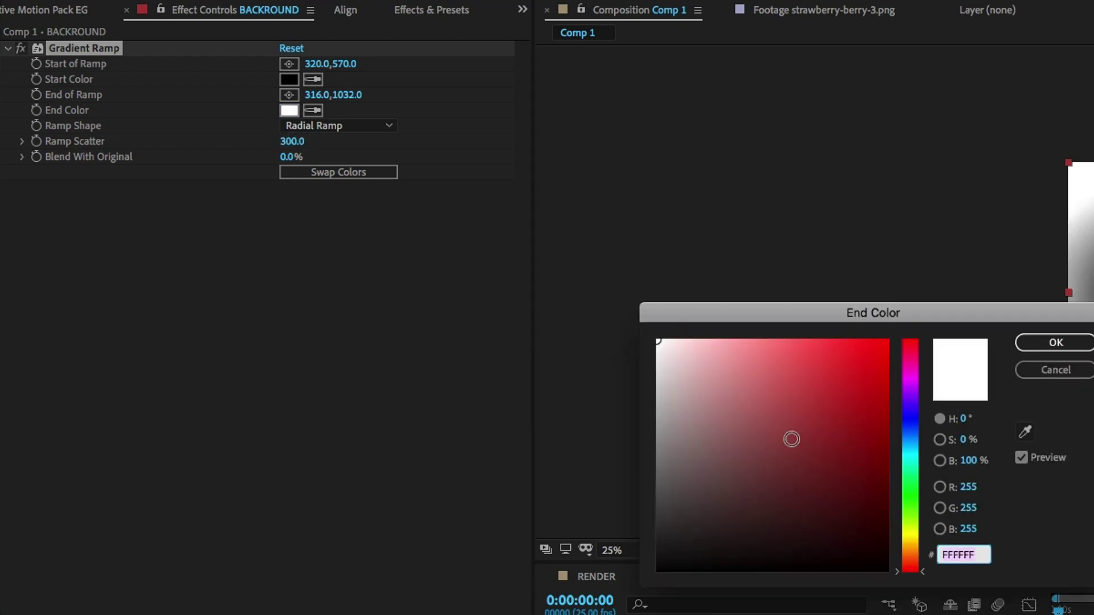
pyautogui.click(916, 556)
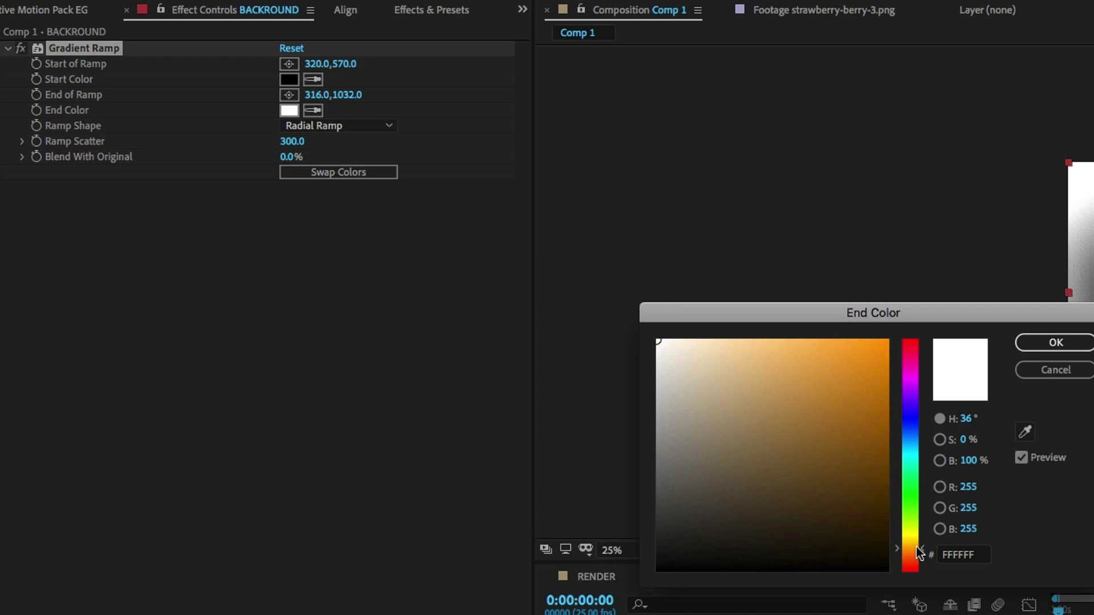
pyautogui.moveTo(876, 356); pyautogui.dragTo(910, 325)
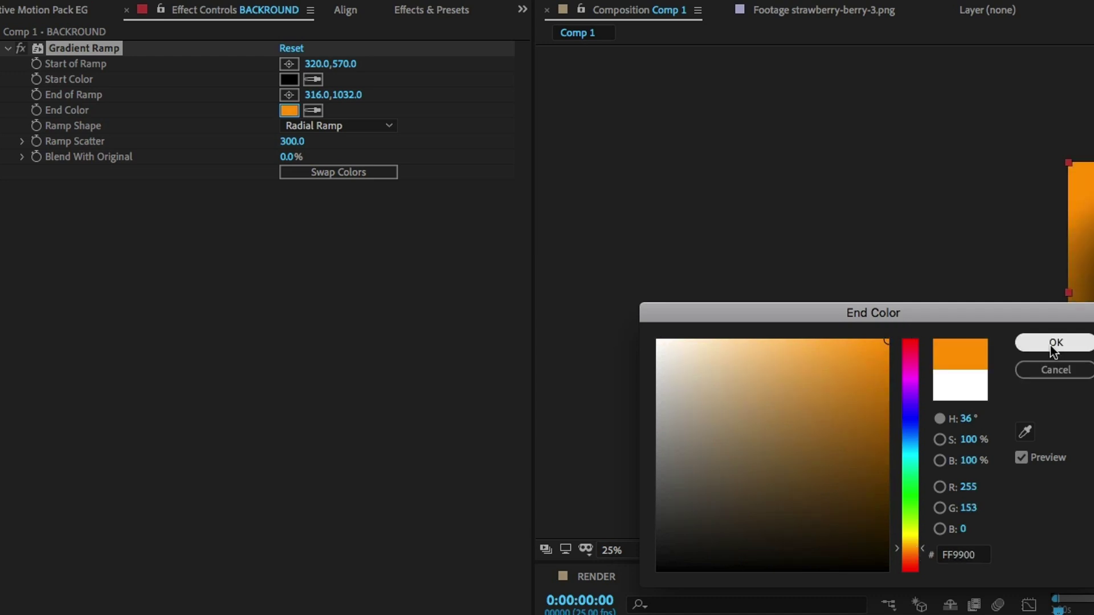
pyautogui.click(1050, 345)
# - Set the gradient Start Color to bright yellow
pyautogui.click(288, 79)
pyautogui.click(843, 386)
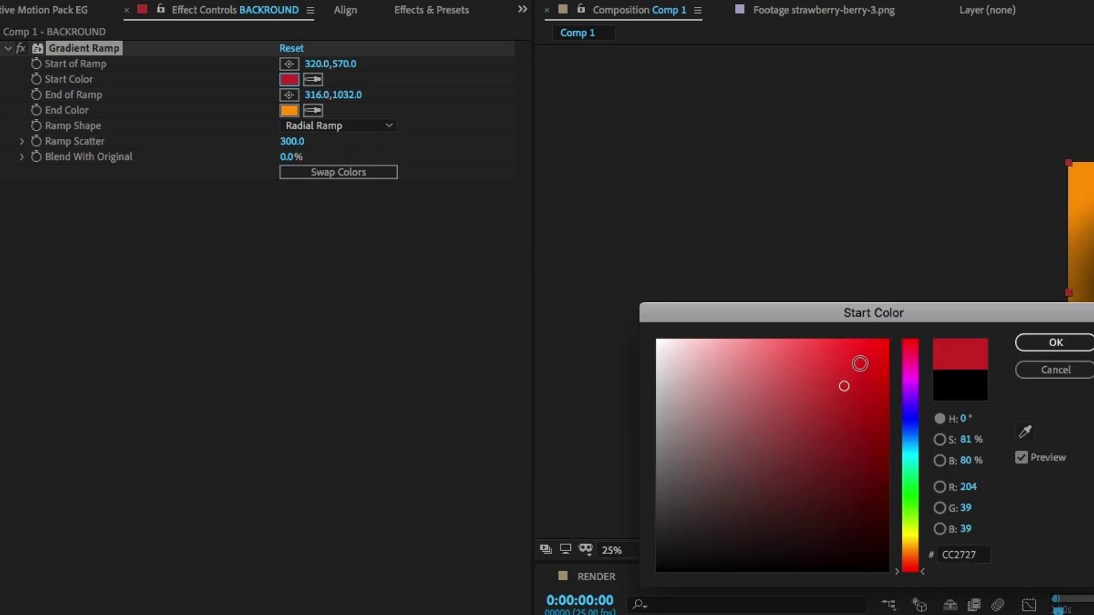
pyautogui.moveTo(843, 387); pyautogui.dragTo(896, 324)
pyautogui.moveTo(908, 552); pyautogui.dragTo(909, 535)
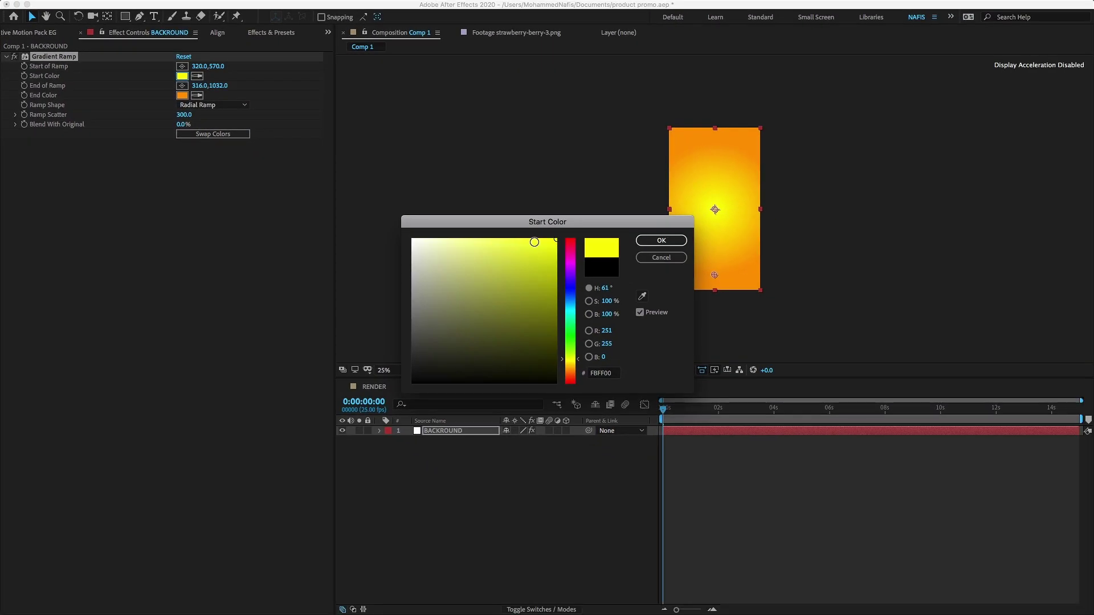
pyautogui.moveTo(533, 242); pyautogui.dragTo(547, 237)
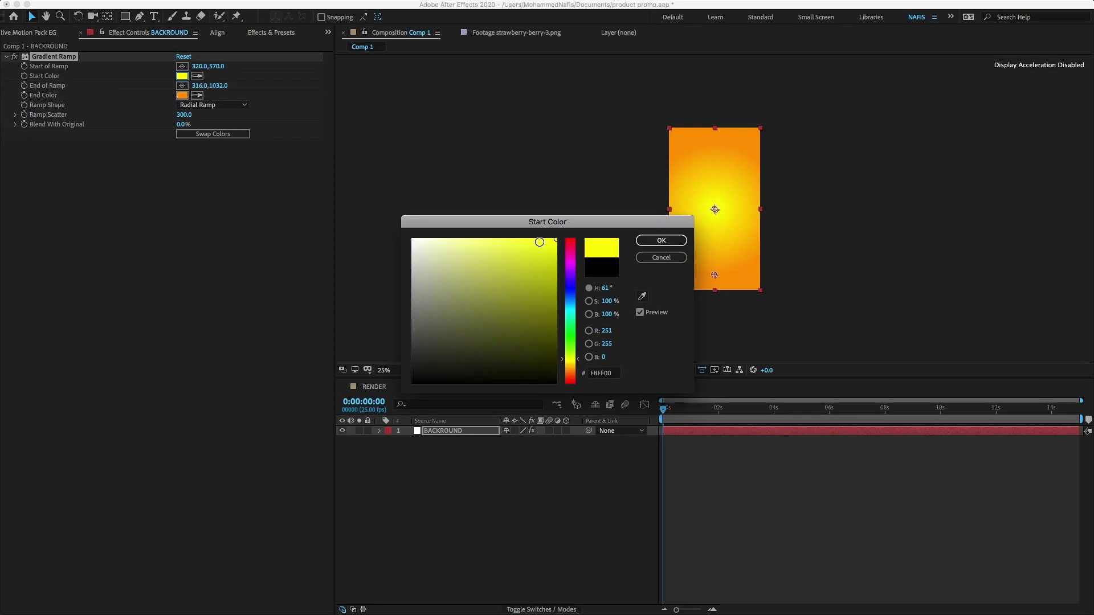
pyautogui.click(660, 240)
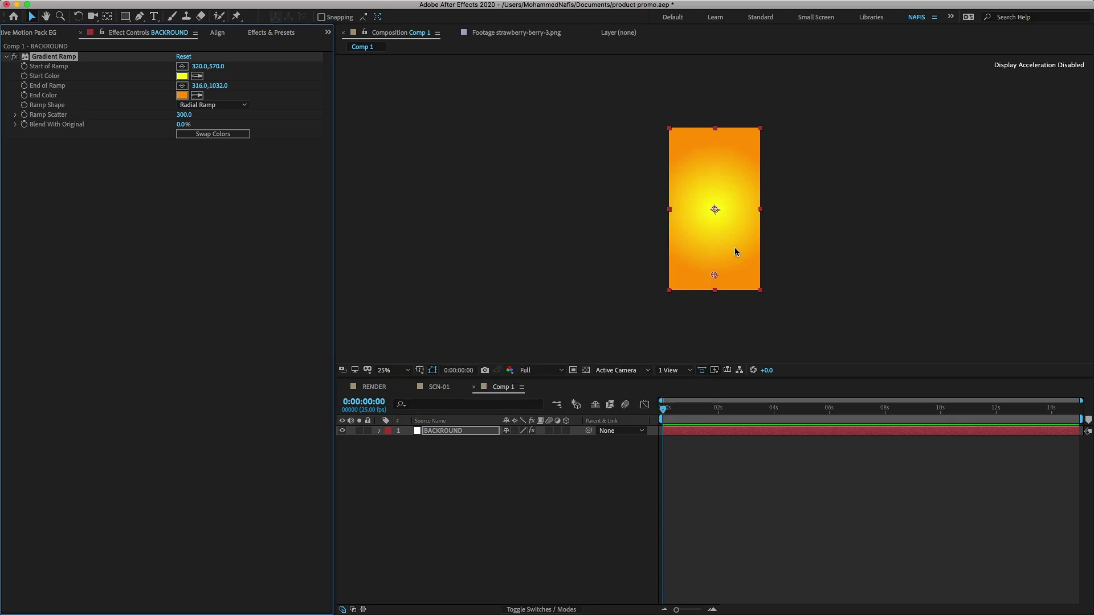
# - Warm the End Color to a brighter golden orange, FFB300
pyautogui.click(182, 95)
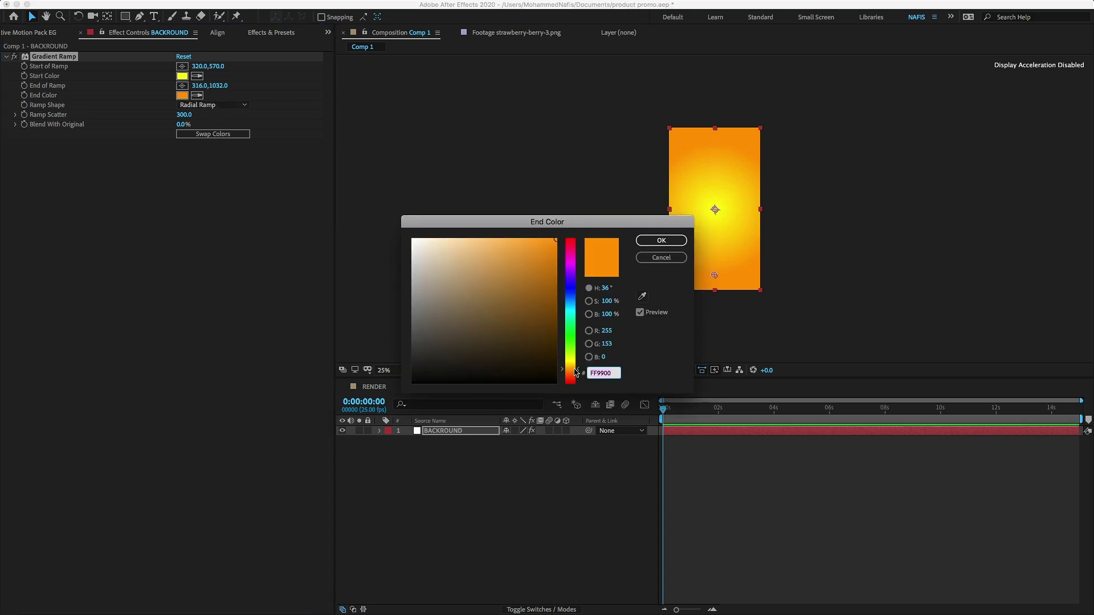
pyautogui.moveTo(575, 373); pyautogui.dragTo(575, 366)
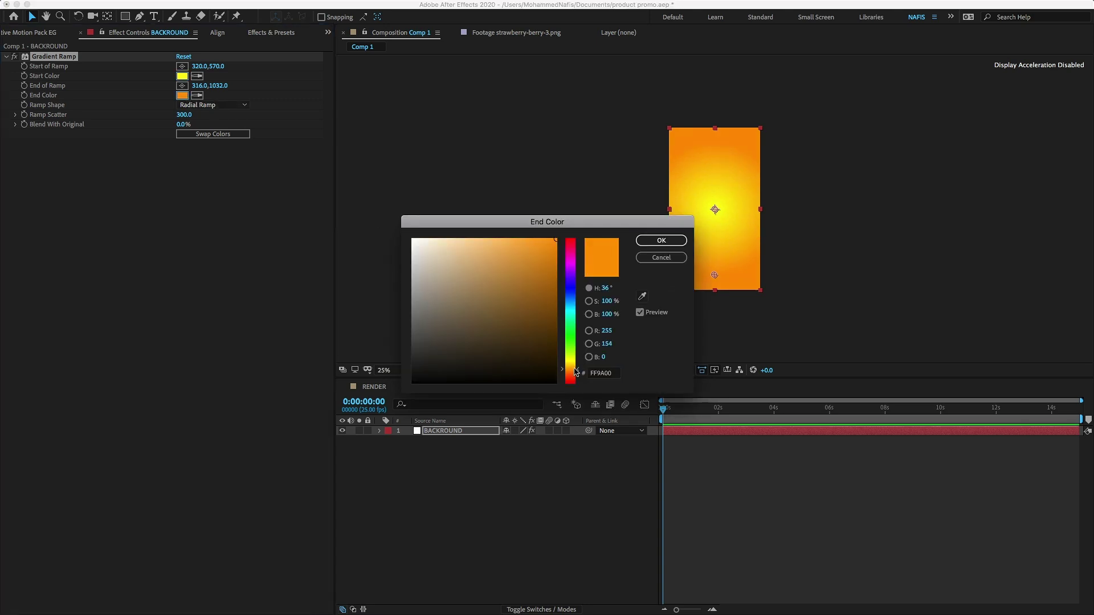
pyautogui.click(663, 241)
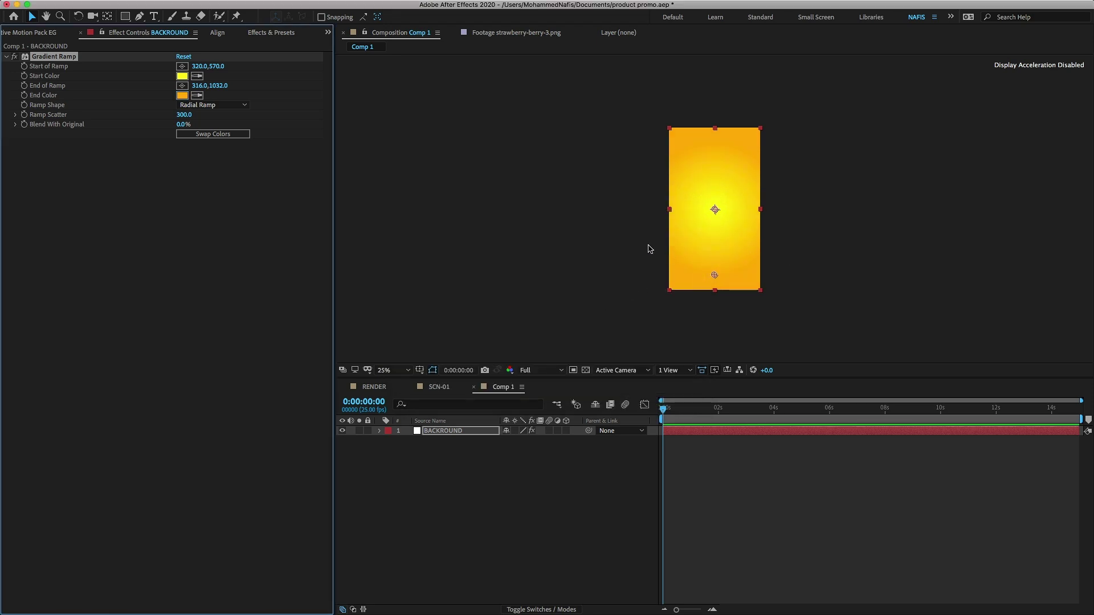
# - Fit the viewer, deselect the background, and select Asset 4.png in the ASSETS folder
pyautogui.click(384, 370)
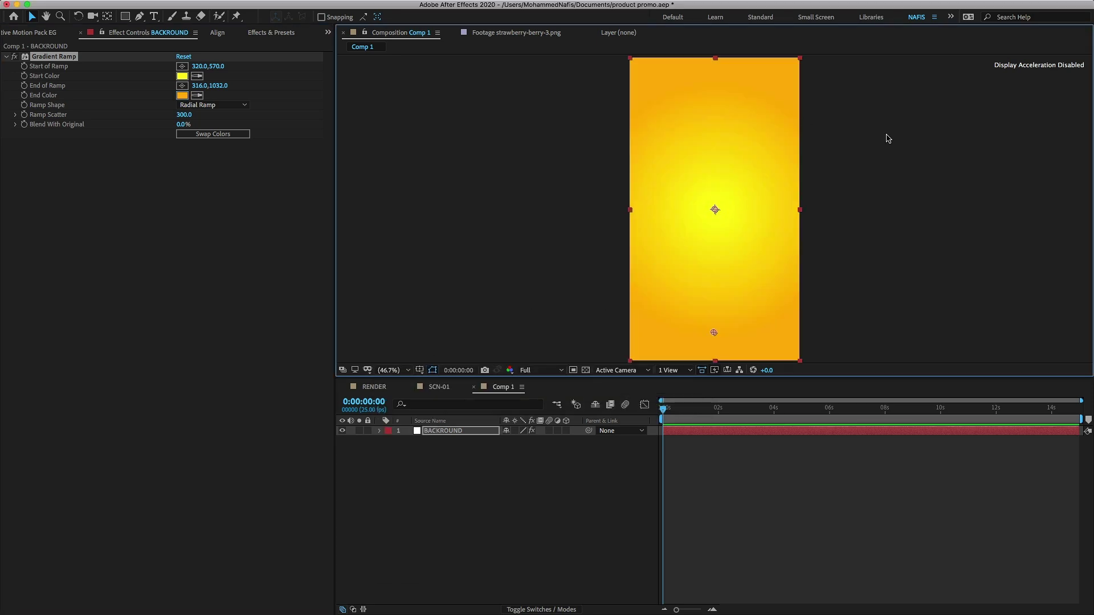
pyautogui.click(548, 515)
pyautogui.click(327, 31)
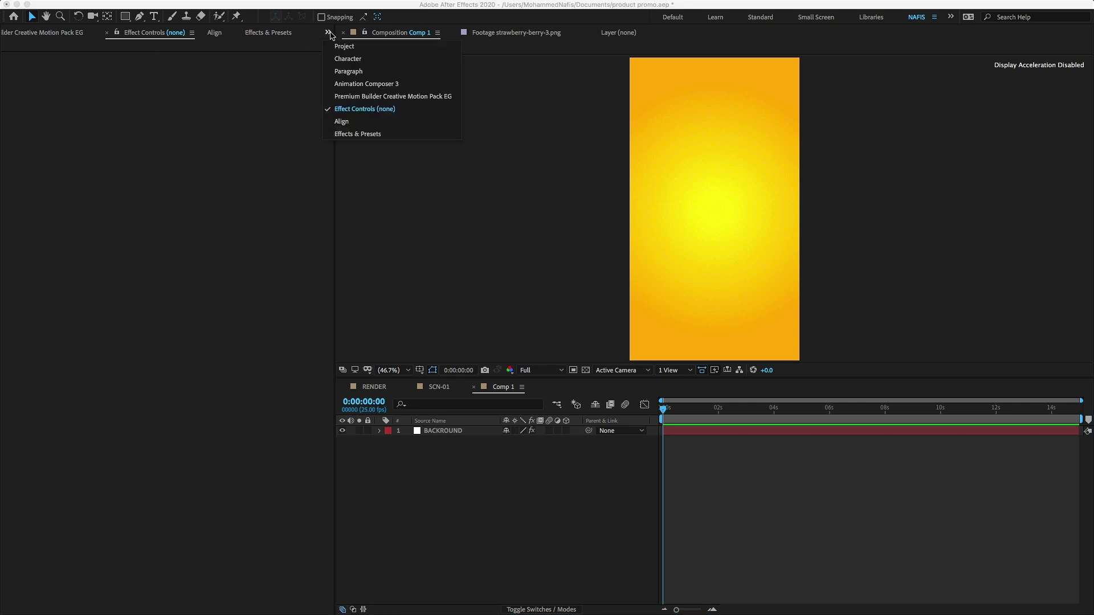
pyautogui.click(340, 43)
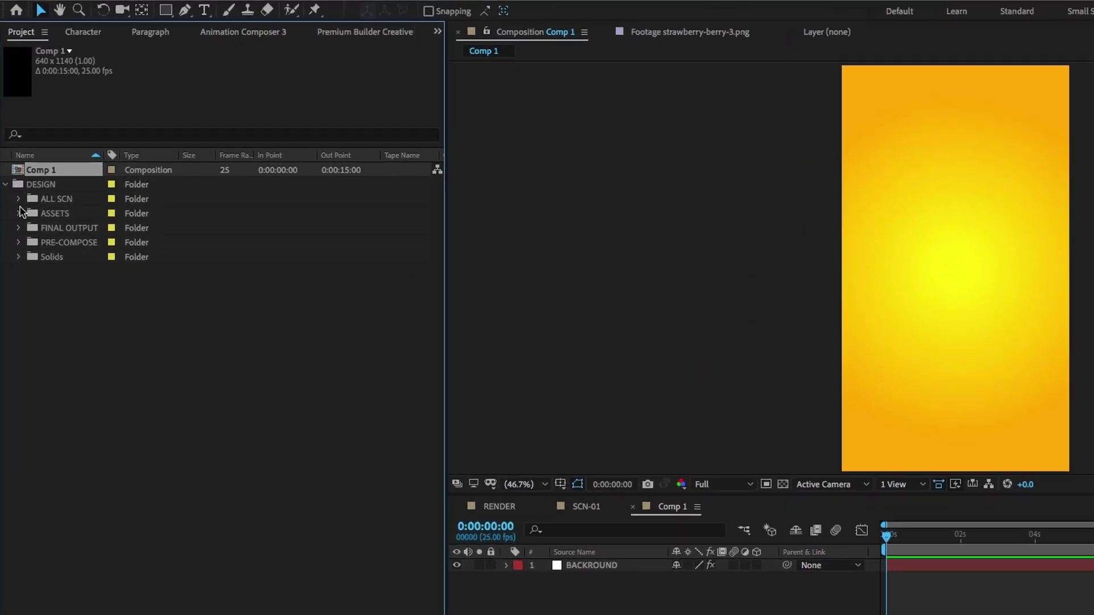
pyautogui.click(16, 191)
pyautogui.click(75, 286)
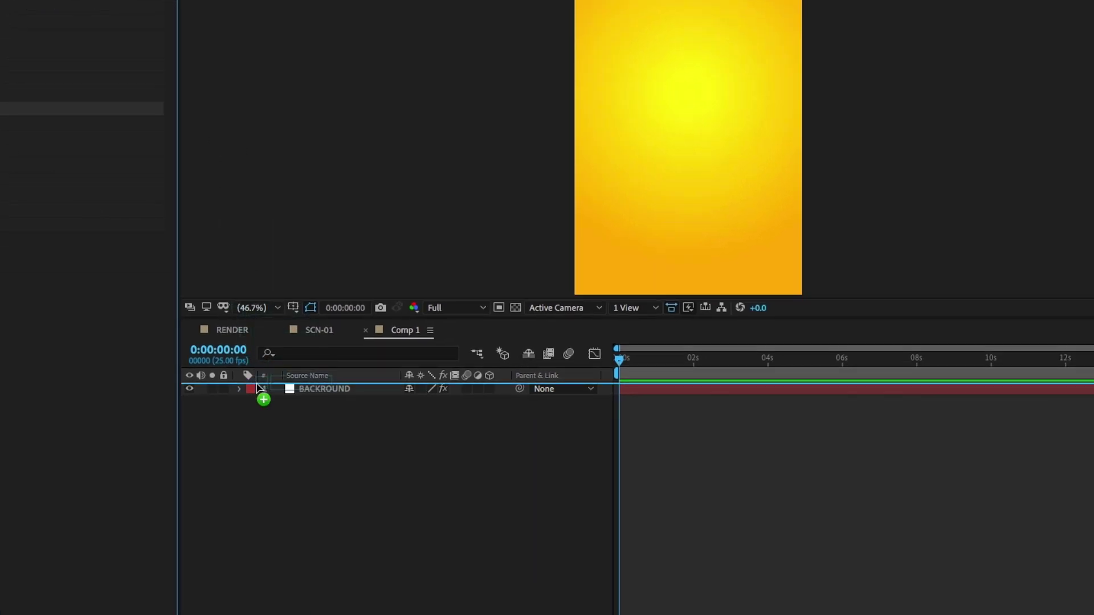
# - Add Asset 4.png to Comp 1 and scale it to 122%
pyautogui.moveTo(257, 381); pyautogui.dragTo(259, 393)
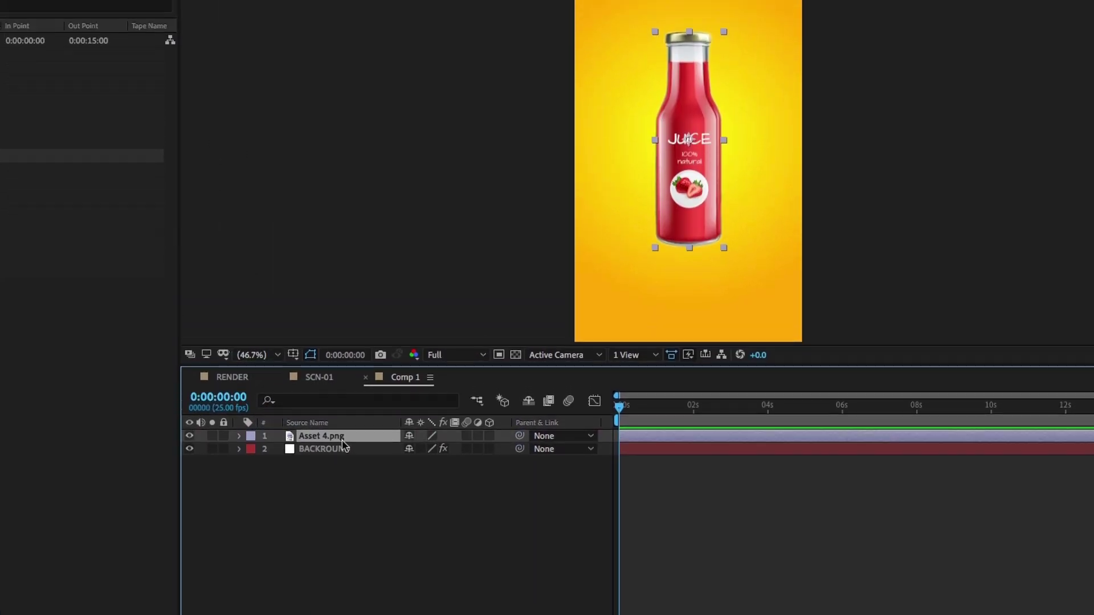
pyautogui.press('s')
pyautogui.click(453, 481)
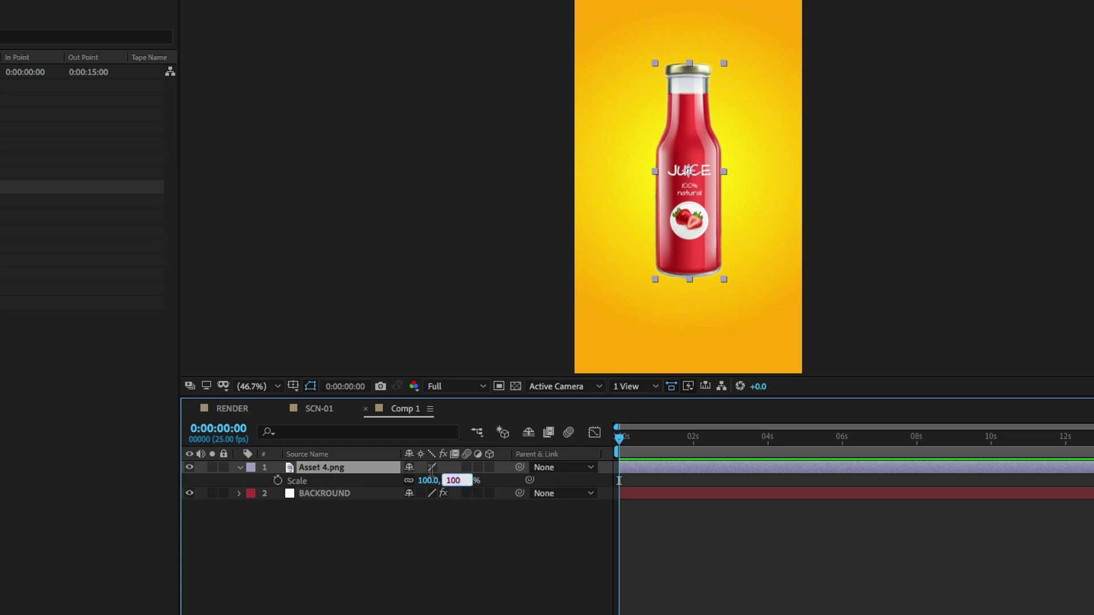
pyautogui.write('122')
pyautogui.press('Return')
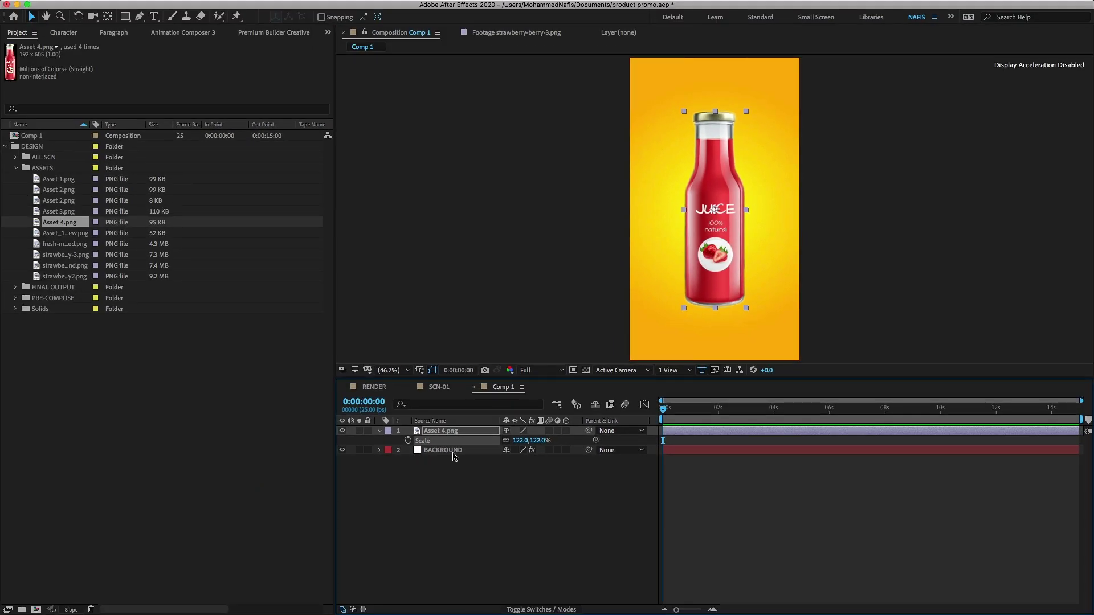
# - Rotate the bottle layer to -8° and nudge it slightly downward
pyautogui.press('r')
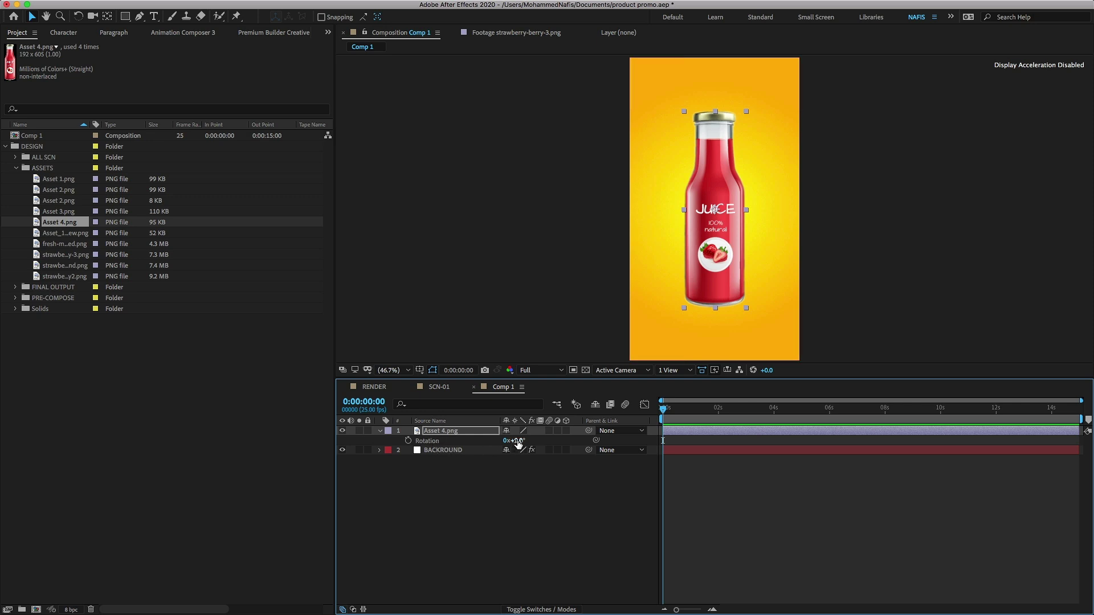
pyautogui.moveTo(515, 441); pyautogui.dragTo(514, 440)
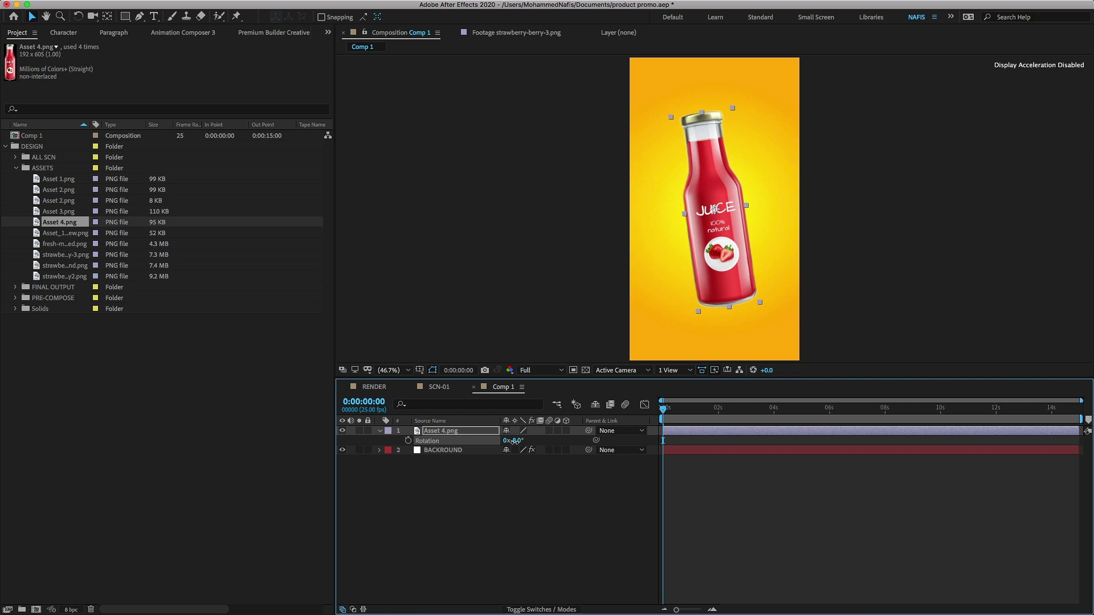
pyautogui.click(452, 432)
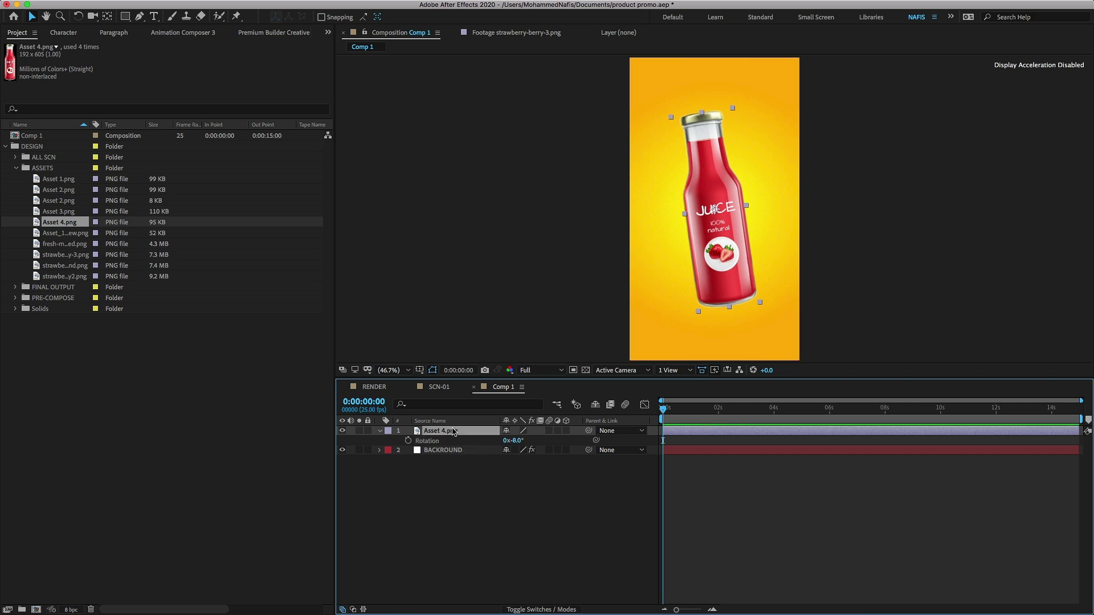
pyautogui.hotkey('shift', 'Down')
pyautogui.hotkey('shift', 'Down')
pyautogui.hotkey('shift', 'Down')
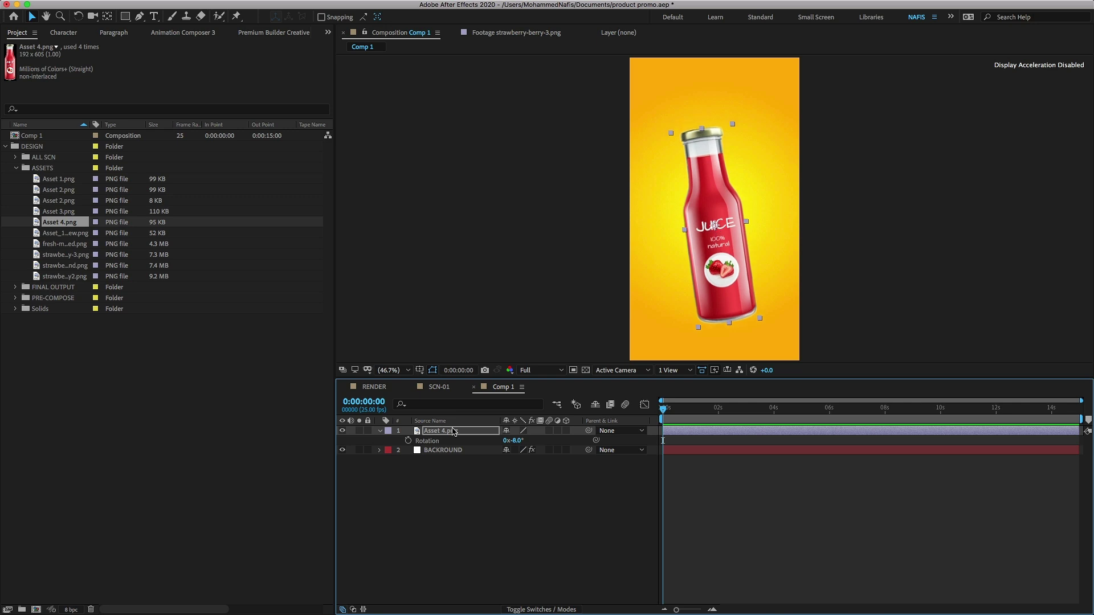
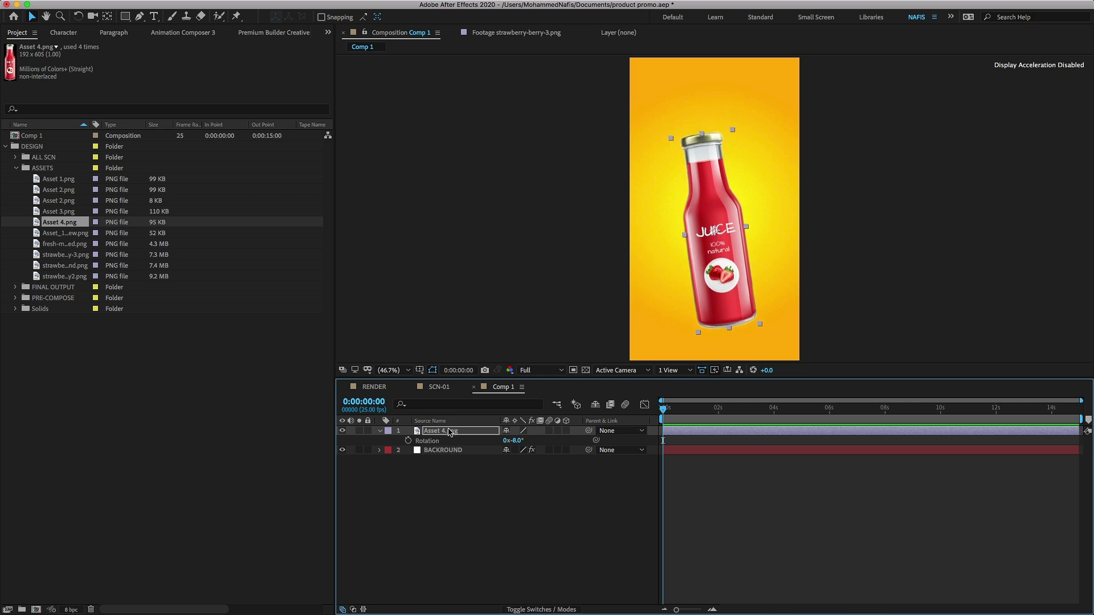
# - Rename the Asset 4.png bottle layer to JUICE BOTTLE RED
pyautogui.click(481, 465)
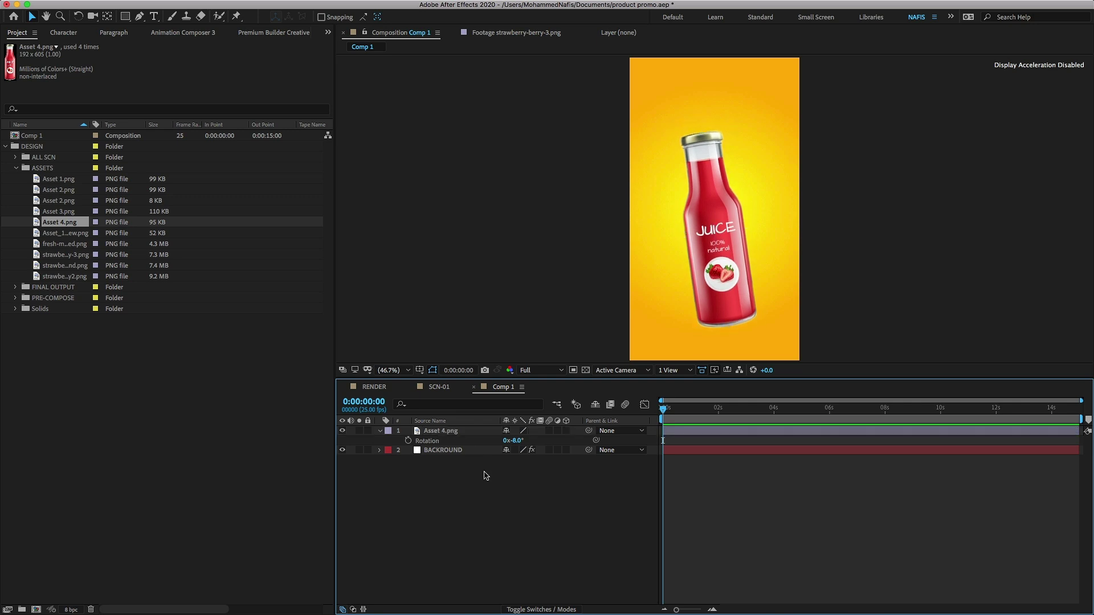
pyautogui.hotkey('ctrl', 'a')
pyautogui.press('u')
pyautogui.click(479, 471)
pyautogui.rightClick(441, 432)
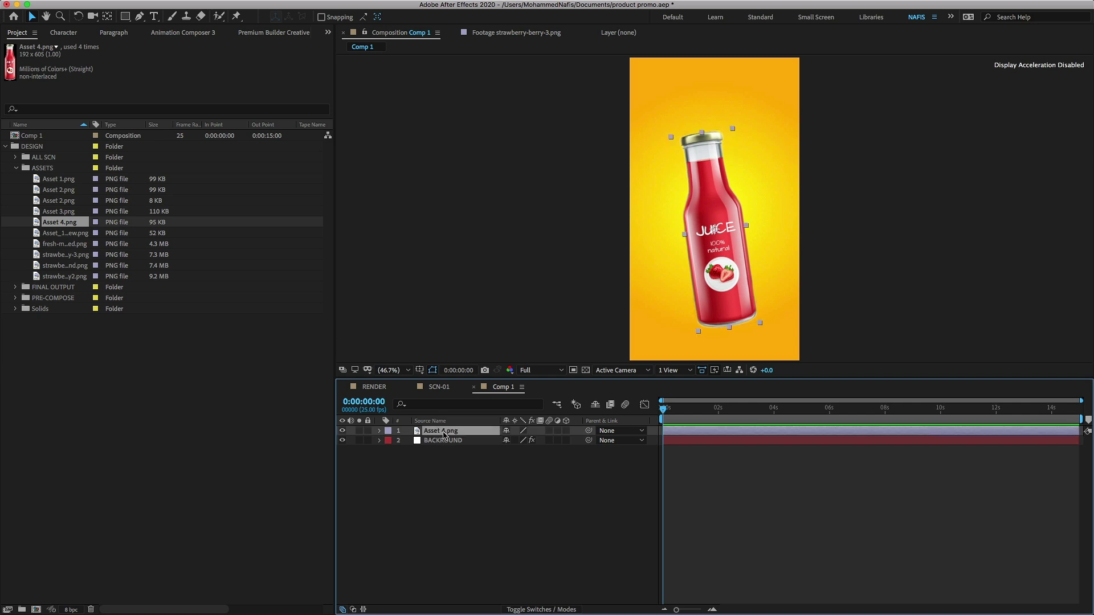
pyautogui.click(468, 591)
pyautogui.press('BackSpace')
pyautogui.write('JUICE BOTTLE RED')
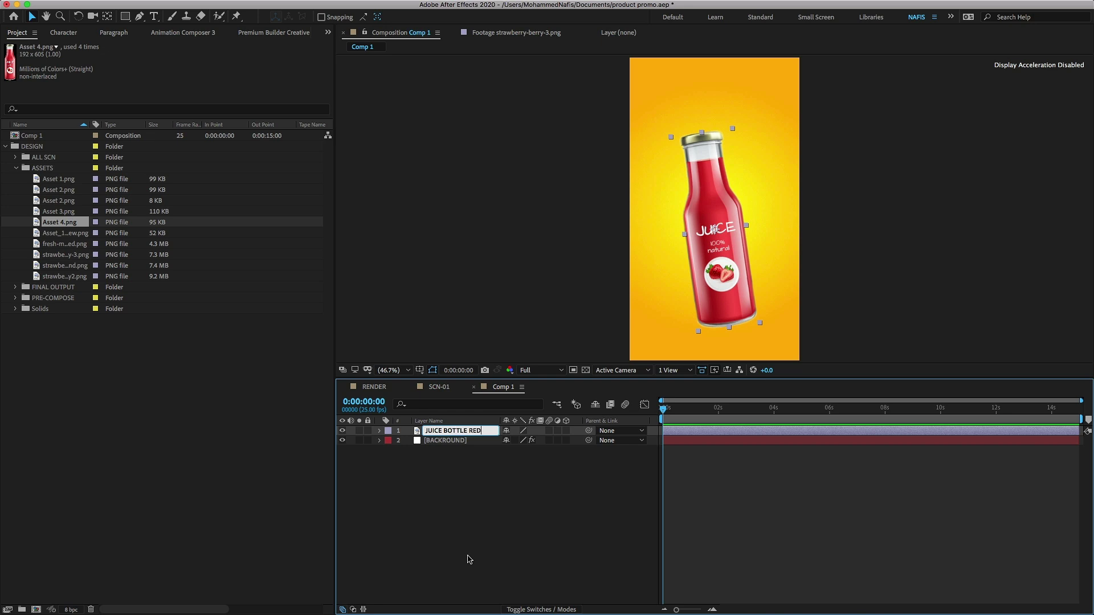
pyautogui.press('Return')
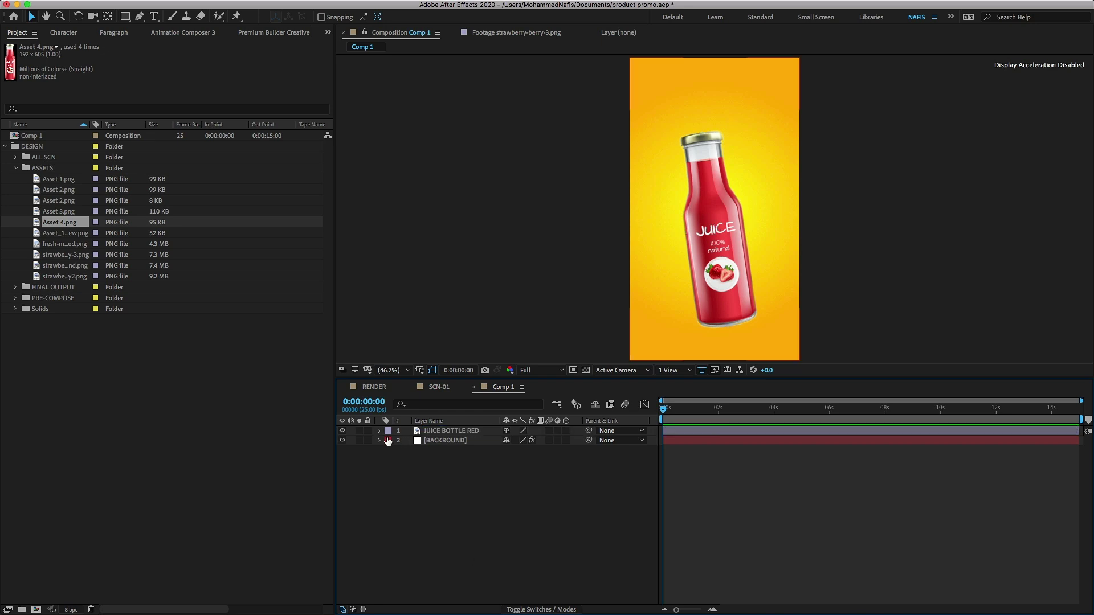
# - Label the bottle layer red and the background layer yellow
pyautogui.click(388, 430)
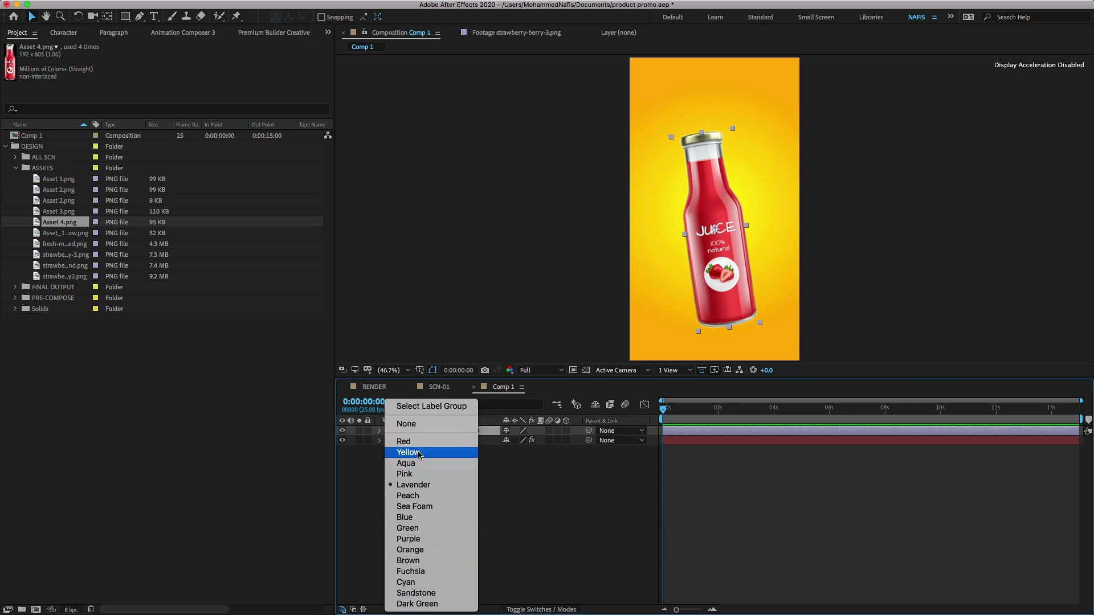
pyautogui.click(400, 442)
pyautogui.click(389, 439)
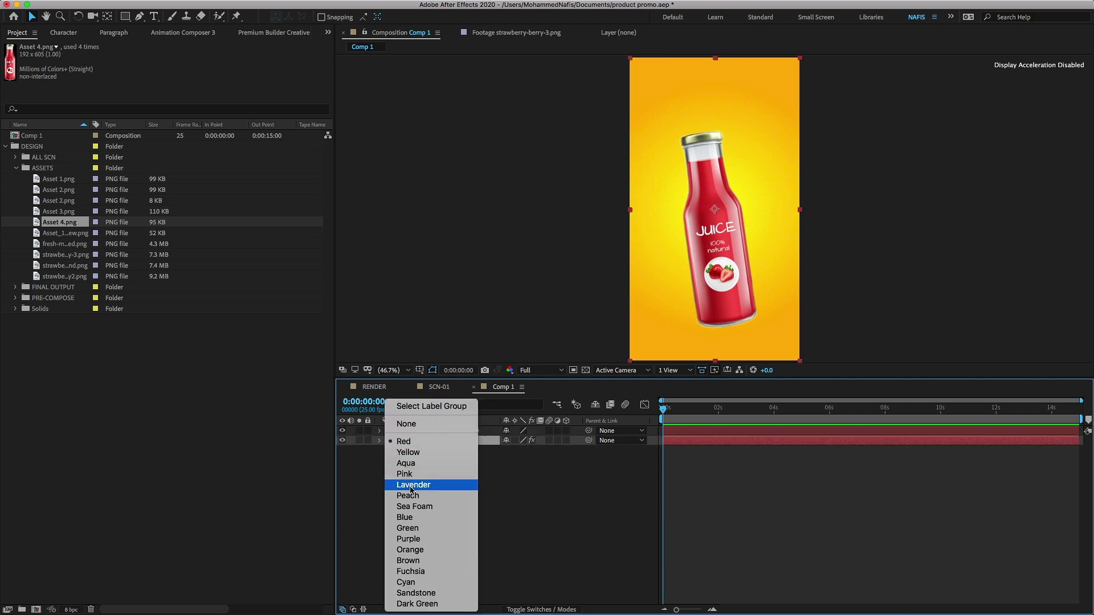
pyautogui.click(411, 455)
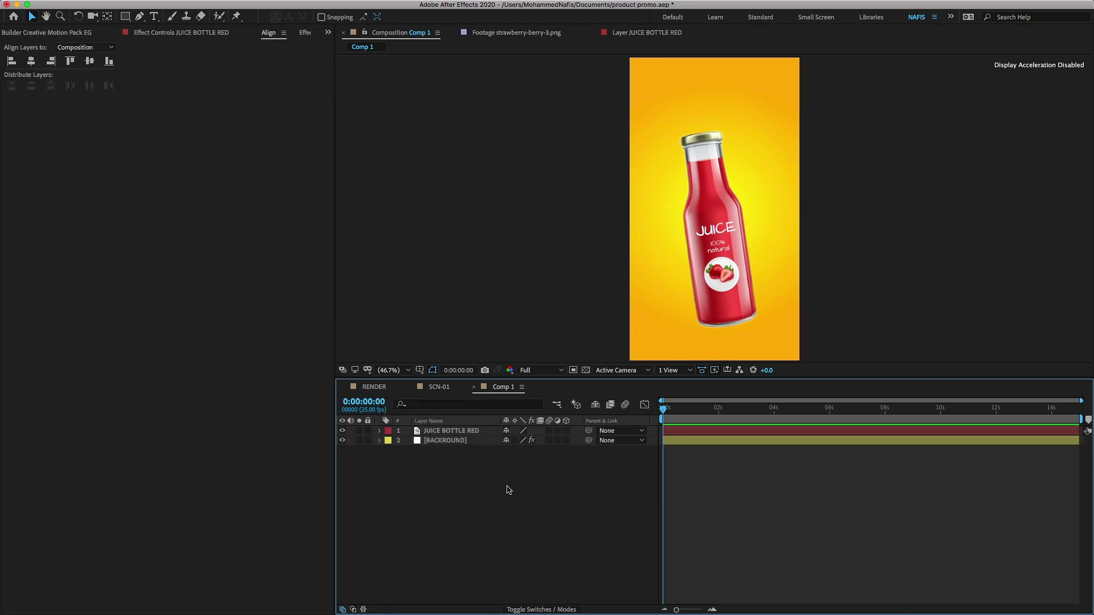
# - Copy the FROM CROP TO BOTTLE title text from the SCN-01 composition at 0:00:02:01
pyautogui.click(440, 389)
pyautogui.click(462, 452)
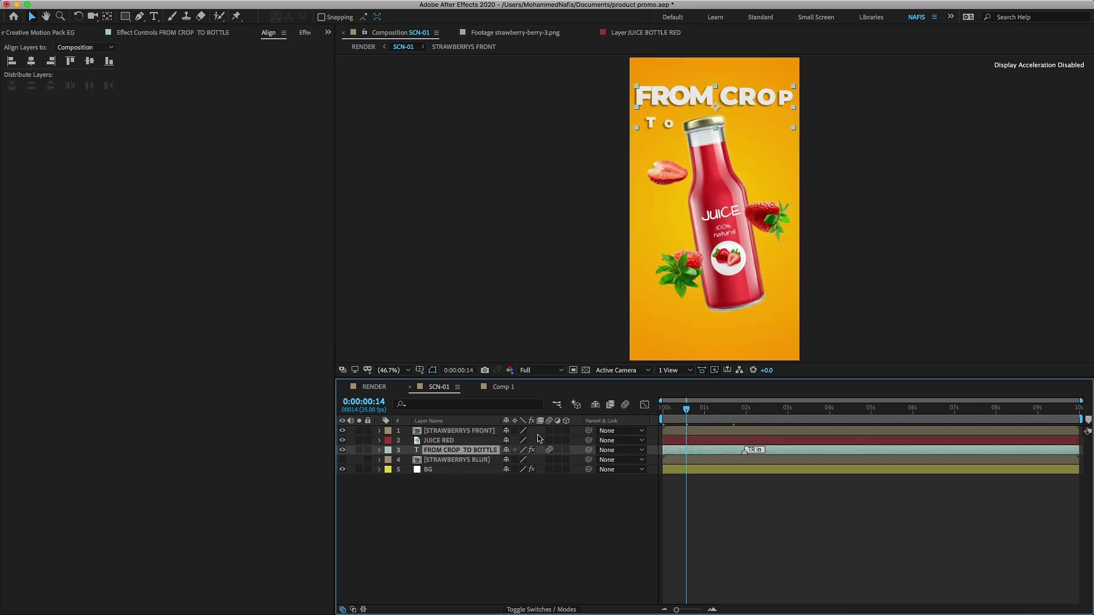
pyautogui.moveTo(742, 420); pyautogui.dragTo(748, 416)
pyautogui.press('capslock')
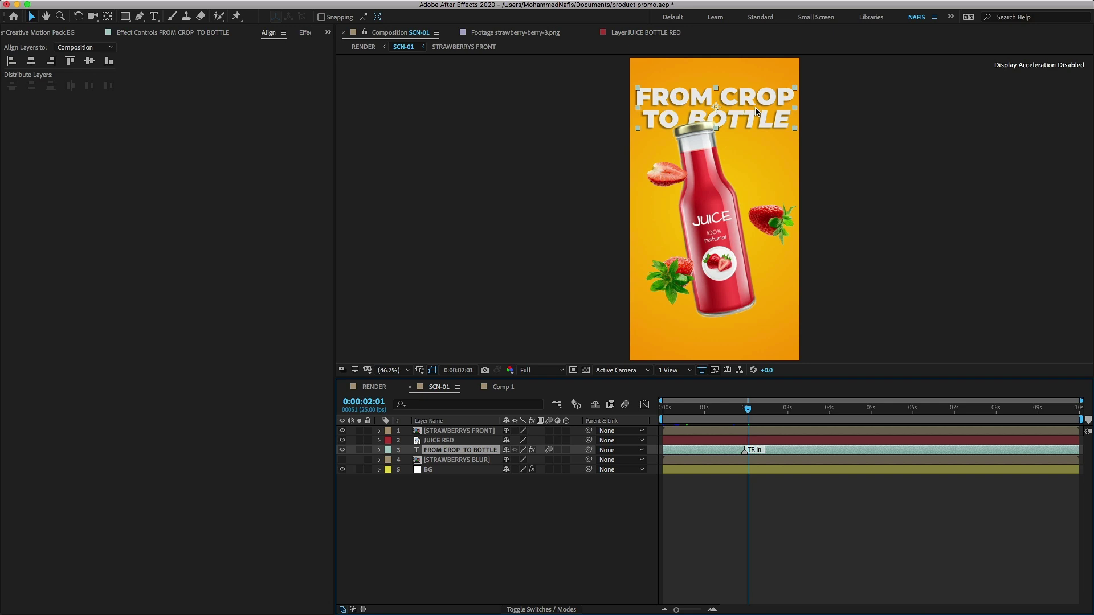
pyautogui.moveTo(736, 112); pyautogui.dragTo(742, 100)
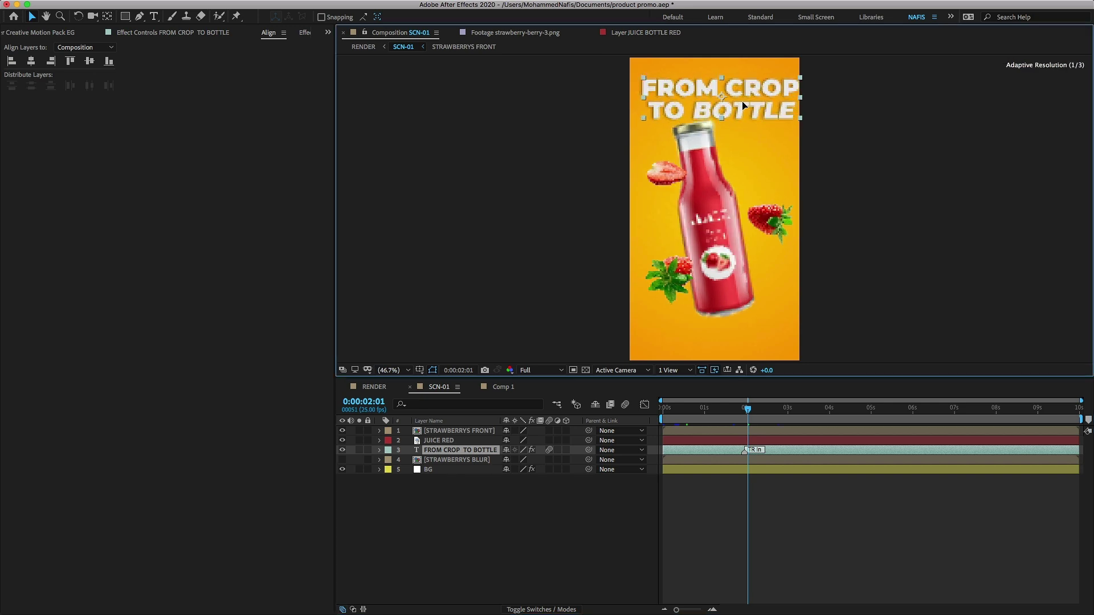
pyautogui.press('super+z')
pyautogui.doubleClick(737, 102)
pyautogui.press('super+c')
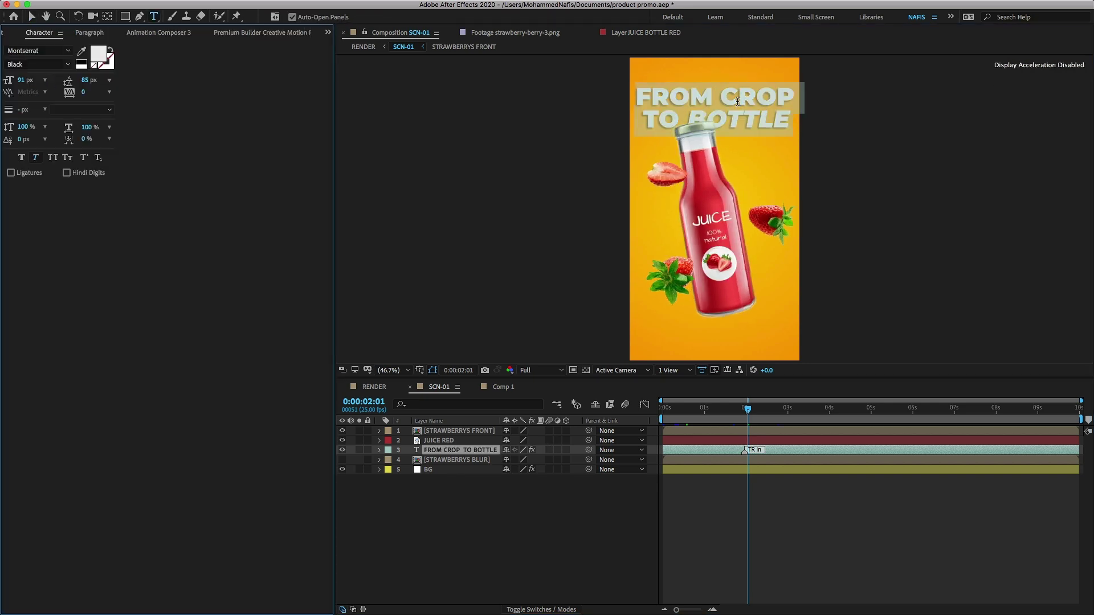
# - Paste the title as a new text layer near the top of Comp 1
pyautogui.click(483, 389)
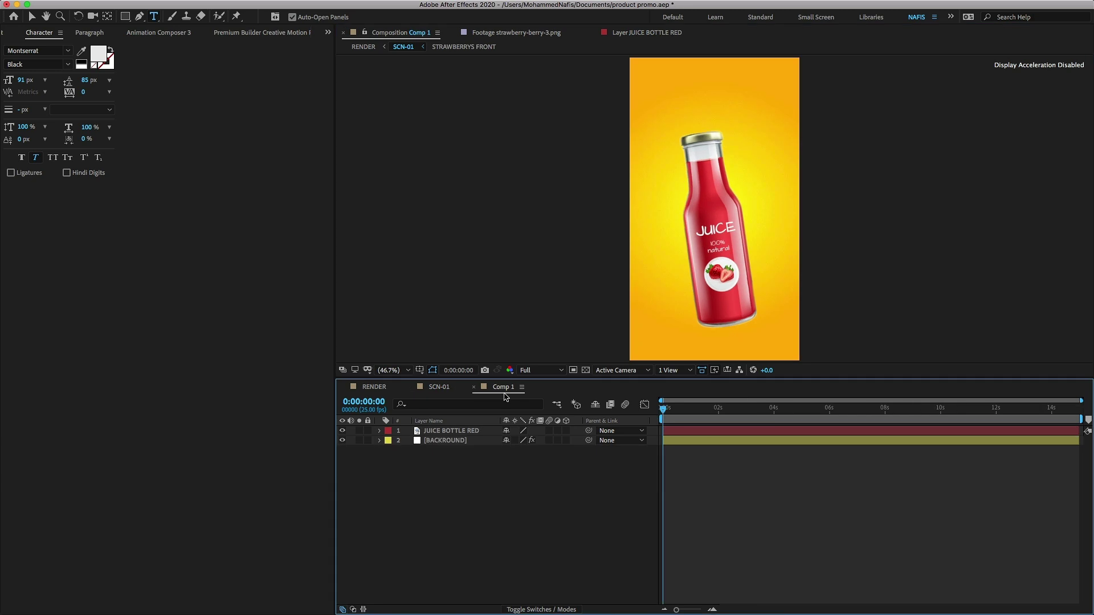
pyautogui.click(469, 431)
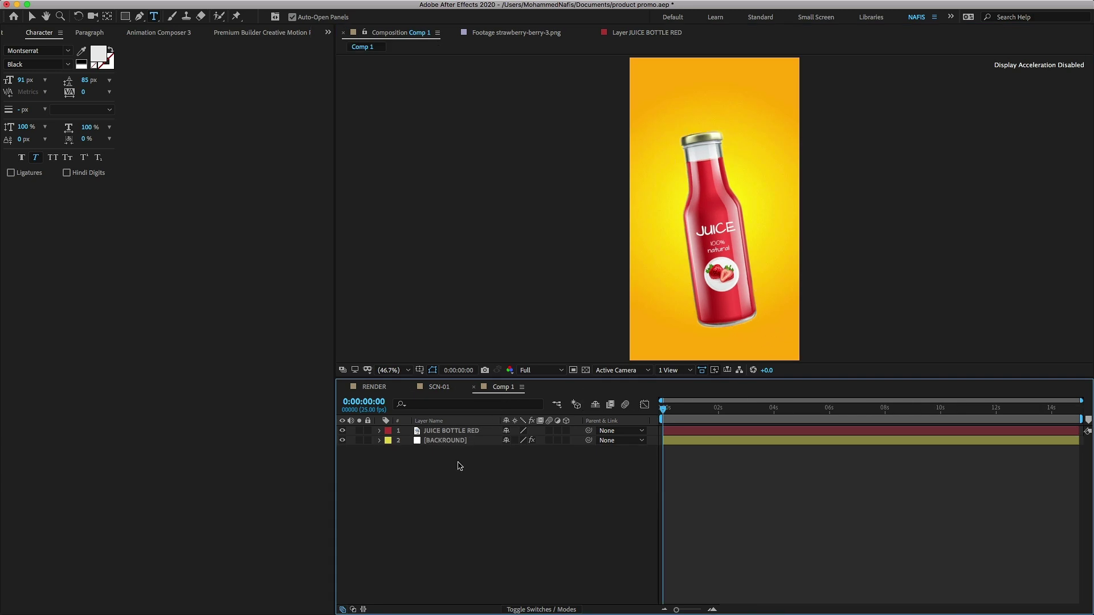
pyautogui.click(155, 17)
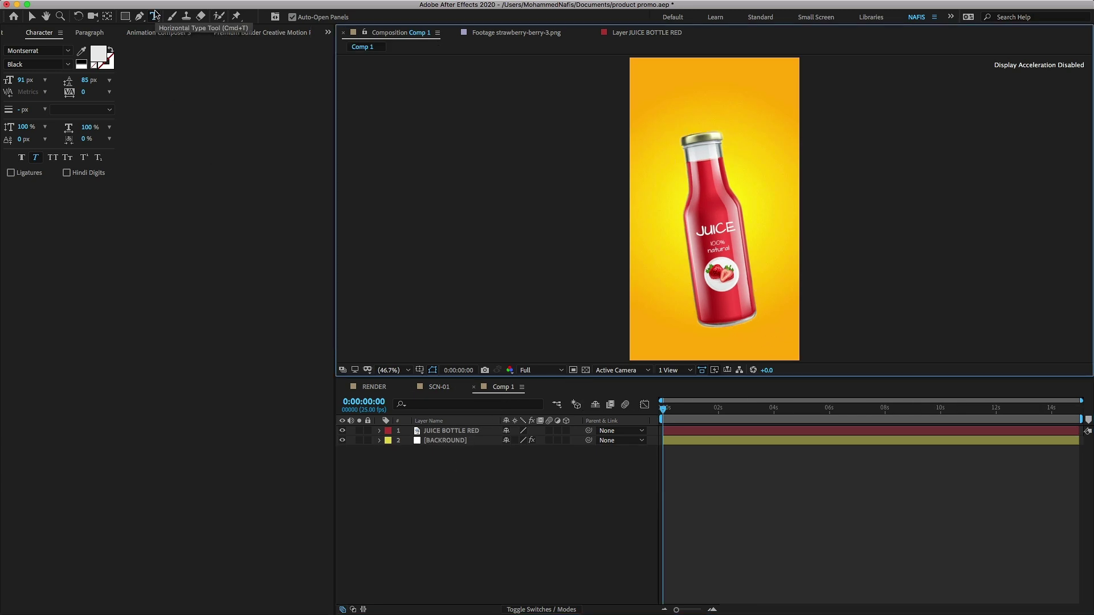
pyautogui.click(678, 89)
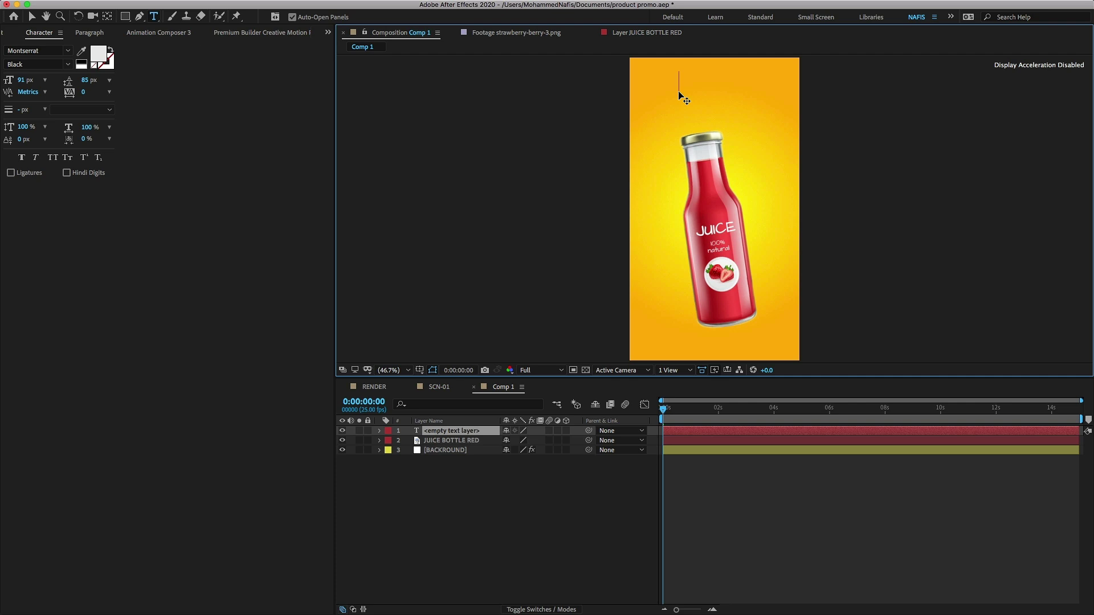
pyautogui.press('super+v')
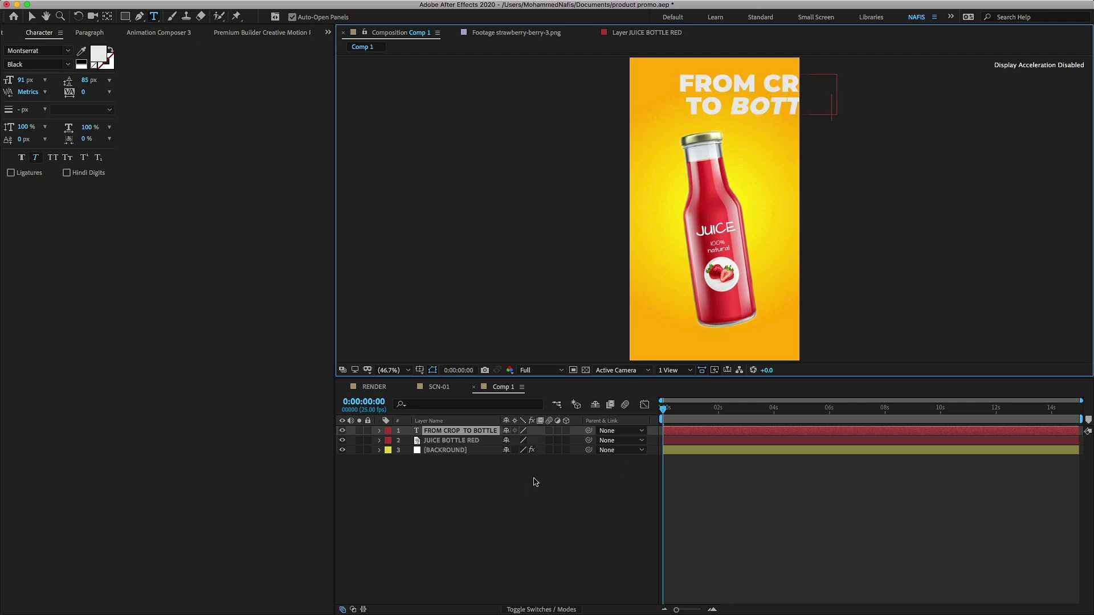
pyautogui.click(535, 482)
# - Shift the title left, centre its anchor point, and nudge it down into place
pyautogui.click(33, 19)
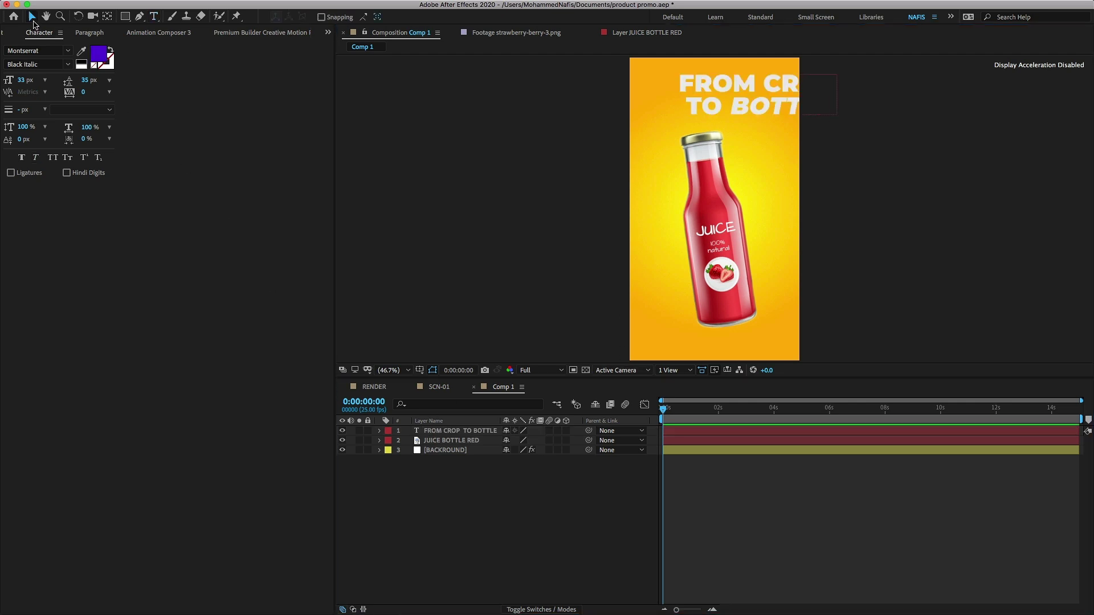
pyautogui.moveTo(715, 103); pyautogui.dragTo(674, 101)
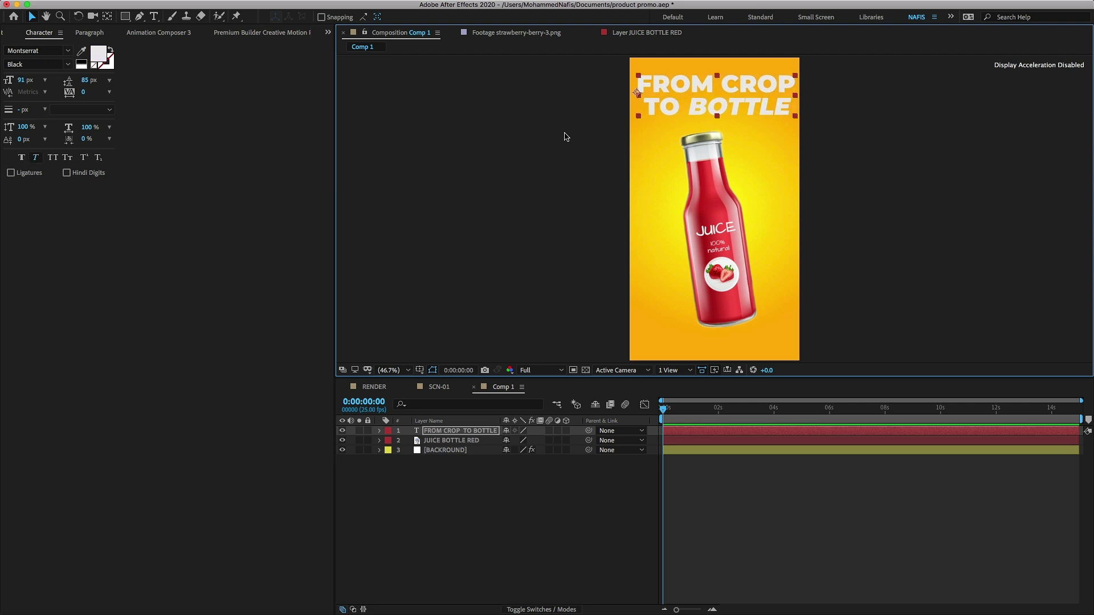
pyautogui.hotkey('ctrl', 'alt', 'Home')
pyautogui.press('Down')
pyautogui.press('Down')
pyautogui.press('Down')
pyautogui.press('Down')
pyautogui.press('Down')
pyautogui.press('Down')
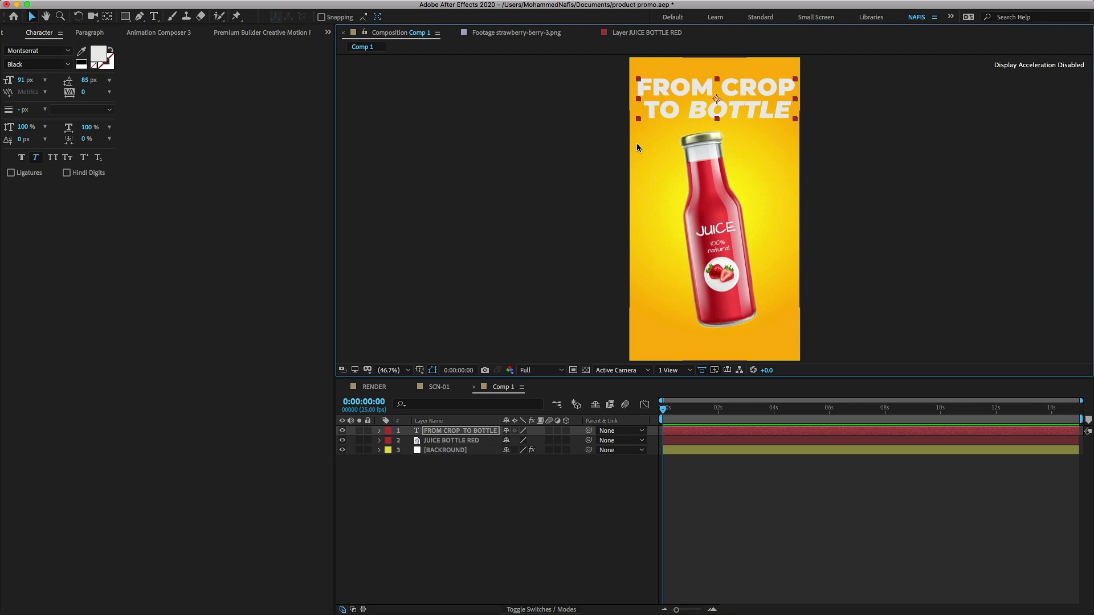
pyautogui.press('Down')
pyautogui.press('Down')
pyautogui.press('Down')
pyautogui.press('Down')
pyautogui.press('Down')
pyautogui.press('Down')
pyautogui.press('Down')
pyautogui.press('Down')
pyautogui.press('Down')
pyautogui.press('Down')
pyautogui.press('Down')
pyautogui.press('Down')
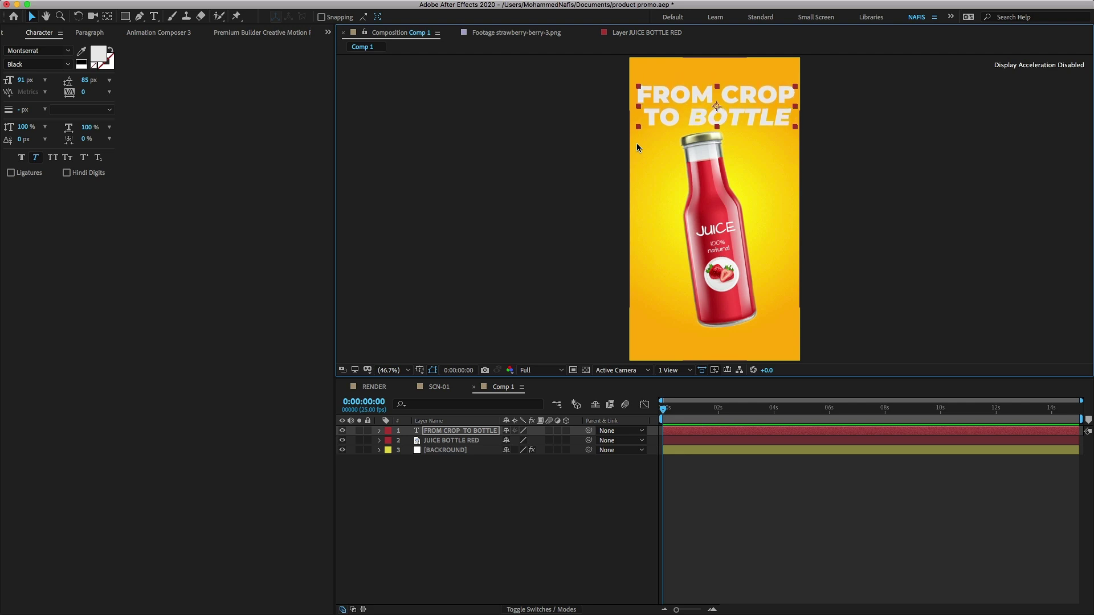
pyautogui.press('Down')
pyautogui.press('Down')
pyautogui.press('Down')
pyautogui.press('Down')
pyautogui.press('Down')
pyautogui.press('Down')
pyautogui.press('Down')
pyautogui.press('Down')
pyautogui.press('Down')
pyautogui.press('Down')
pyautogui.press('Down')
pyautogui.press('Down')
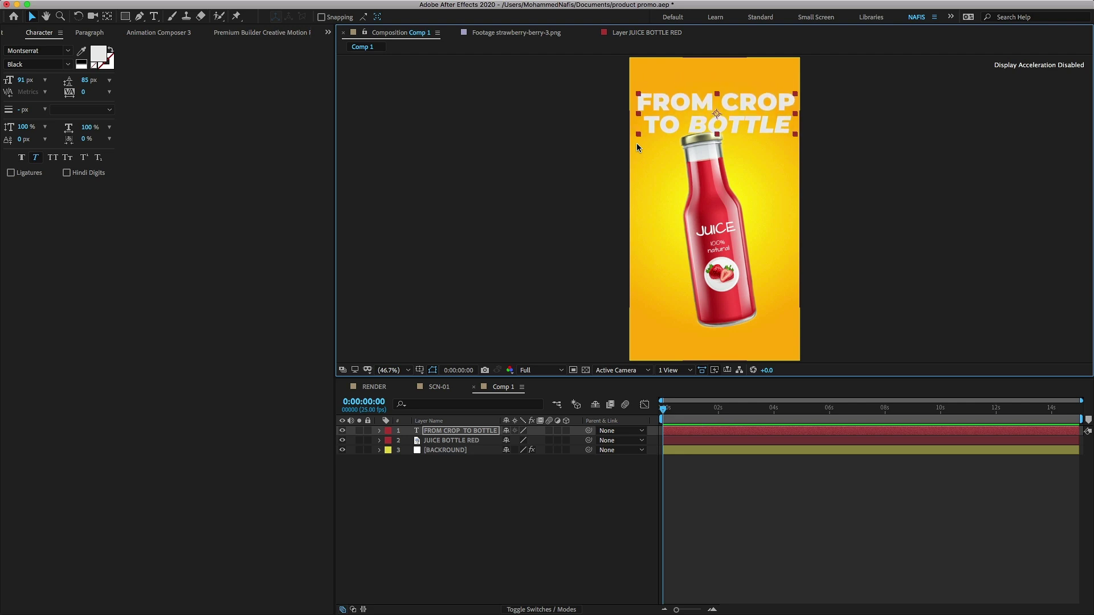
pyautogui.press('Down')
pyautogui.press('Down')
pyautogui.press('Down')
pyautogui.press('Down')
pyautogui.press('Down')
pyautogui.press('Down')
pyautogui.press('Down')
pyautogui.press('Down')
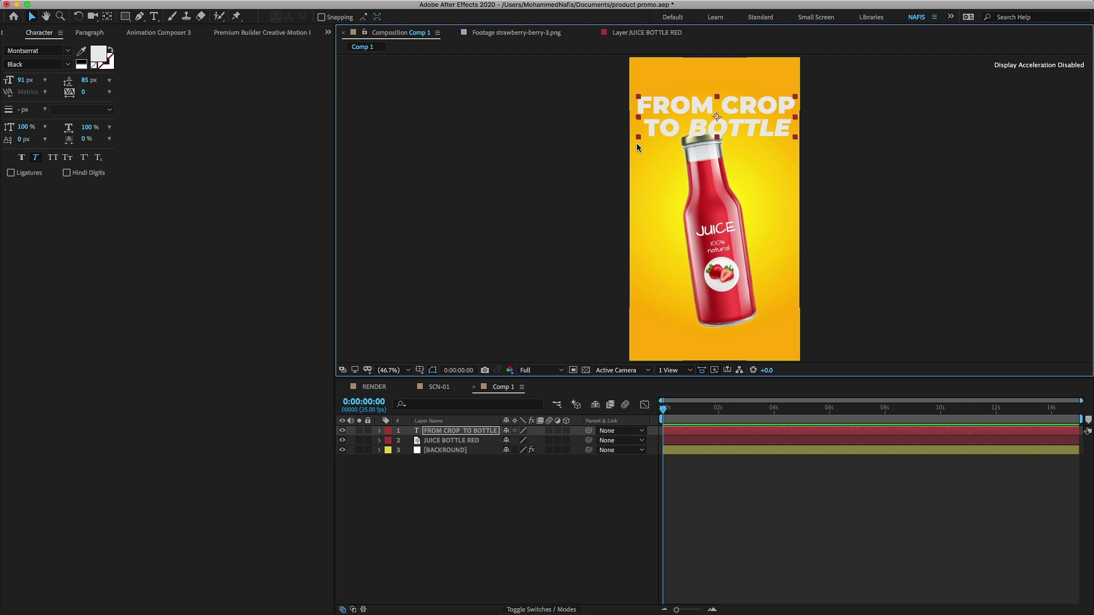
pyautogui.press('Up')
pyautogui.press('Up')
pyautogui.press('Up')
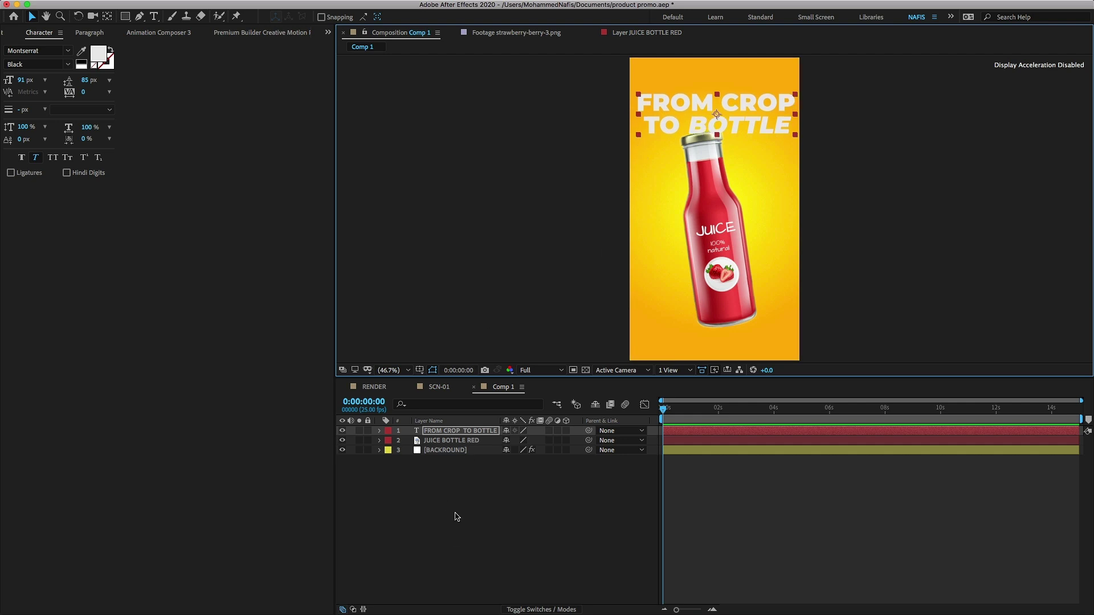
# - Move the title layer below the JUICE BOTTLE RED layer in the stack
pyautogui.doubleClick(484, 430)
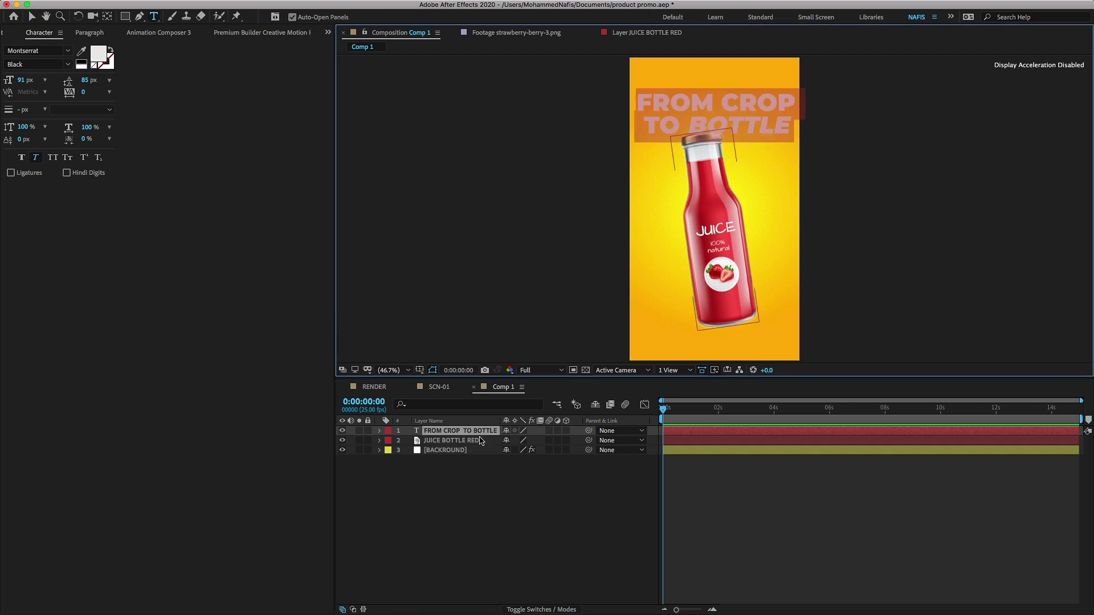
pyautogui.moveTo(480, 436); pyautogui.dragTo(481, 445)
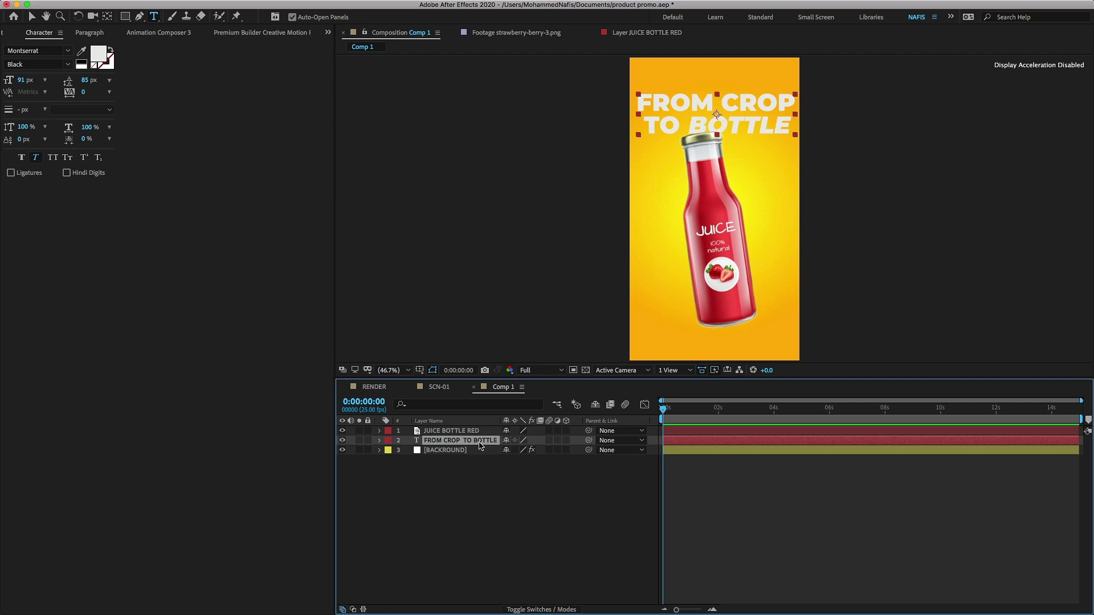
pyautogui.click(479, 431)
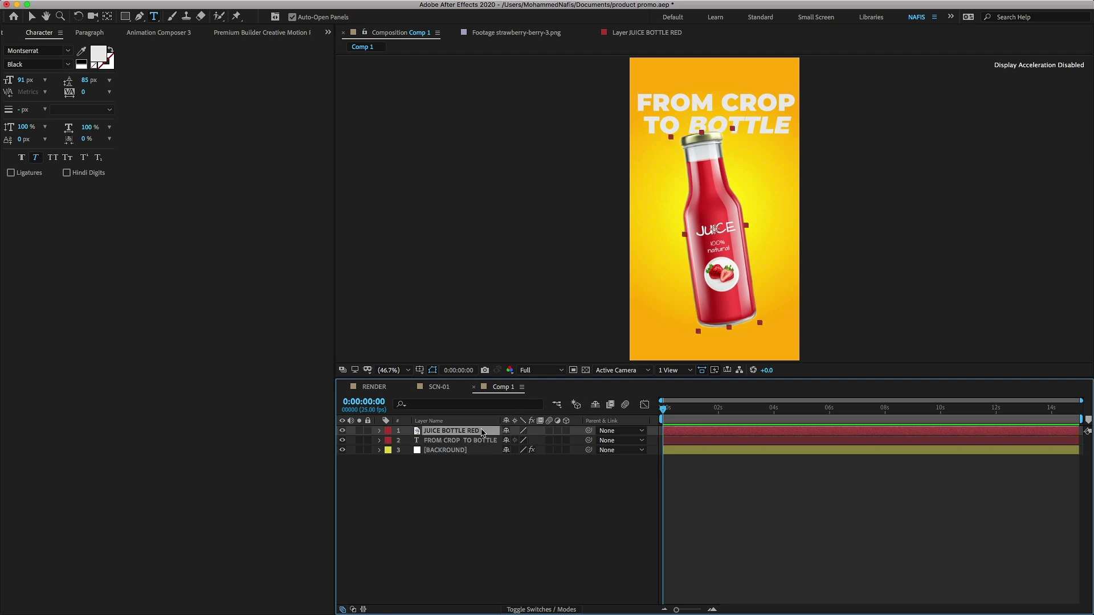
pyautogui.press('Return')
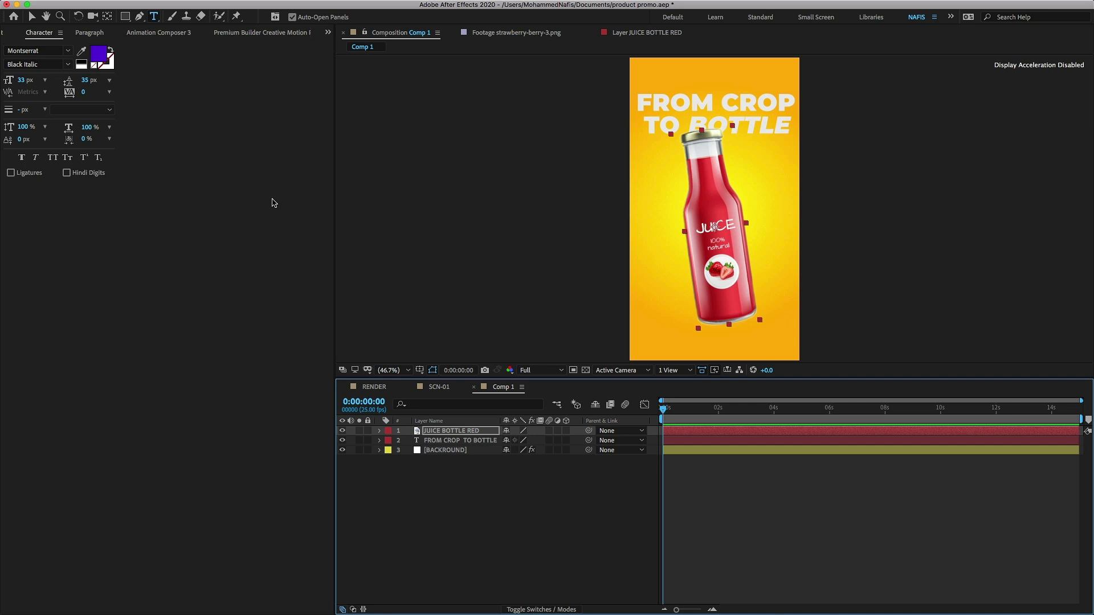
# - Give the FROM CROP TO BOTTLE layer an Aqua label
pyautogui.click(32, 16)
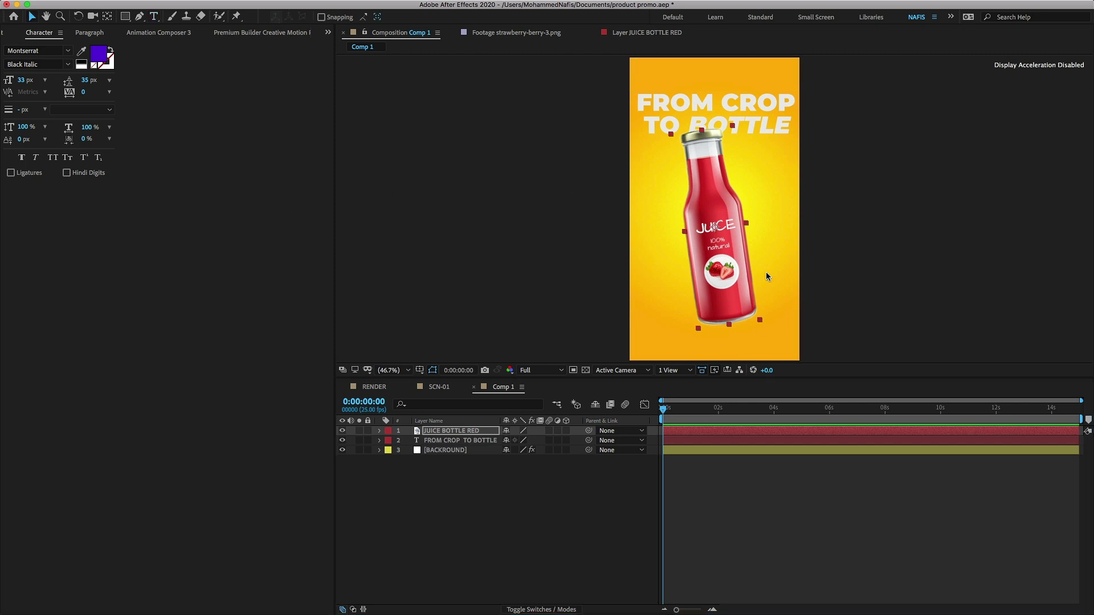
pyautogui.click(440, 441)
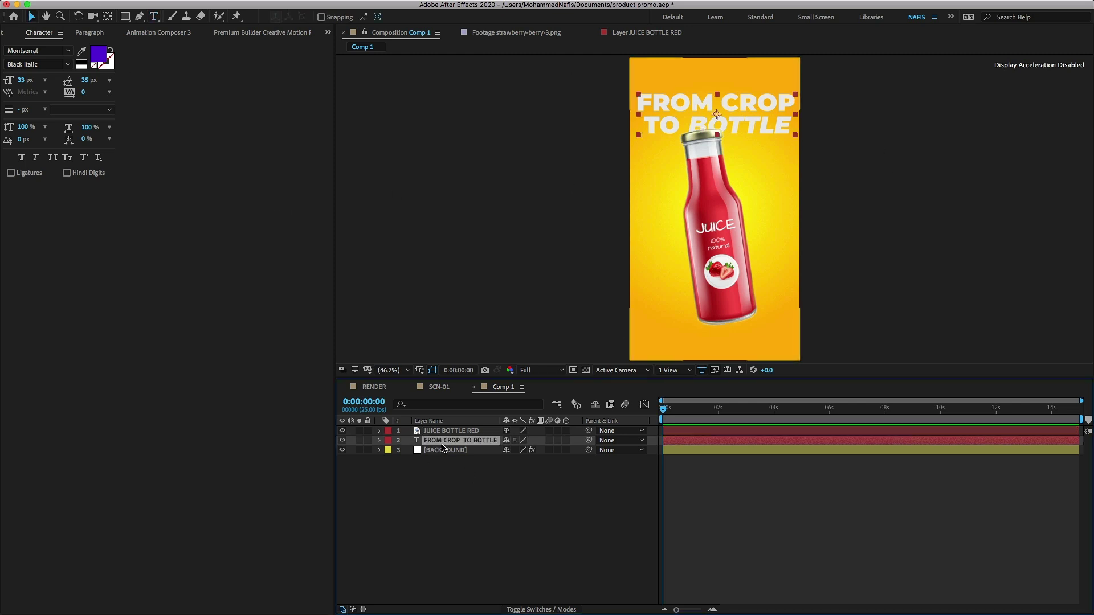
pyautogui.click(391, 445)
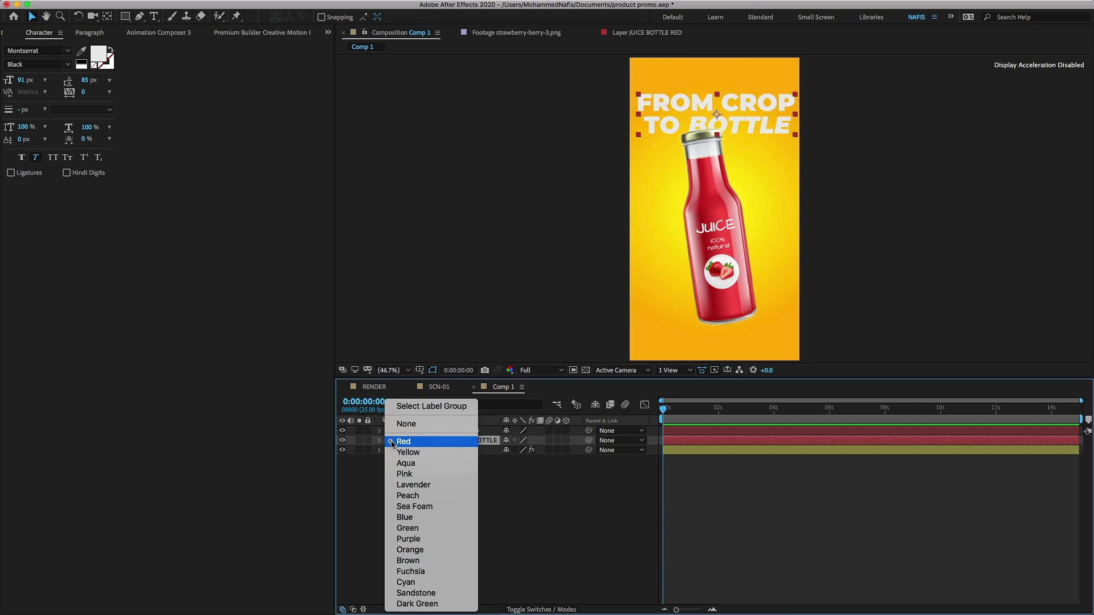
pyautogui.click(407, 465)
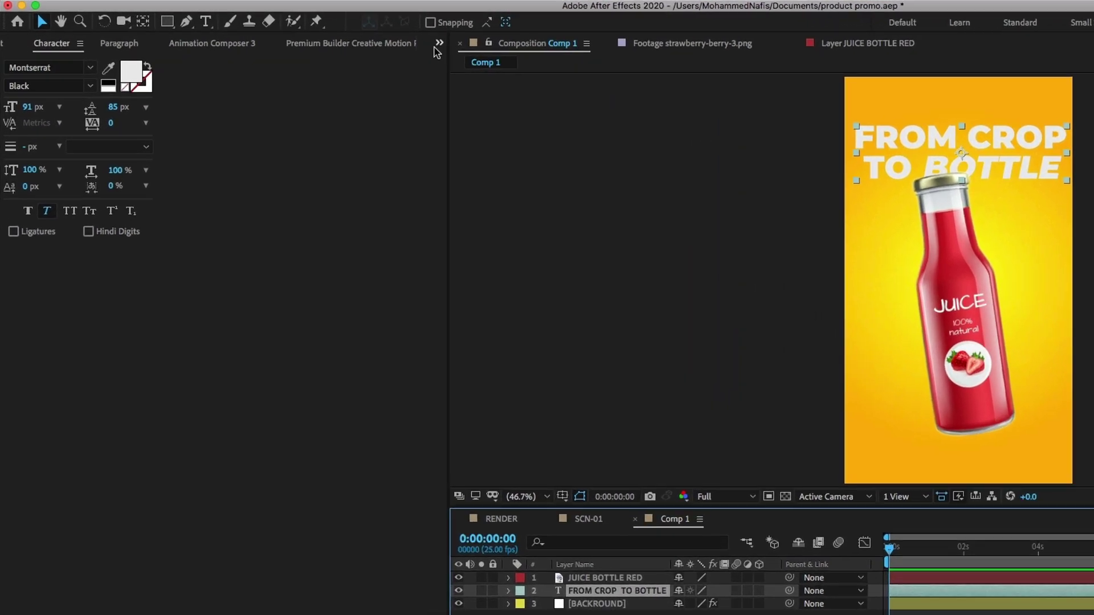
# - Find Drop Shadow in Effects & Presets and apply it to the title layer
pyautogui.click(458, 45)
pyautogui.click(501, 186)
pyautogui.click(119, 70)
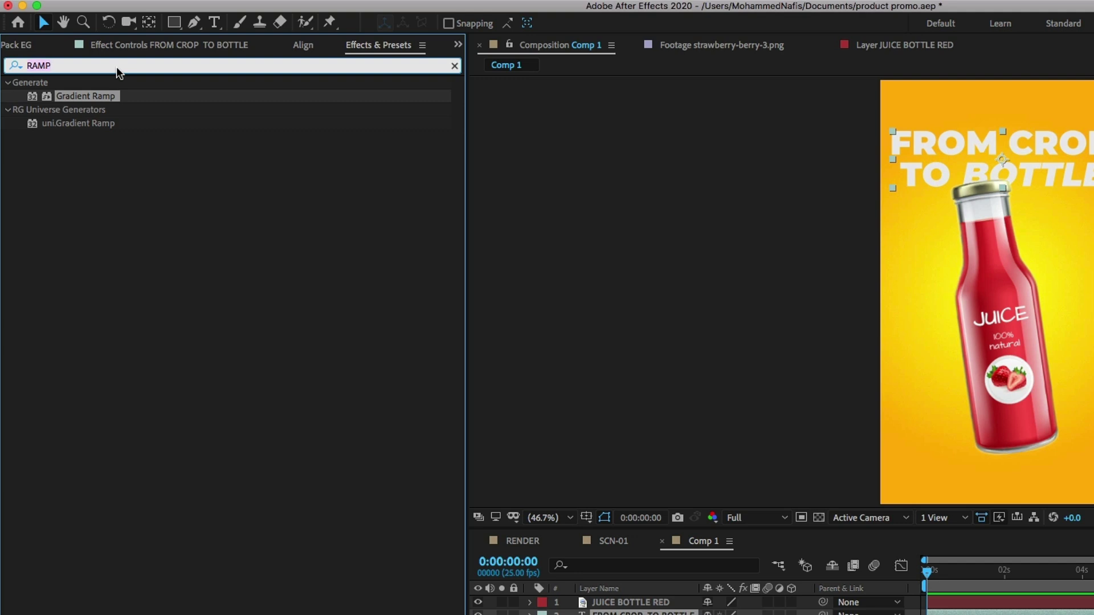
pyautogui.write('drop')
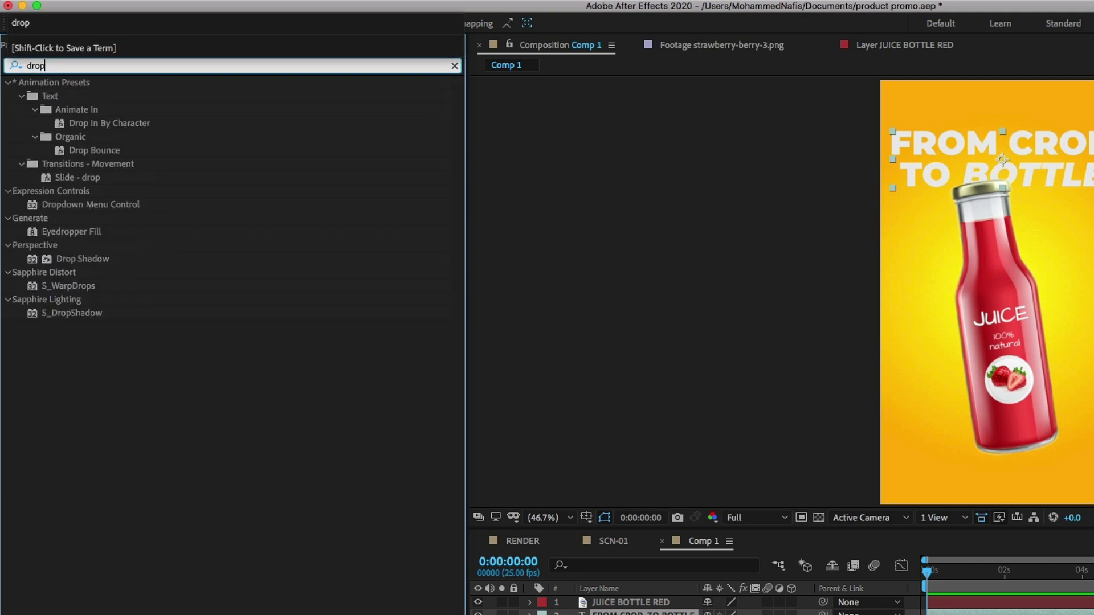
pyautogui.click(45, 259)
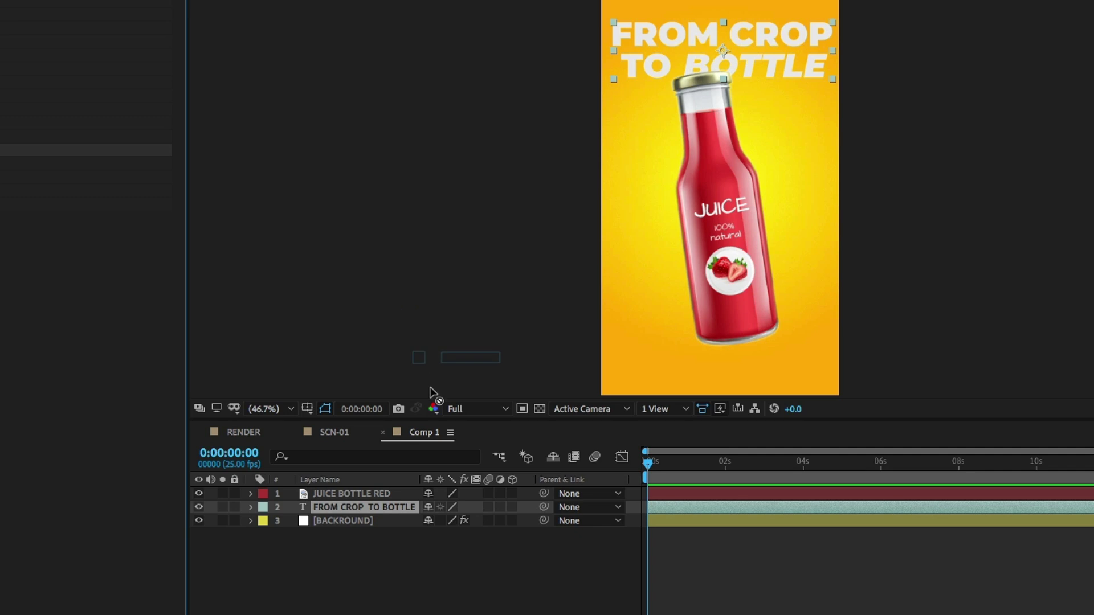
pyautogui.moveTo(427, 390); pyautogui.dragTo(391, 510)
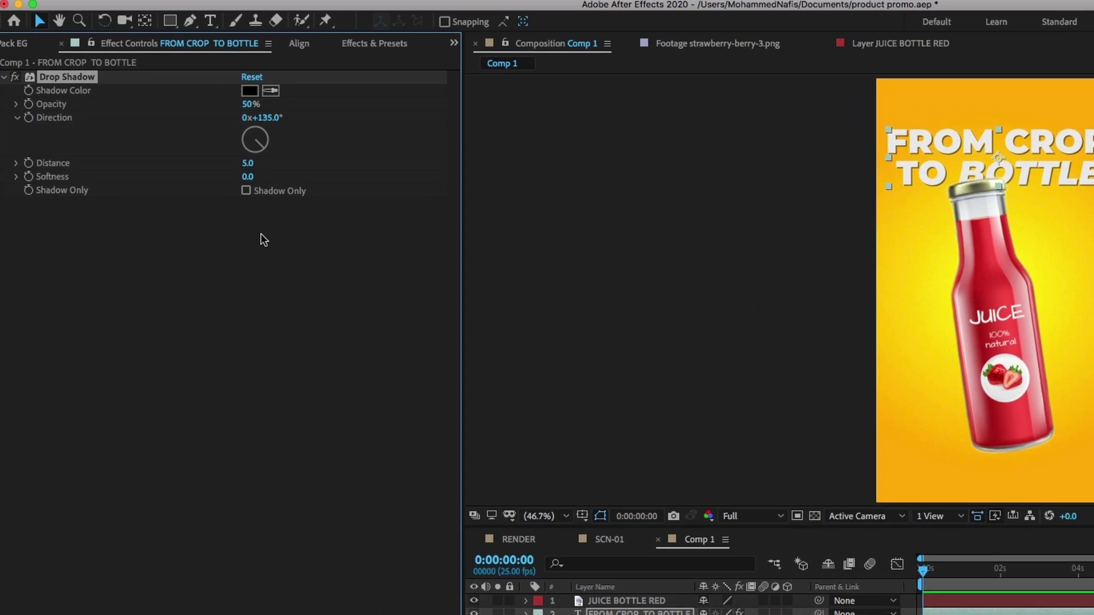
pyautogui.write('7')
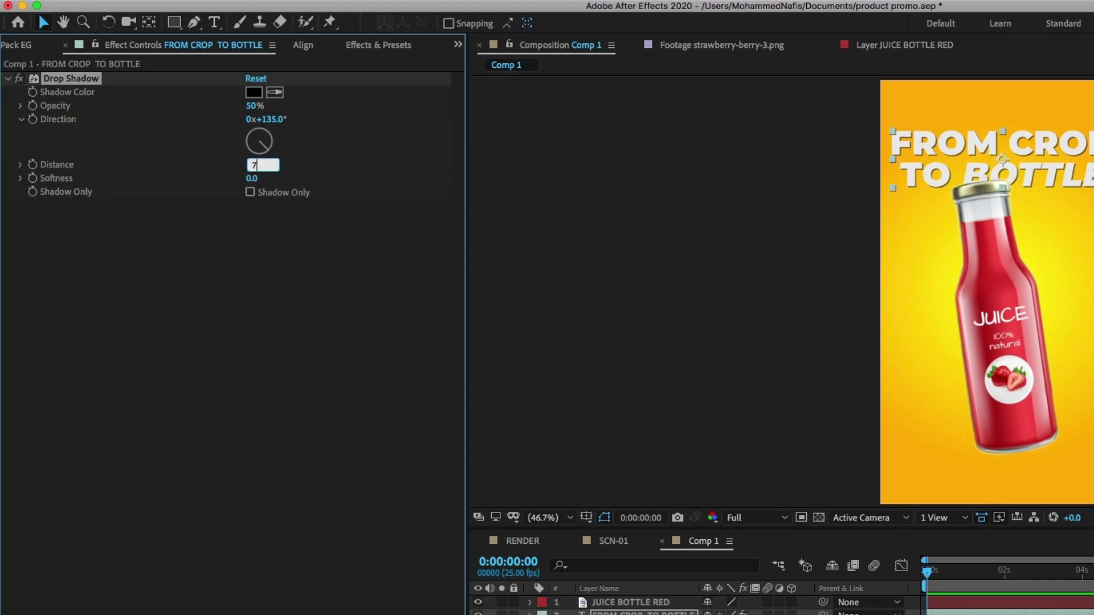
# - Set the shadow to distance 7, softness 12, and direction 195°
pyautogui.press('Return')
pyautogui.click(251, 178)
pyautogui.write('12')
pyautogui.press('Return')
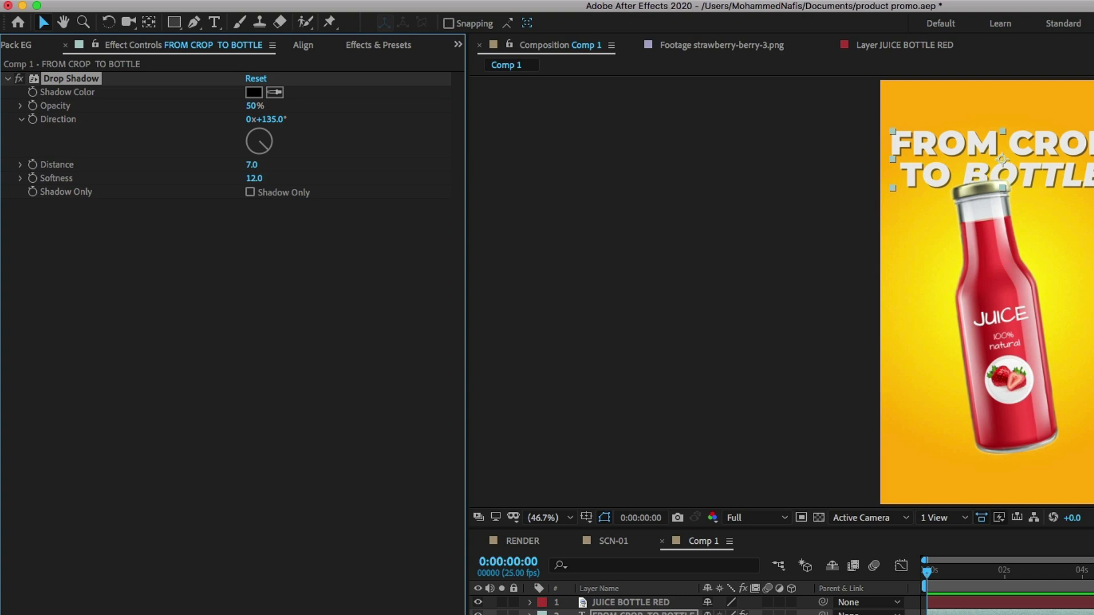
pyautogui.click(272, 119)
pyautogui.write('19')
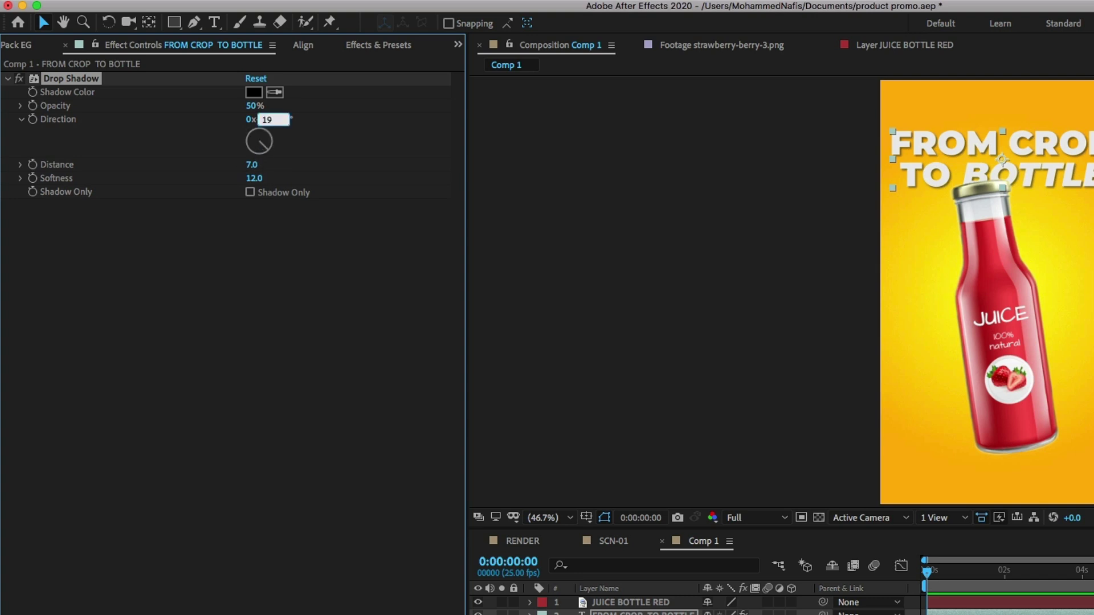
pyautogui.write('5')
pyautogui.press('Return')
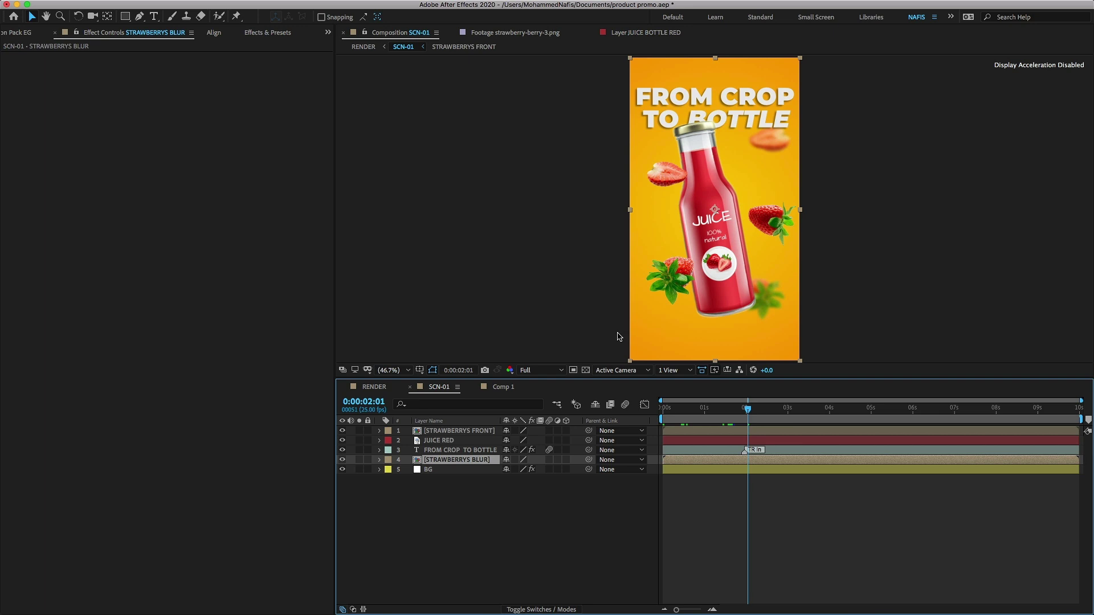
# - Check the front strawberries layer, then add strawberry-berry-3.png to Comp 1
pyautogui.click(340, 434)
pyautogui.click(342, 431)
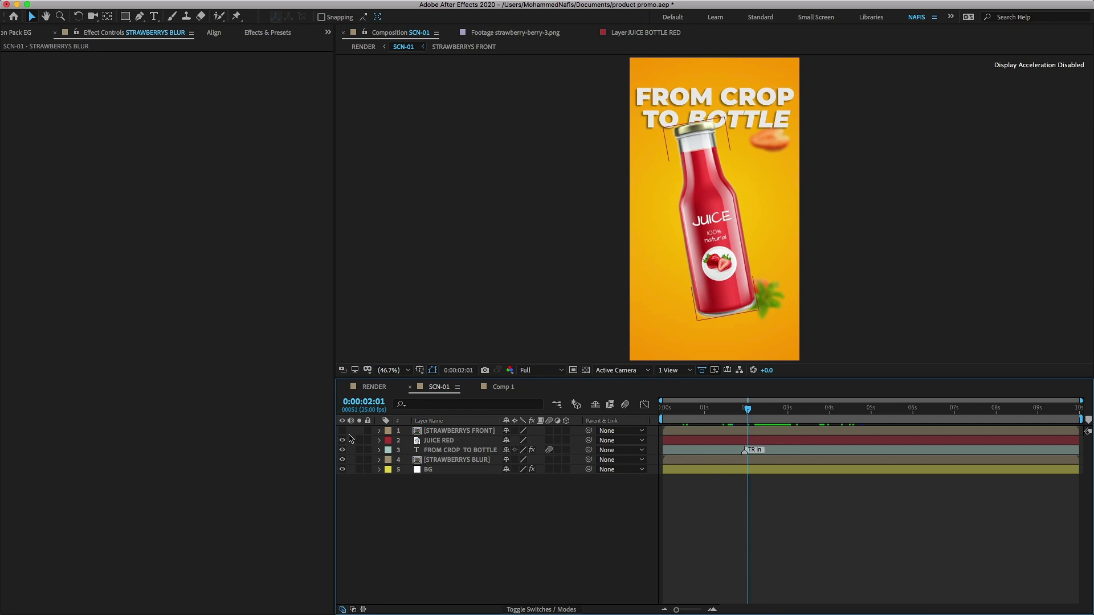
pyautogui.click(341, 431)
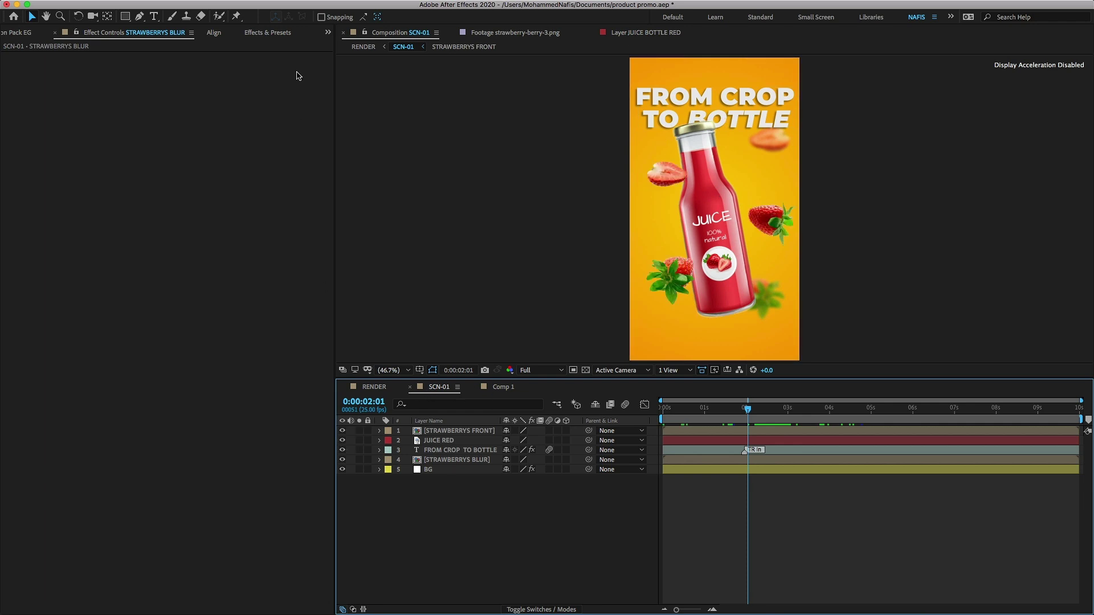
pyautogui.click(503, 386)
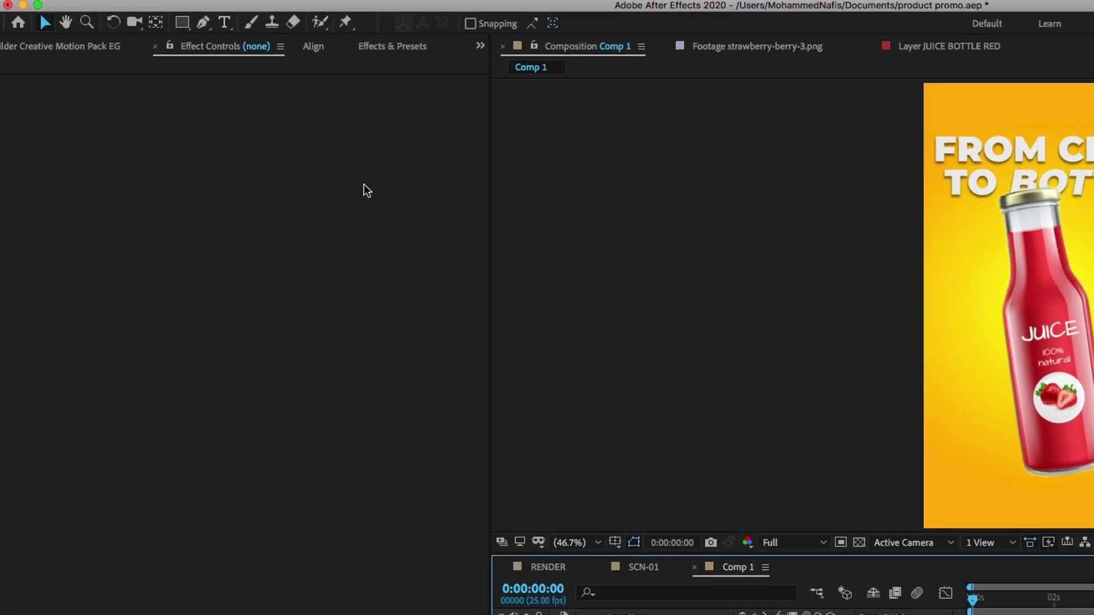
pyautogui.click(480, 47)
pyautogui.click(493, 68)
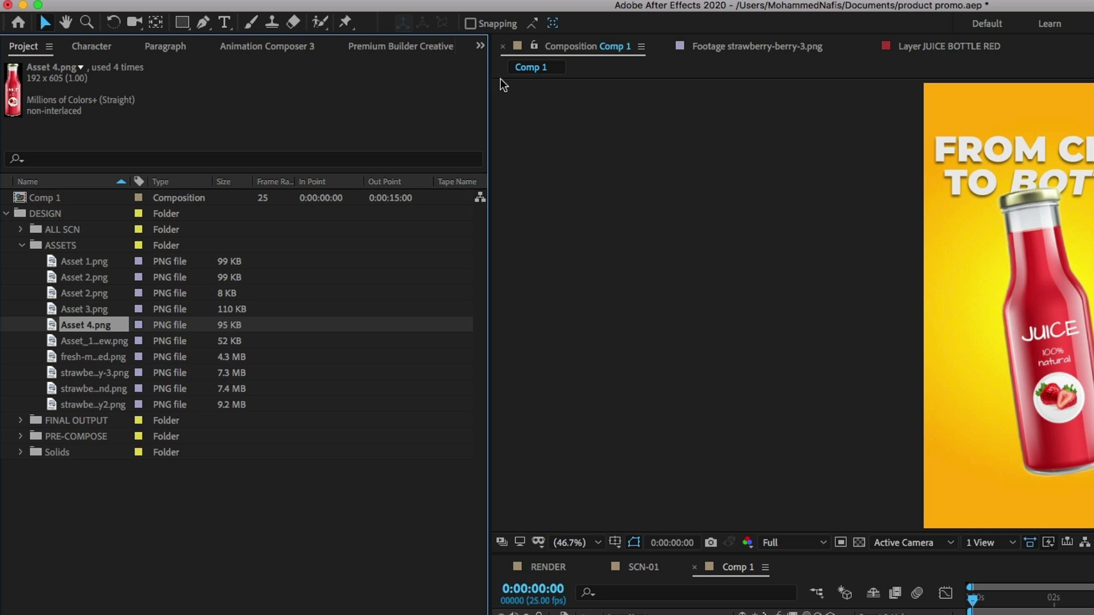
pyautogui.doubleClick(77, 407)
pyautogui.click(82, 389)
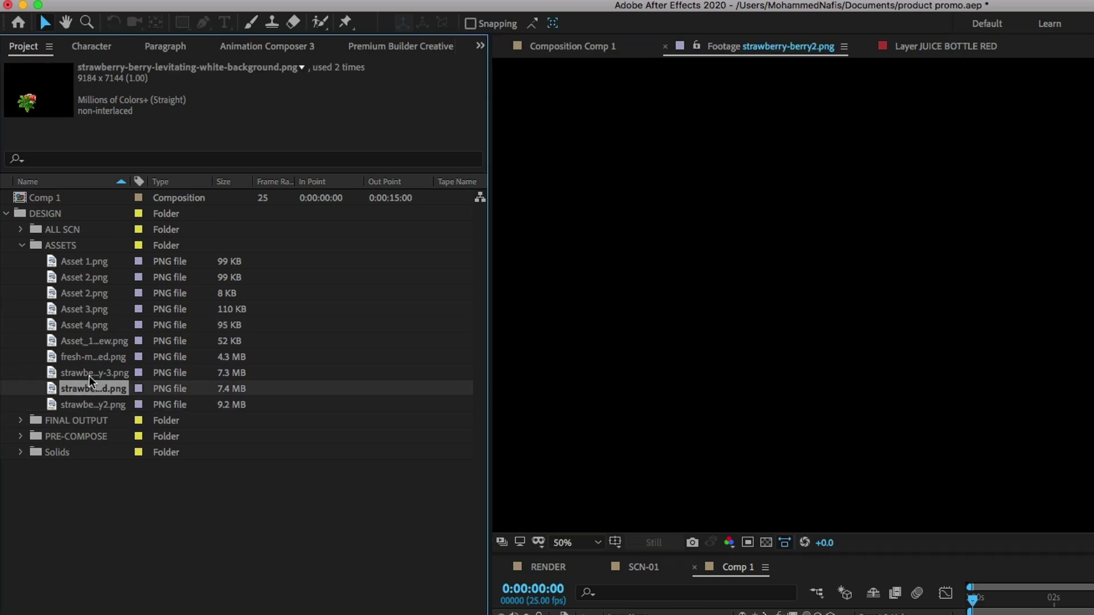
pyautogui.click(89, 375)
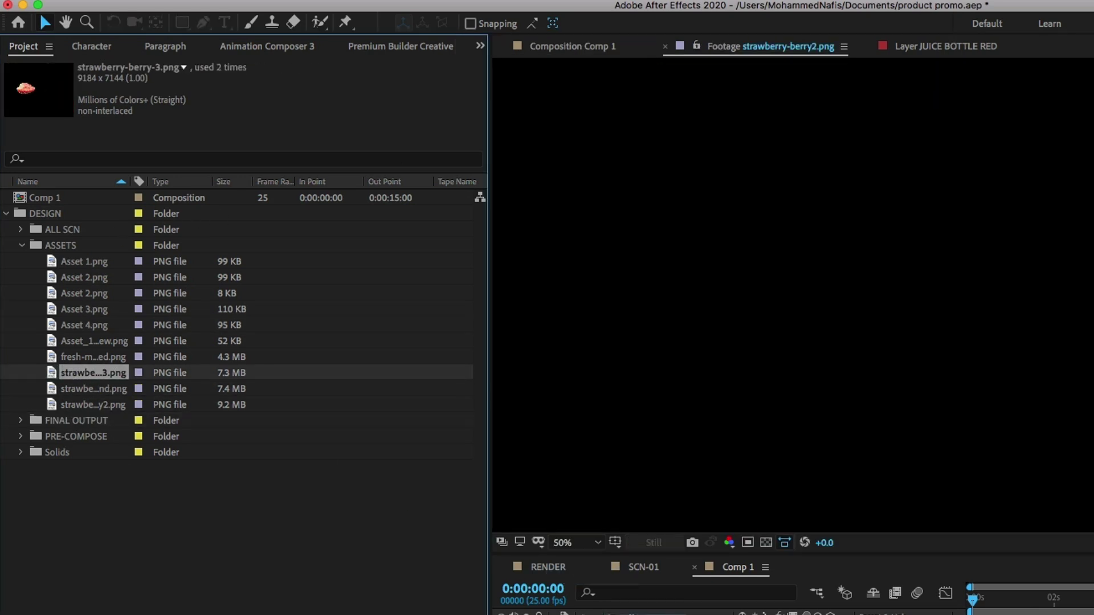
pyautogui.hotkey('ctrl', '/')
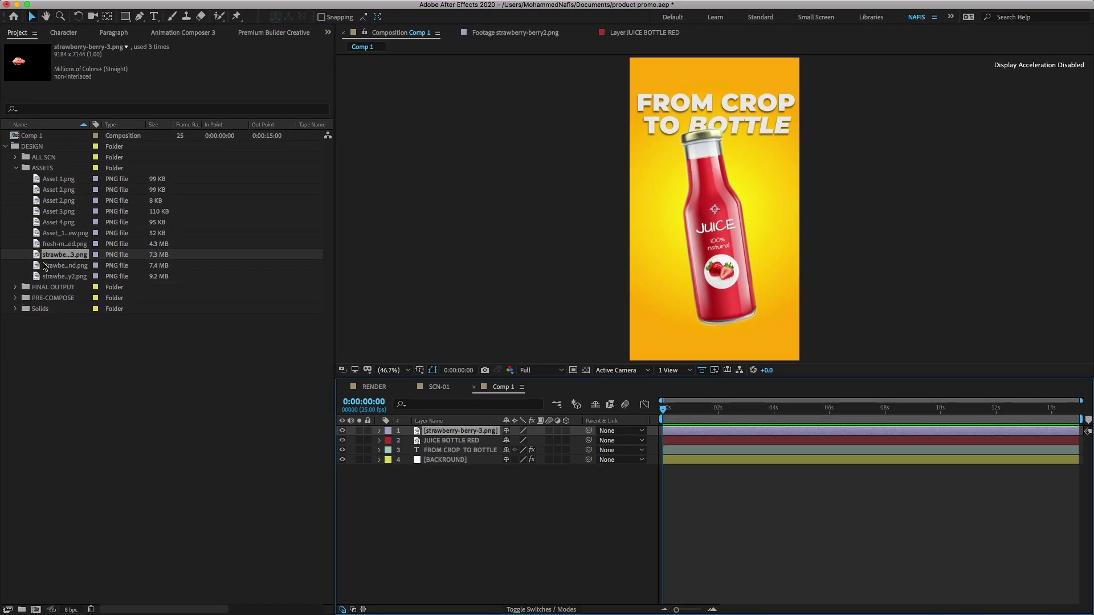
# - Add the levitating strawberry and strawberry-berry2.png, placing berry2 above the bottle layer
pyautogui.click(41, 267)
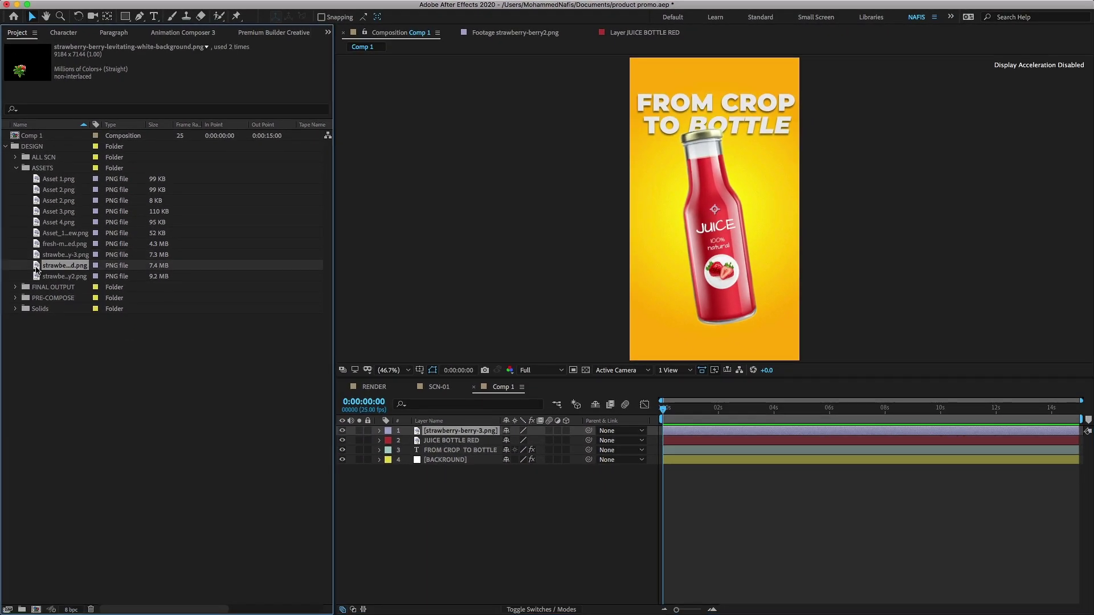
pyautogui.hotkey('ctrl', '/')
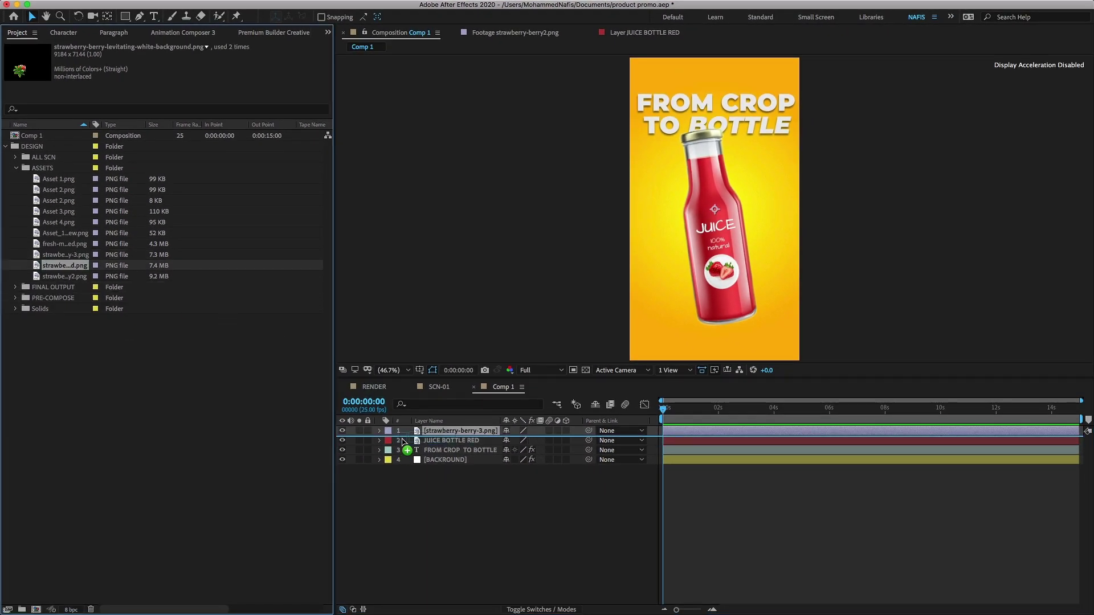
pyautogui.moveTo(60, 276)
pyautogui.mouseDown()
pyautogui.moveTo(455, 452)
pyautogui.moveTo(458, 483)
pyautogui.mouseUp()
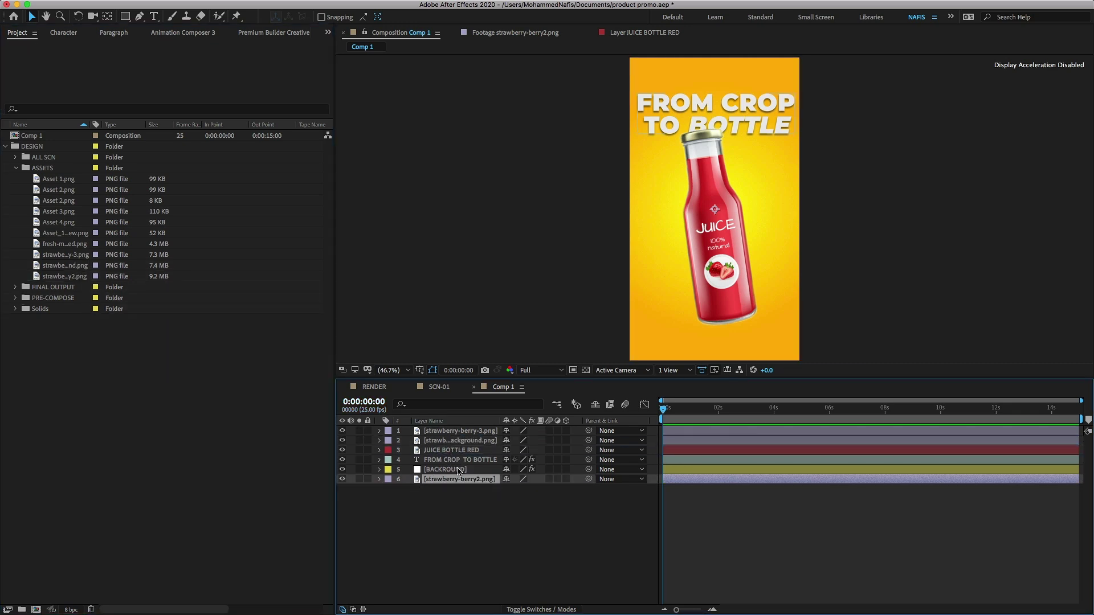
pyautogui.moveTo(396, 496); pyautogui.dragTo(393, 461)
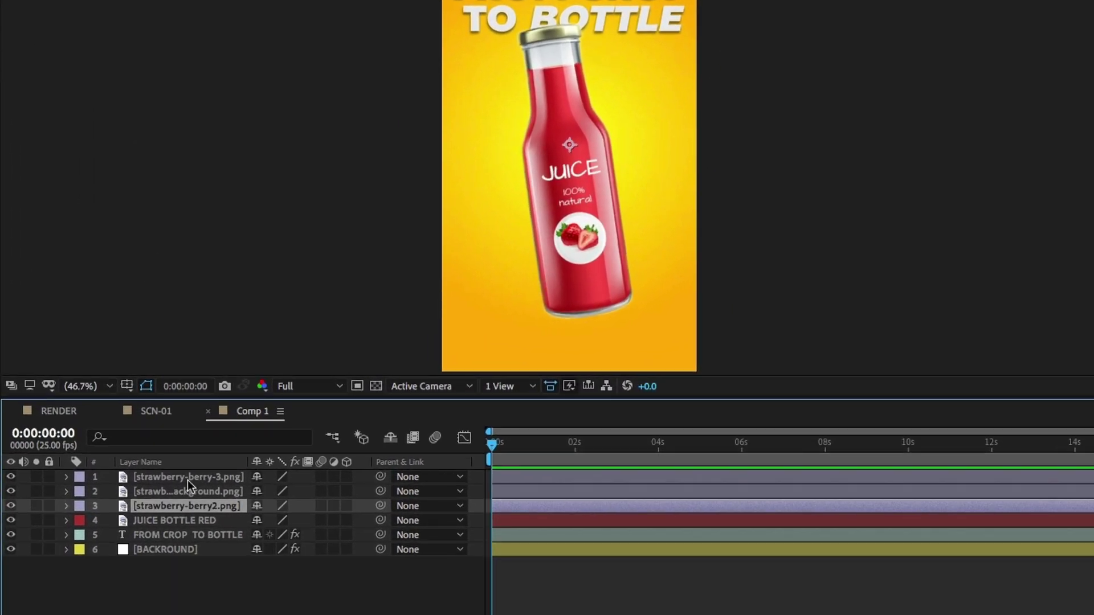
# - Set Scale to 7% on strawberry layers 1–3, then deselect them
pyautogui.keyDown('shift'); pyautogui.click(188, 480); pyautogui.keyUp('shift')
pyautogui.press('s')
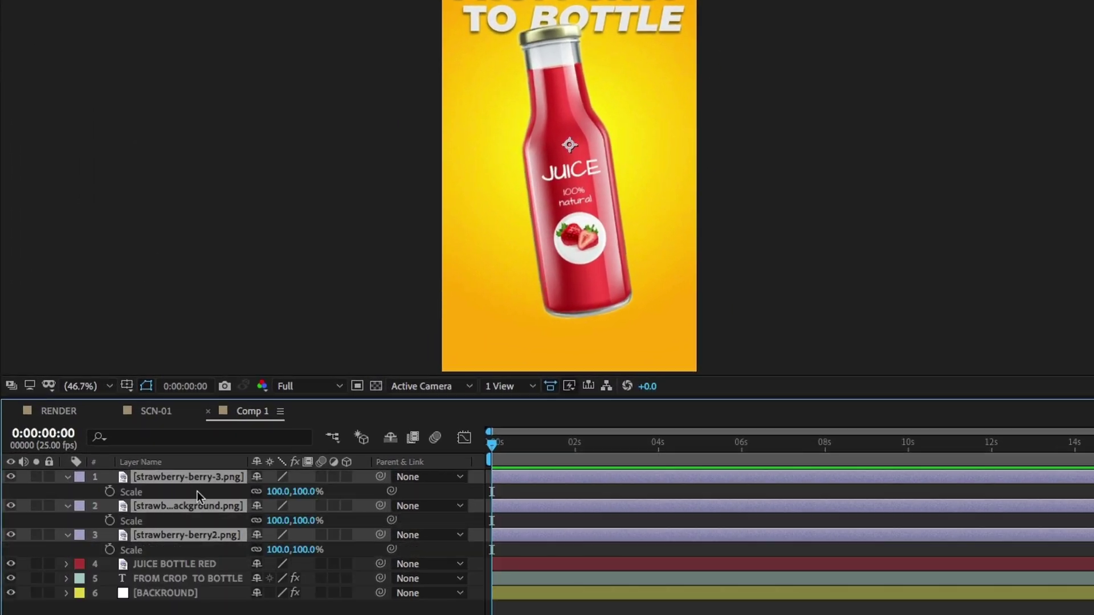
pyautogui.click(307, 550)
pyautogui.write('7')
pyautogui.press('Return')
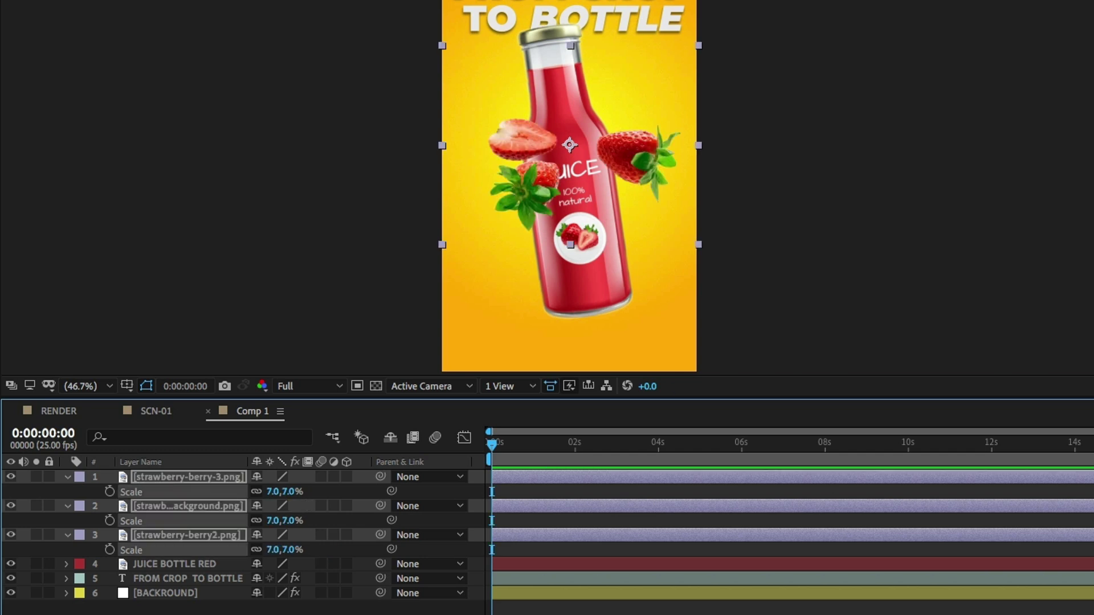
pyautogui.press('F2')
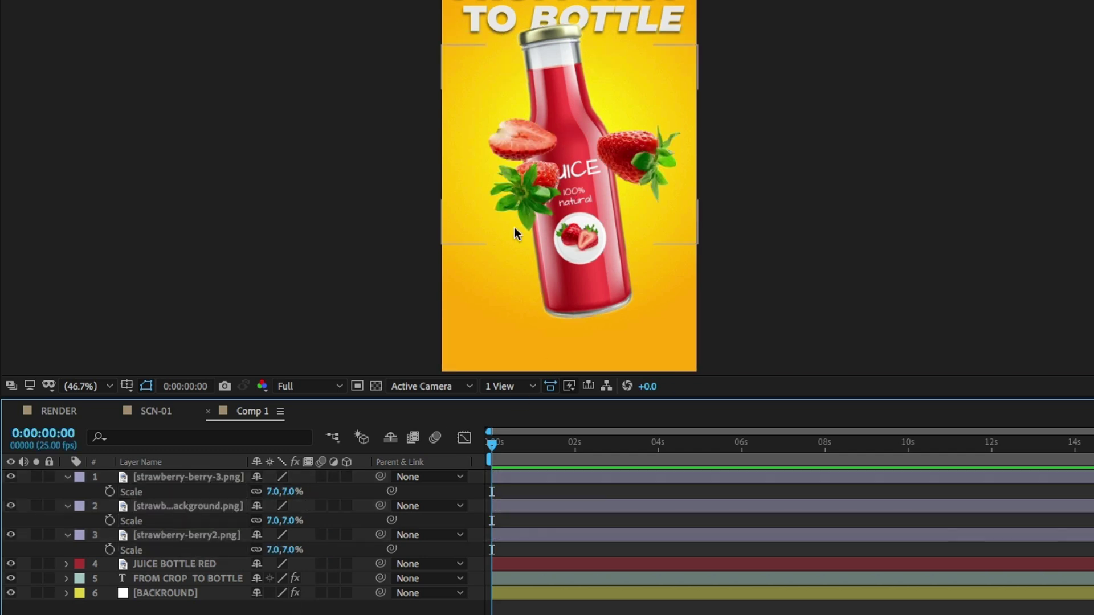
# - Inspect strawberry-berry-3, return to Comp 1, and nudge the first strawberry left
pyautogui.doubleClick(182, 478)
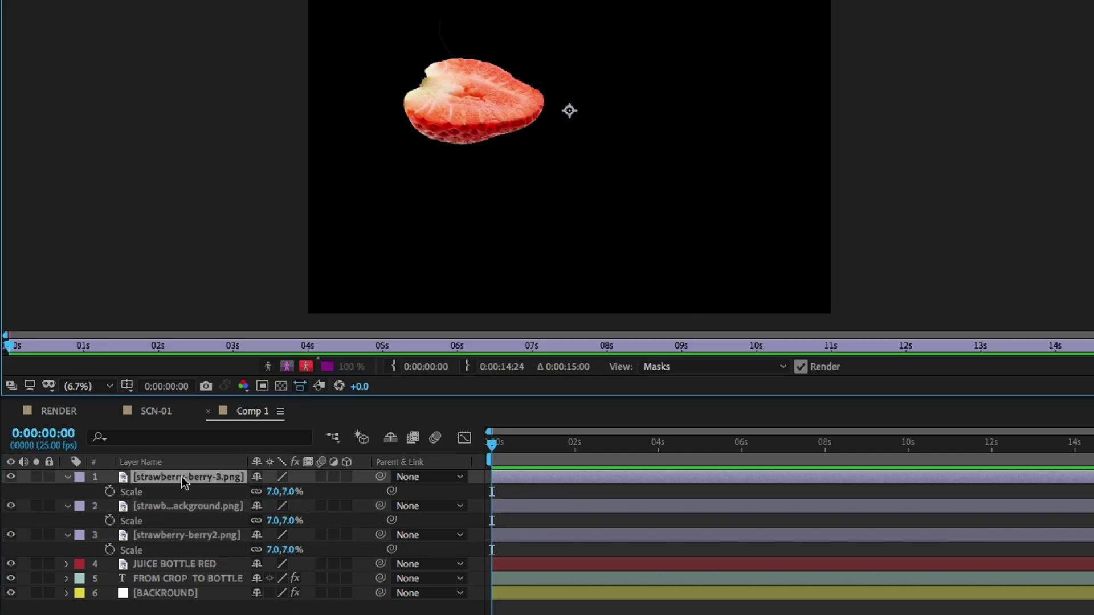
pyautogui.click(156, 411)
pyautogui.click(251, 411)
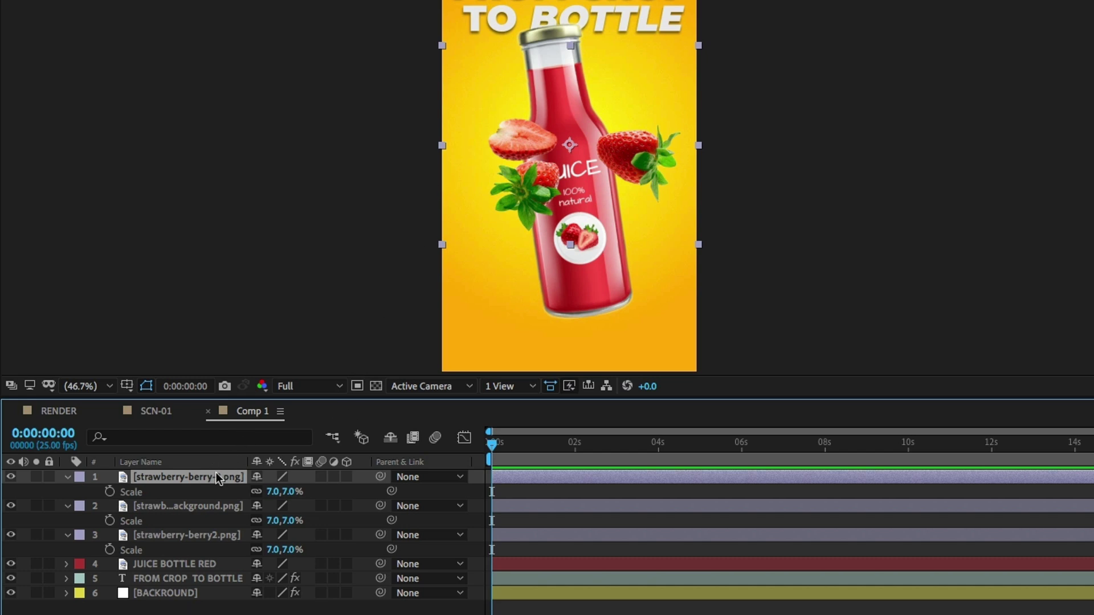
pyautogui.press('Left')
pyautogui.press('Left')
pyautogui.press('Left')
pyautogui.press('Left')
pyautogui.press('Left')
pyautogui.press('Left')
pyautogui.press('Left')
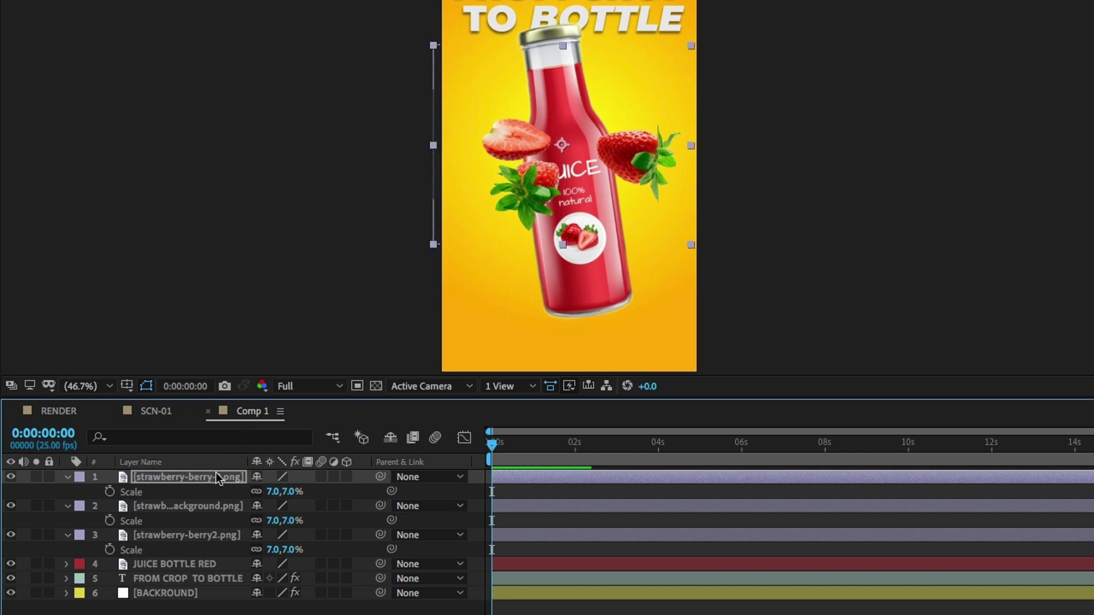
pyautogui.press('Left')
pyautogui.press('Left')
pyautogui.press('Left')
pyautogui.press('Left')
pyautogui.press('Left')
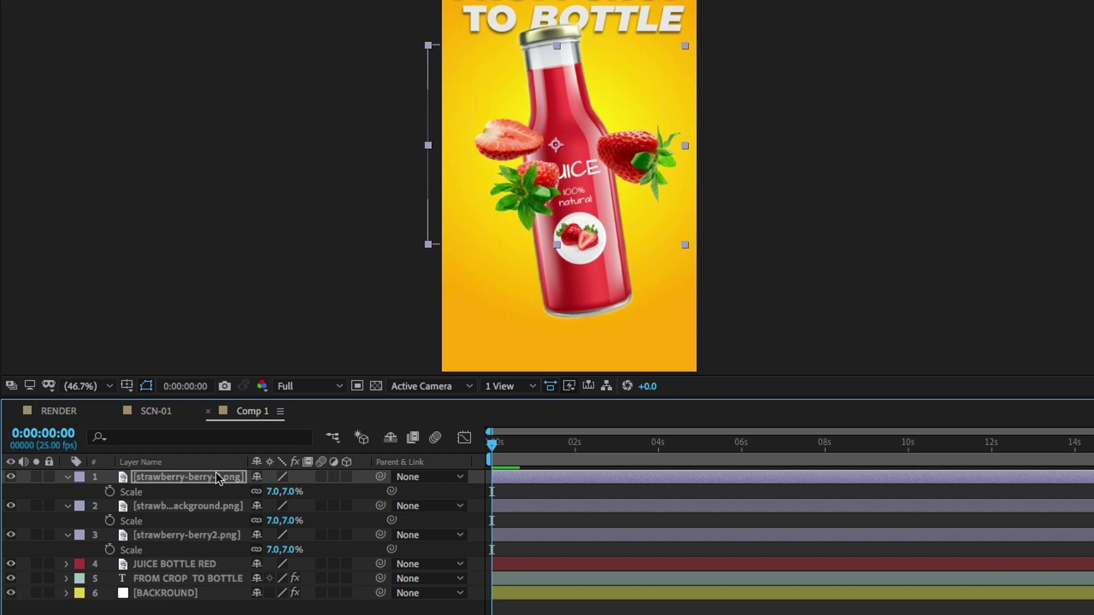
# - Move the leafy second strawberry left and down
pyautogui.click(204, 507)
pyautogui.hotkey('shift', 'Left')
pyautogui.hotkey('shift', 'Left')
pyautogui.hotkey('shift', 'Left')
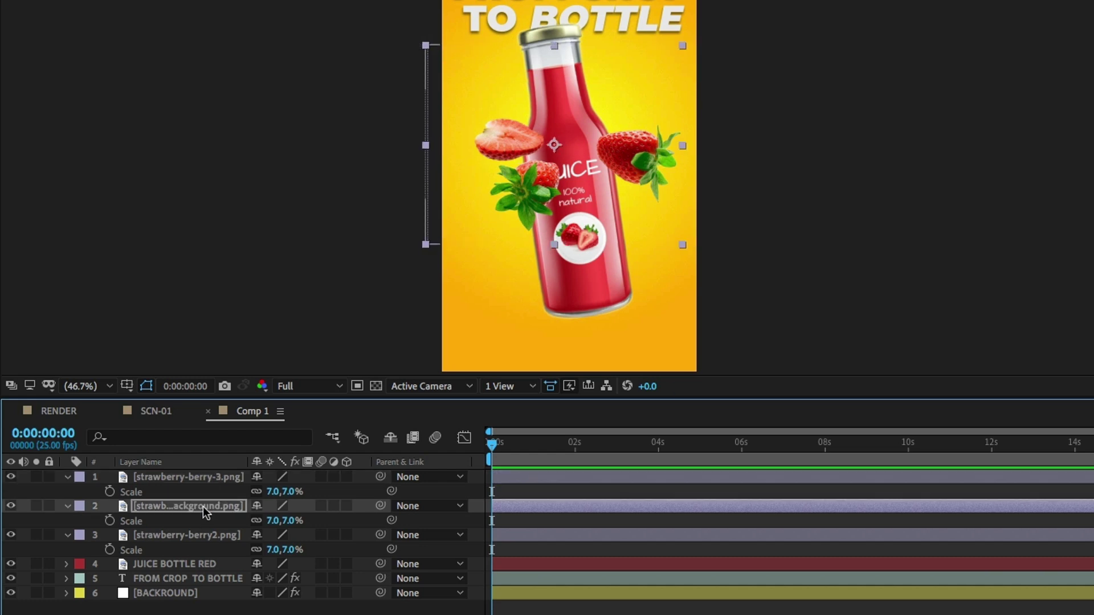
pyautogui.hotkey('shift', 'Left')
pyautogui.hotkey('shift', 'Left')
pyautogui.hotkey('shift', 'Down')
pyautogui.hotkey('shift', 'Down')
pyautogui.hotkey('shift', 'Down')
pyautogui.hotkey('shift', 'Down')
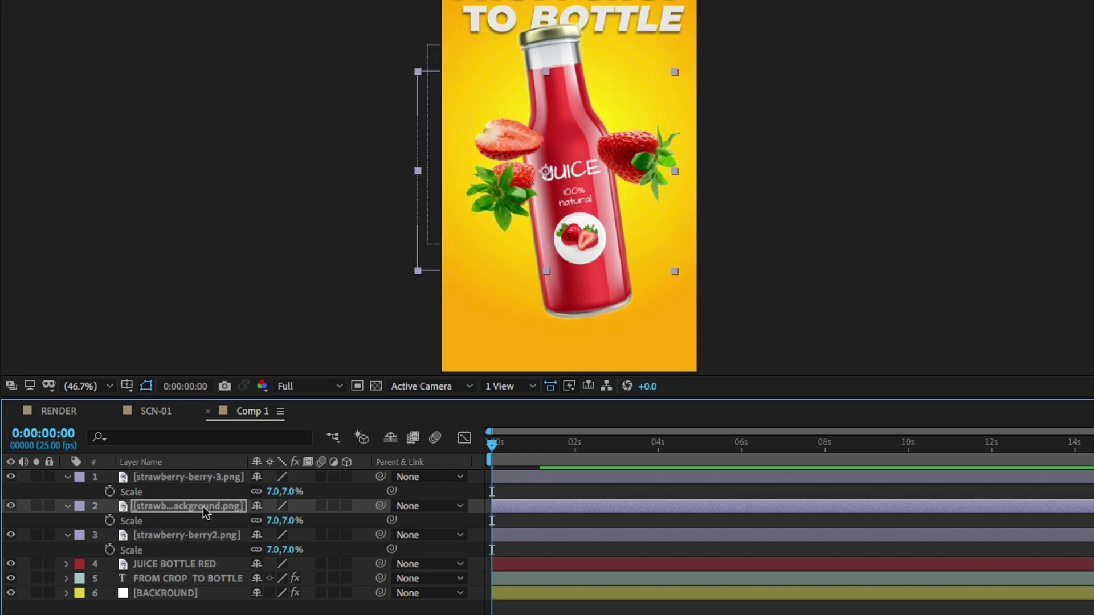
pyautogui.hotkey('shift', 'Down')
pyautogui.hotkey('shift', 'Down')
pyautogui.hotkey('shift', 'Down')
pyautogui.hotkey('shift', 'Down')
pyautogui.hotkey('shift', 'Down')
pyautogui.hotkey('shift', 'Down')
pyautogui.hotkey('shift', 'Down')
pyautogui.hotkey('shift', 'Down')
pyautogui.hotkey('shift', 'Down')
pyautogui.hotkey('shift', 'Down')
pyautogui.hotkey('shift', 'Down')
pyautogui.hotkey('shift', 'Down')
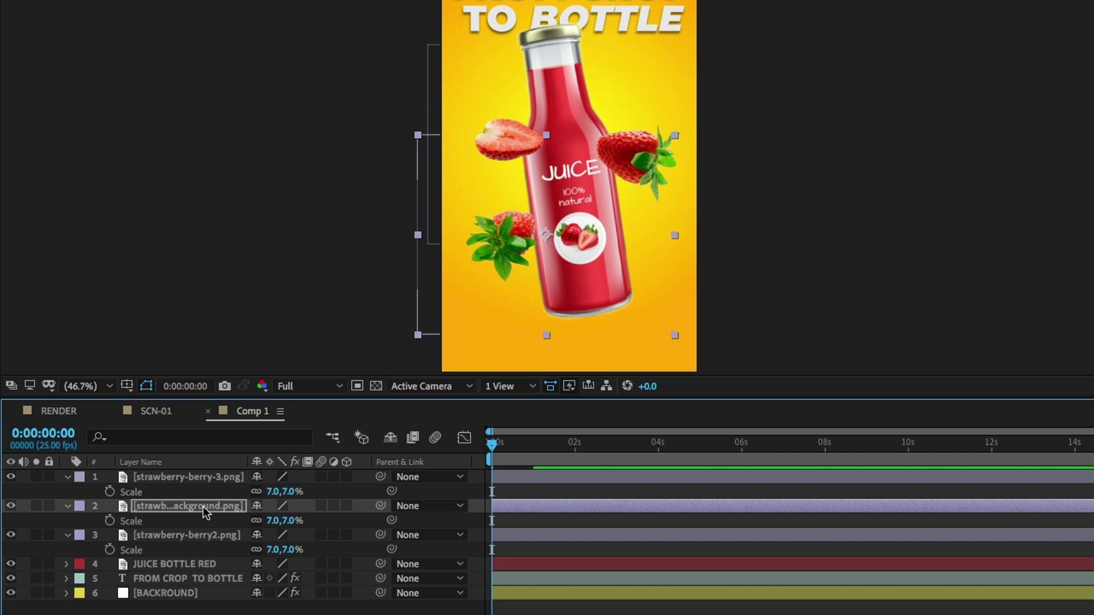
pyautogui.hotkey('shift', 'Down')
pyautogui.hotkey('shift', 'Down')
pyautogui.hotkey('shift', 'Down')
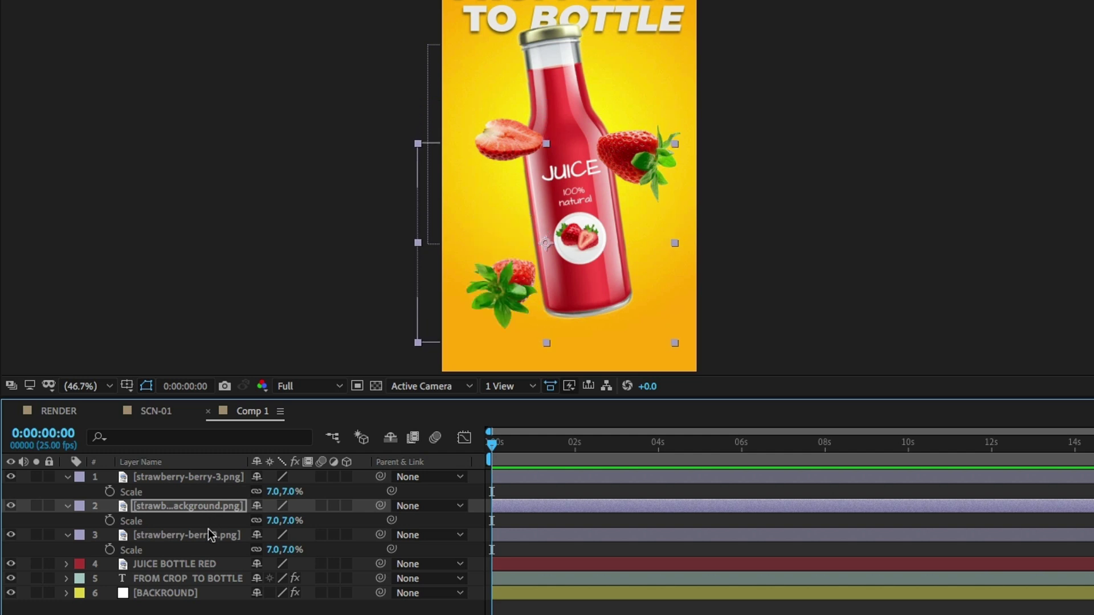
# - Move the third strawberry right and down
pyautogui.click(211, 538)
pyautogui.hotkey('shift', 'Right')
pyautogui.hotkey('shift', 'Right')
pyautogui.hotkey('shift', 'Right')
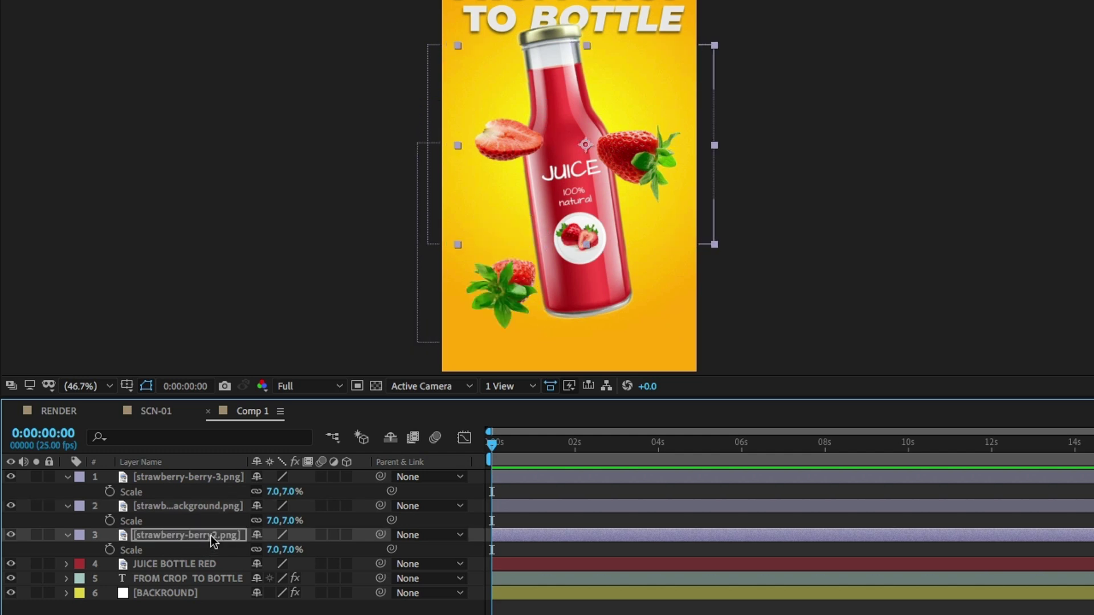
pyautogui.hotkey('shift', 'Right')
pyautogui.hotkey('shift', 'Right')
pyautogui.hotkey('shift', 'Down')
pyautogui.hotkey('shift', 'Down')
pyautogui.hotkey('shift', 'Down')
pyautogui.hotkey('shift', 'Down')
pyautogui.hotkey('shift', 'Down')
pyautogui.hotkey('shift', 'Down')
pyautogui.hotkey('shift', 'Down')
pyautogui.hotkey('shift', 'Down')
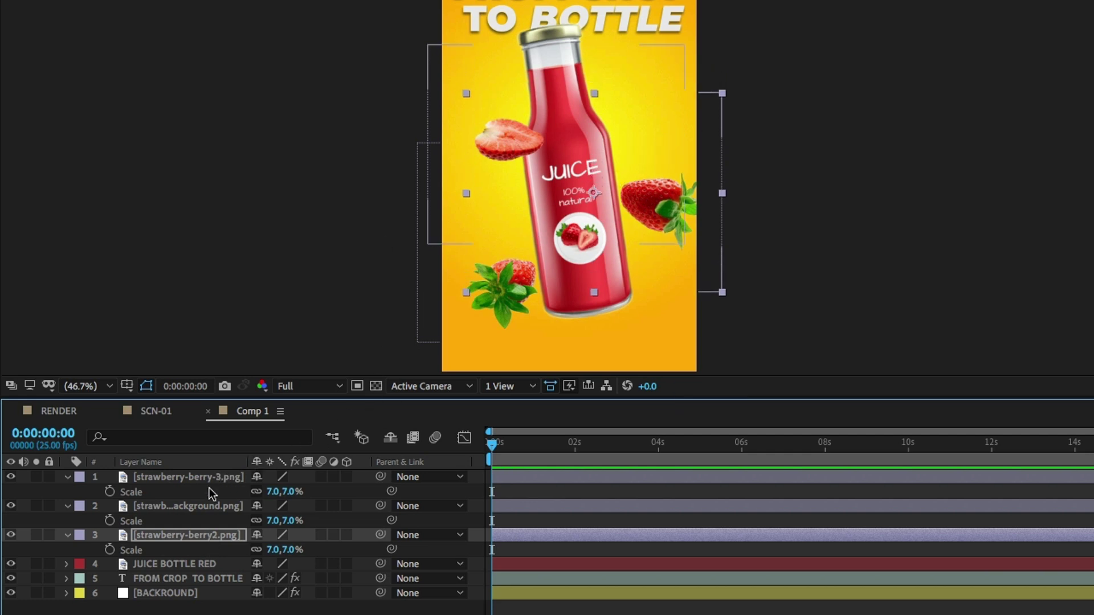
# - Collapse the layer properties and save the project
pyautogui.hotkey('ctrl', 'a')
pyautogui.press('u')
pyautogui.click(204, 580)
pyautogui.hotkey('ctrl', 's')
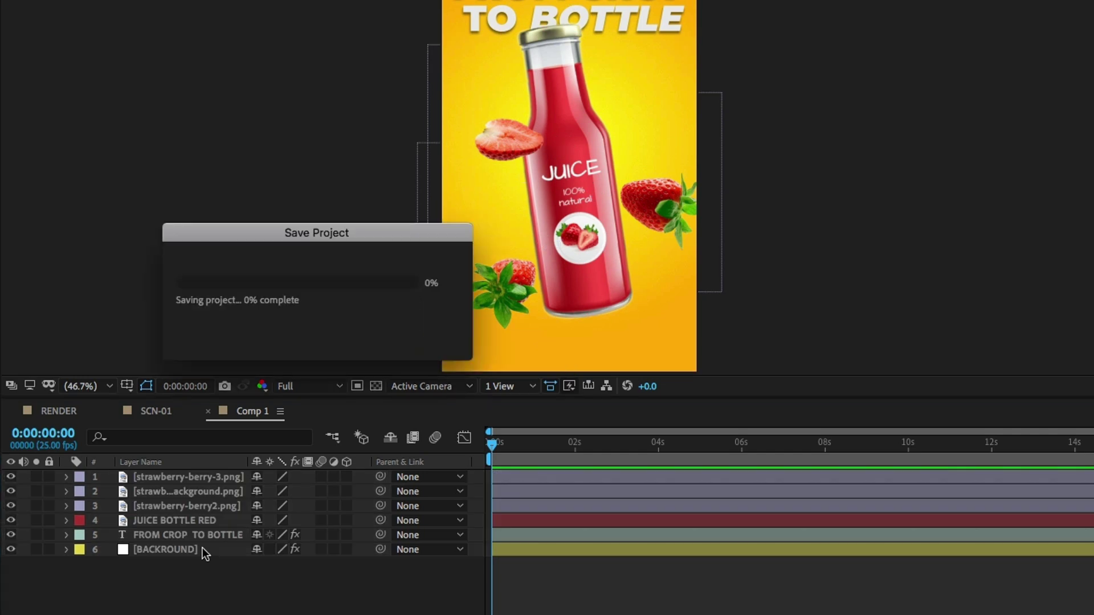
pyautogui.click(209, 506)
# - Apply the Green label to strawberry layers 1–3 and reselect them
pyautogui.keyDown('shift'); pyautogui.click(214, 479); pyautogui.keyUp('shift')
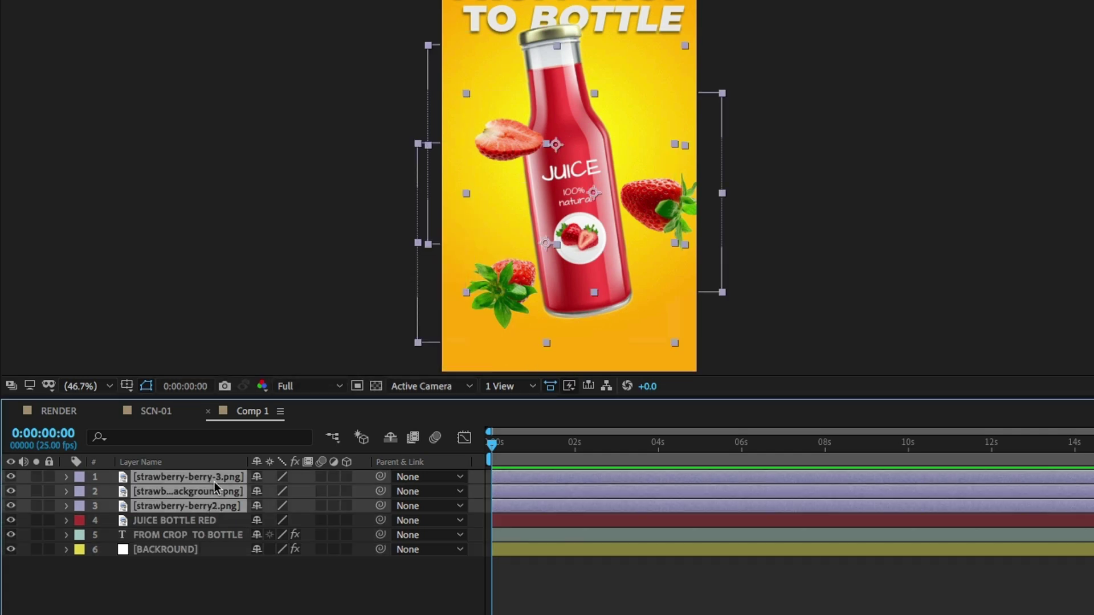
pyautogui.click(80, 484)
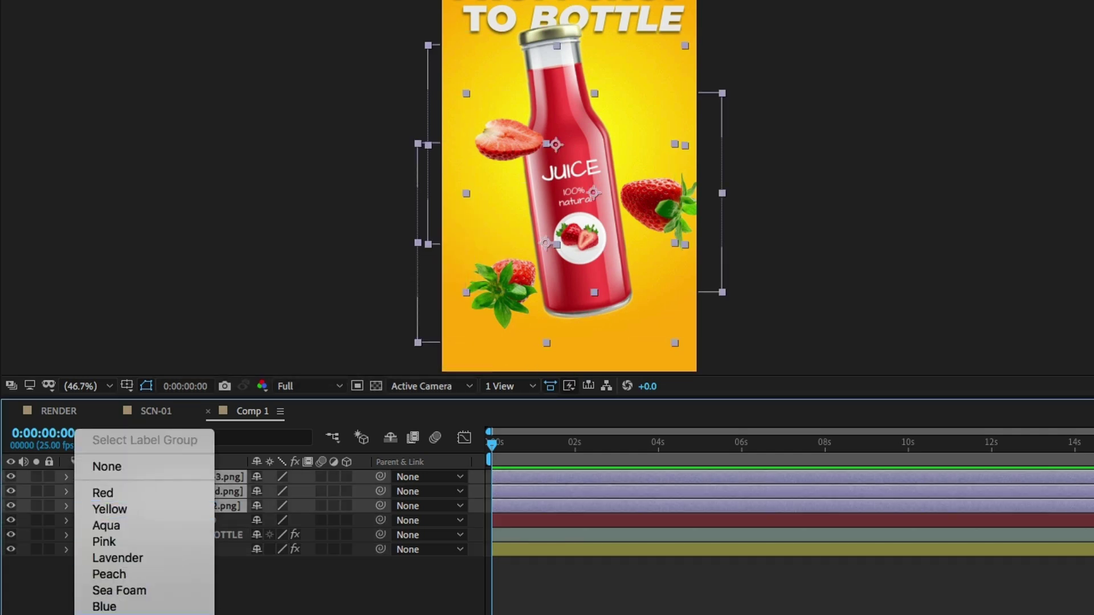
pyautogui.click(106, 614)
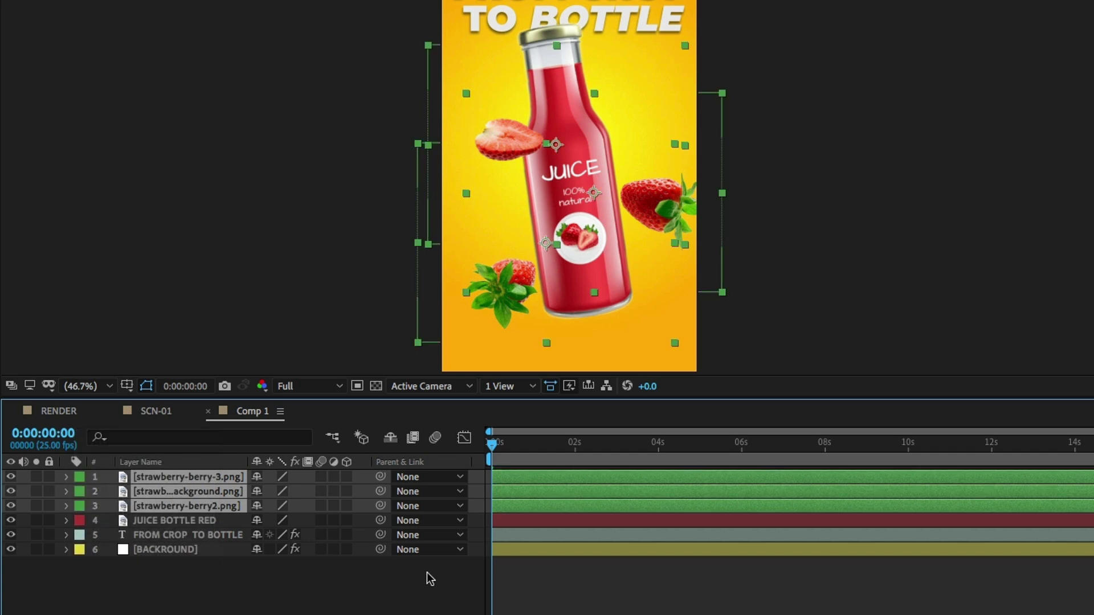
pyautogui.click(407, 598)
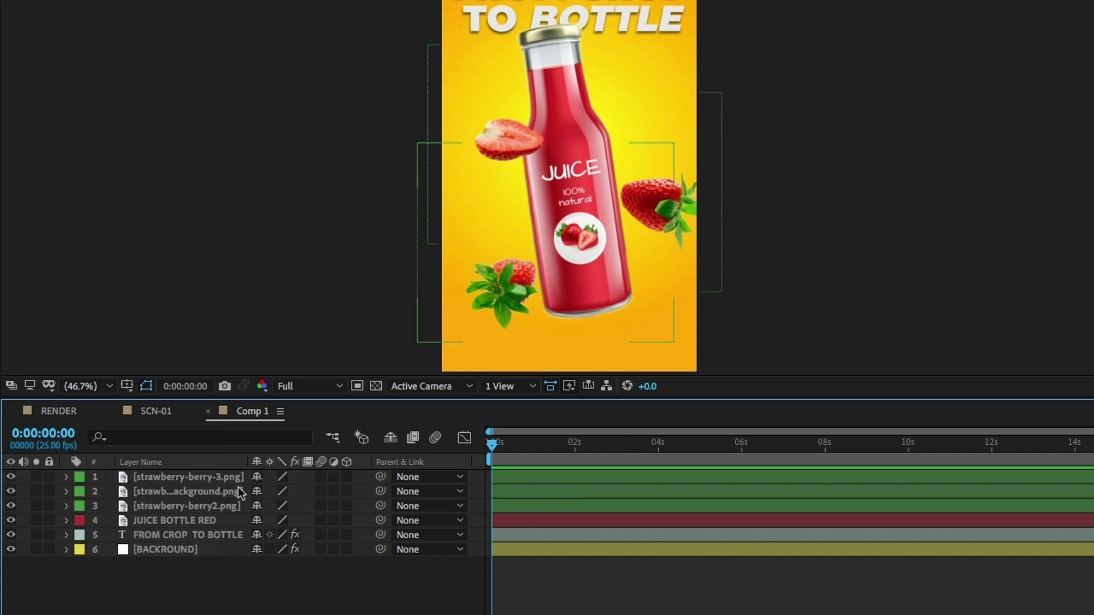
pyautogui.click(216, 485)
pyautogui.click(214, 507)
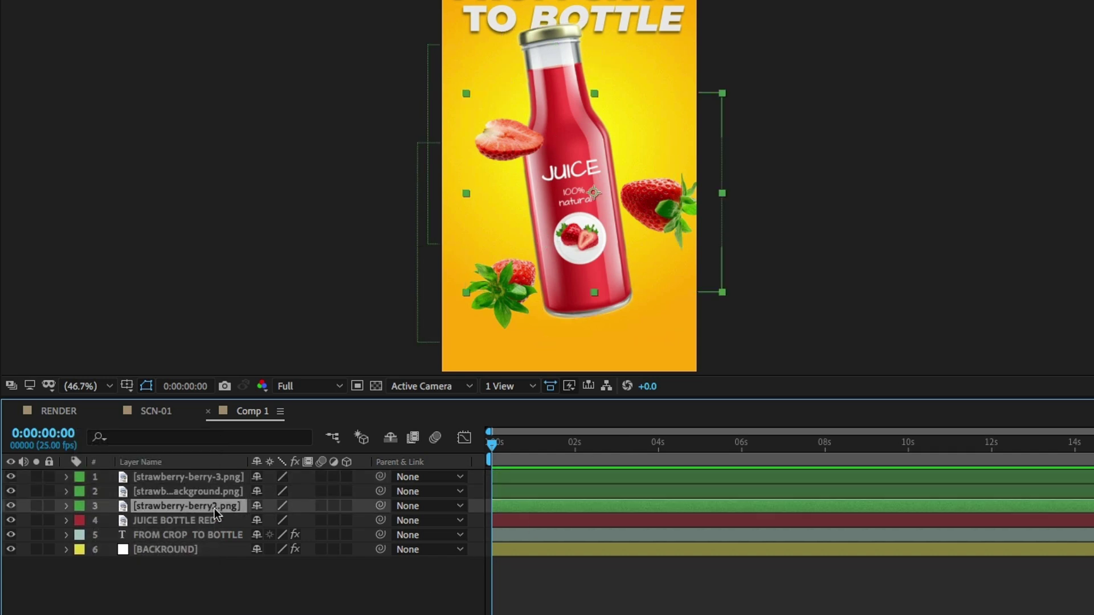
pyautogui.keyDown('ctrl'); pyautogui.click(216, 479); pyautogui.keyUp('ctrl')
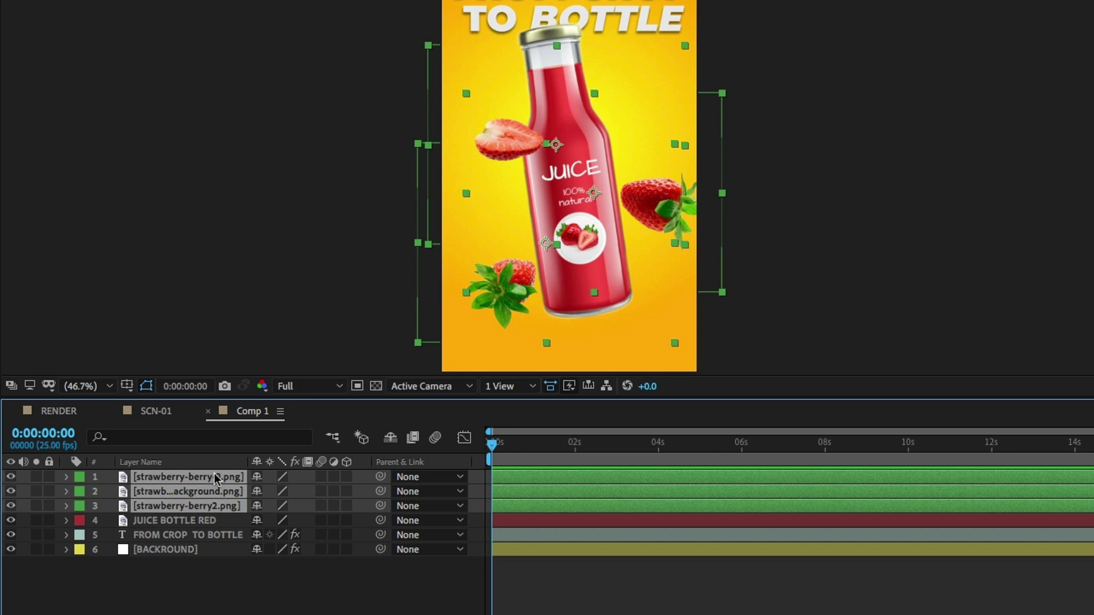
# - Make the strawberries 3D and keyframe Scale from 73% at frame zero down to 7%
pyautogui.click(346, 477)
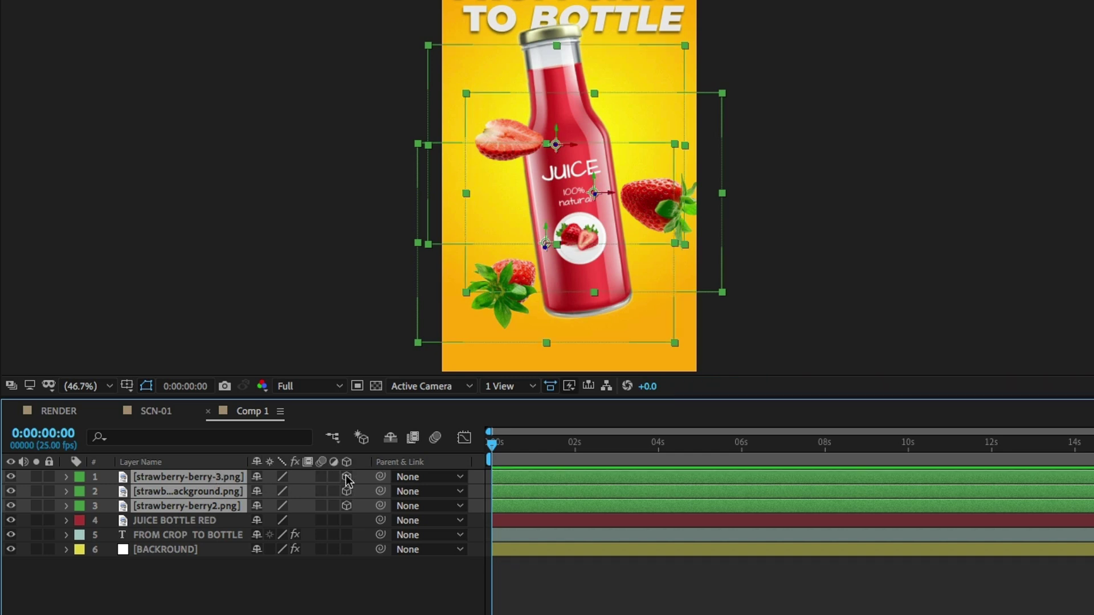
pyautogui.press('s')
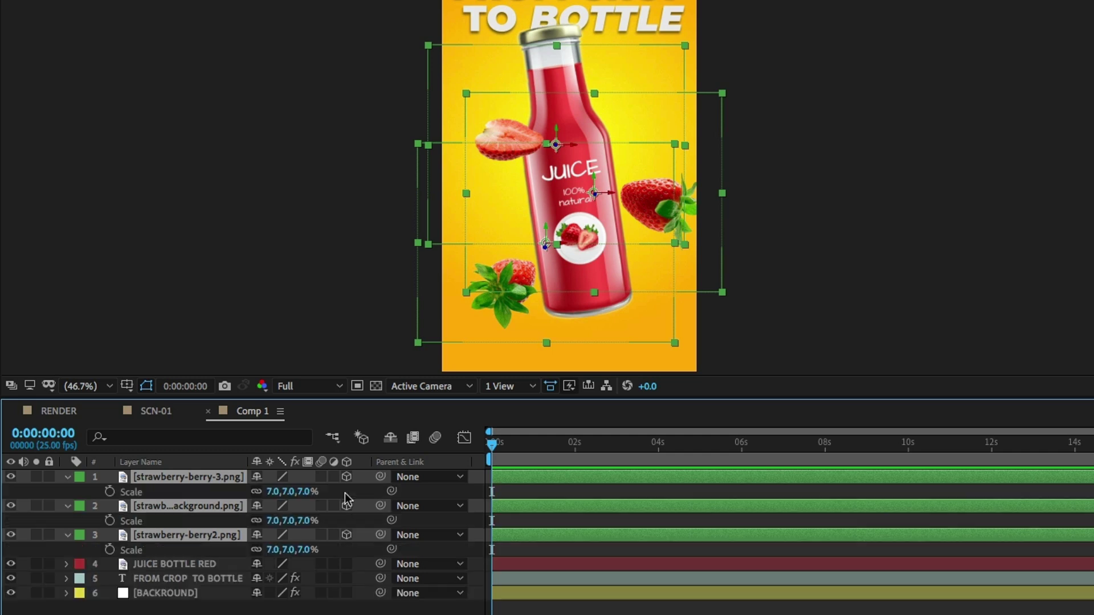
pyautogui.click(109, 491)
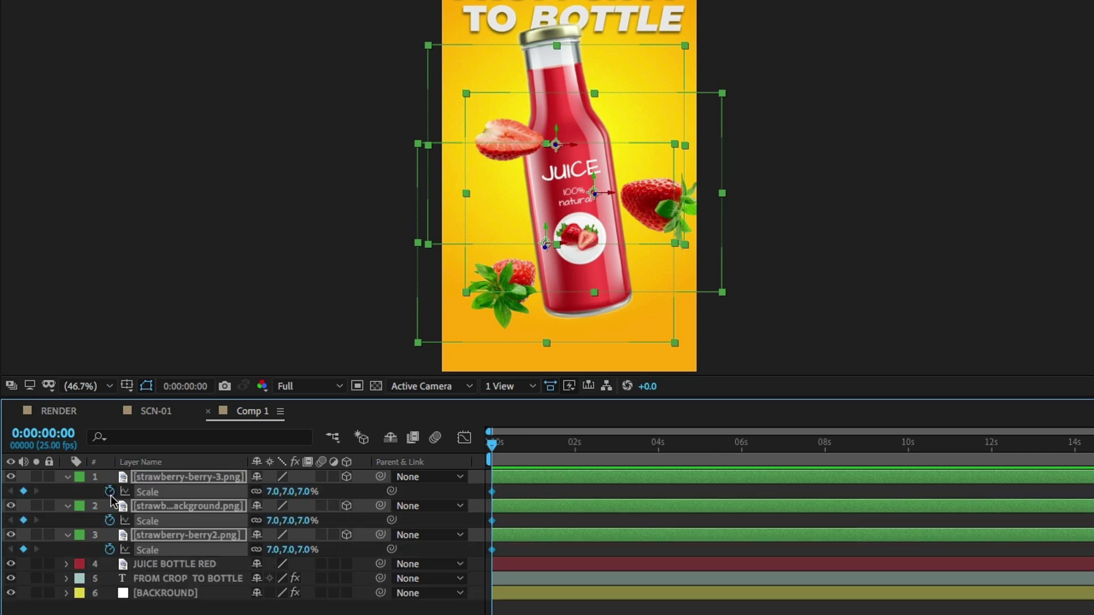
pyautogui.moveTo(493, 495); pyautogui.dragTo(517, 502)
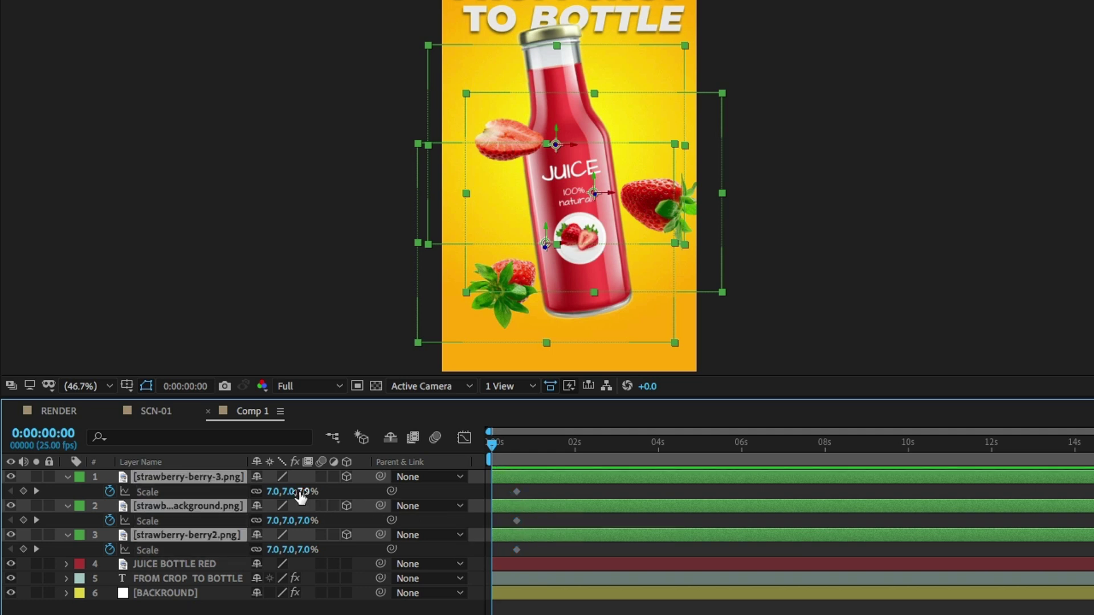
pyautogui.moveTo(315, 493)
pyautogui.mouseDown()
pyautogui.moveTo(293, 492)
pyautogui.moveTo(352, 491)
pyautogui.mouseUp()
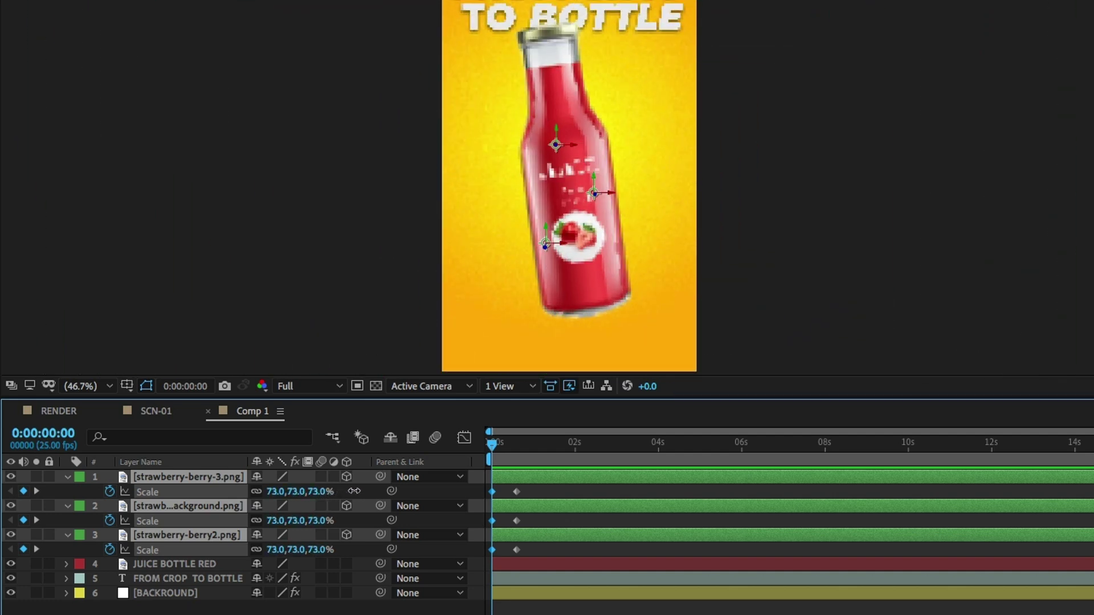
# - Turn on Collapse Transformations and show the later scale keyframes in the speed graph
pyautogui.click(321, 477)
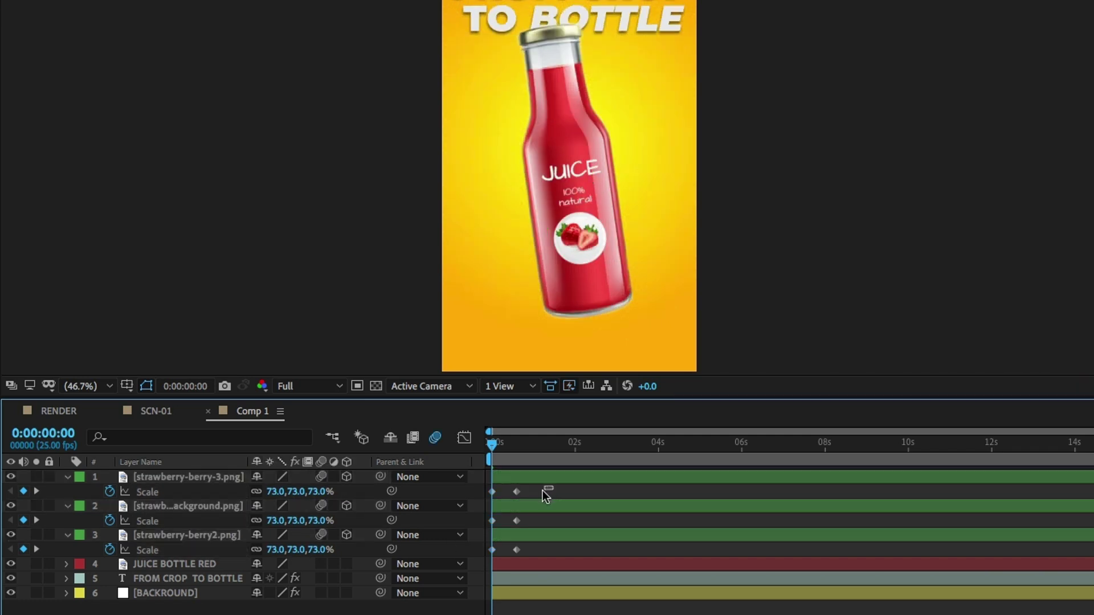
pyautogui.moveTo(547, 483); pyautogui.dragTo(487, 556)
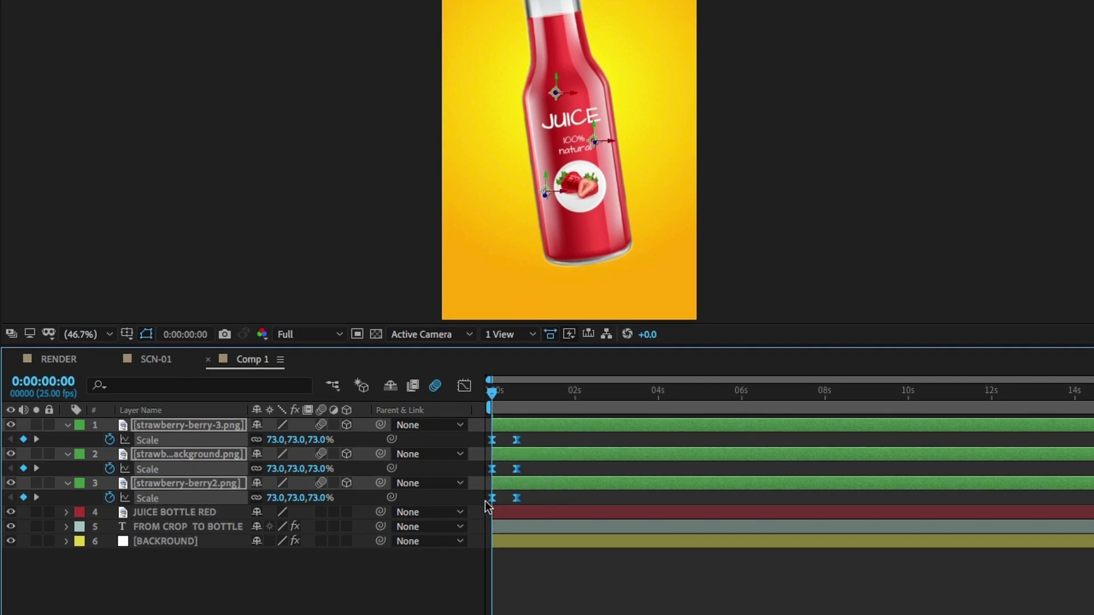
pyautogui.click(465, 387)
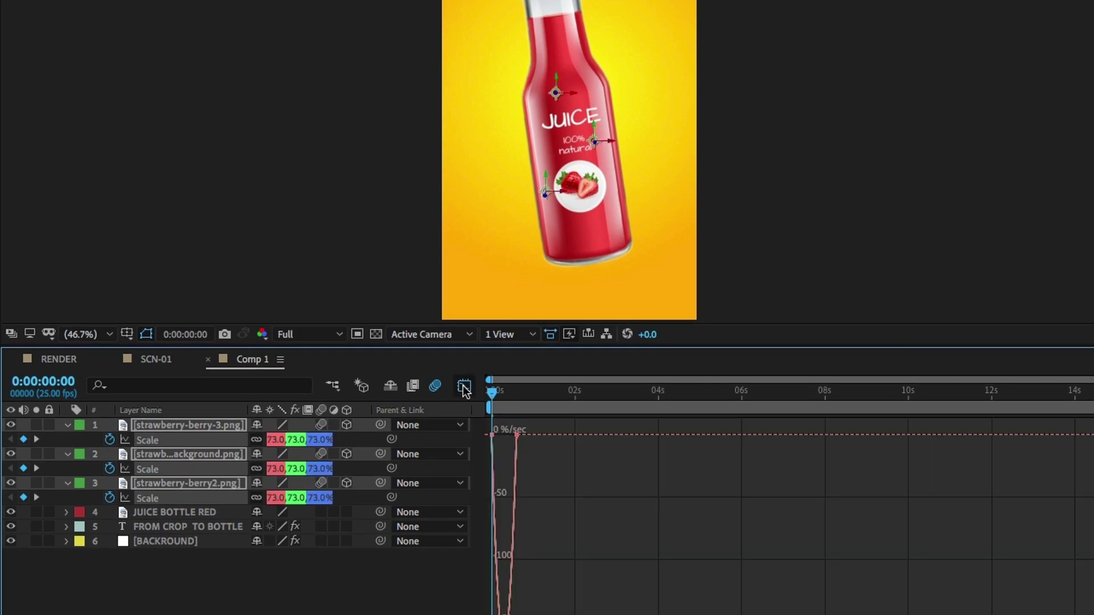
pyautogui.rightClick(664, 490)
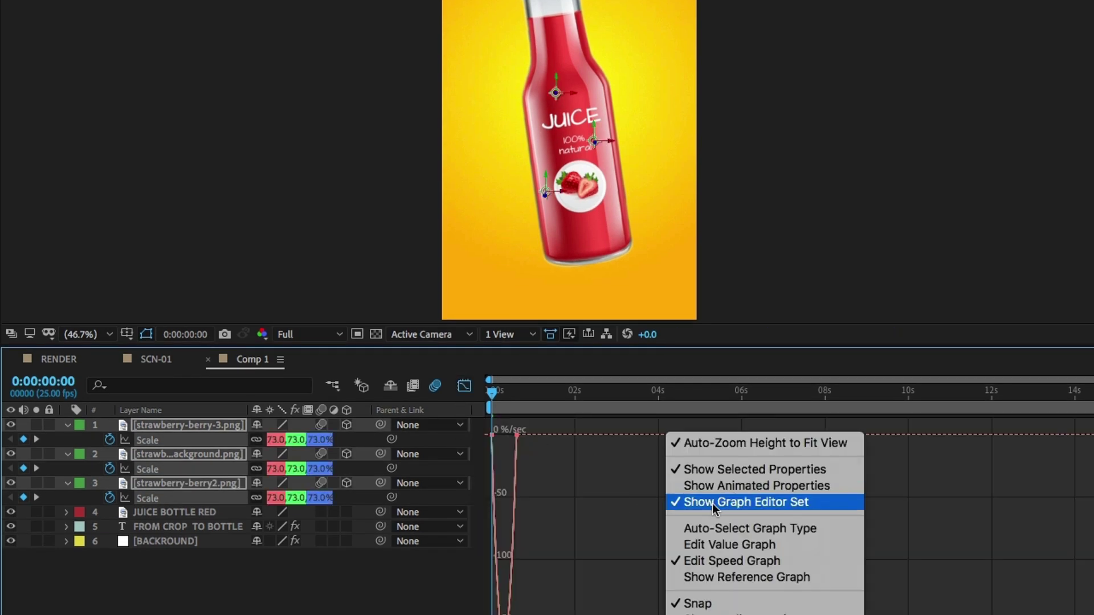
pyautogui.click(694, 561)
# - Enlarge the timeline and select the final scale keyframes for easing
pyautogui.click(552, 336)
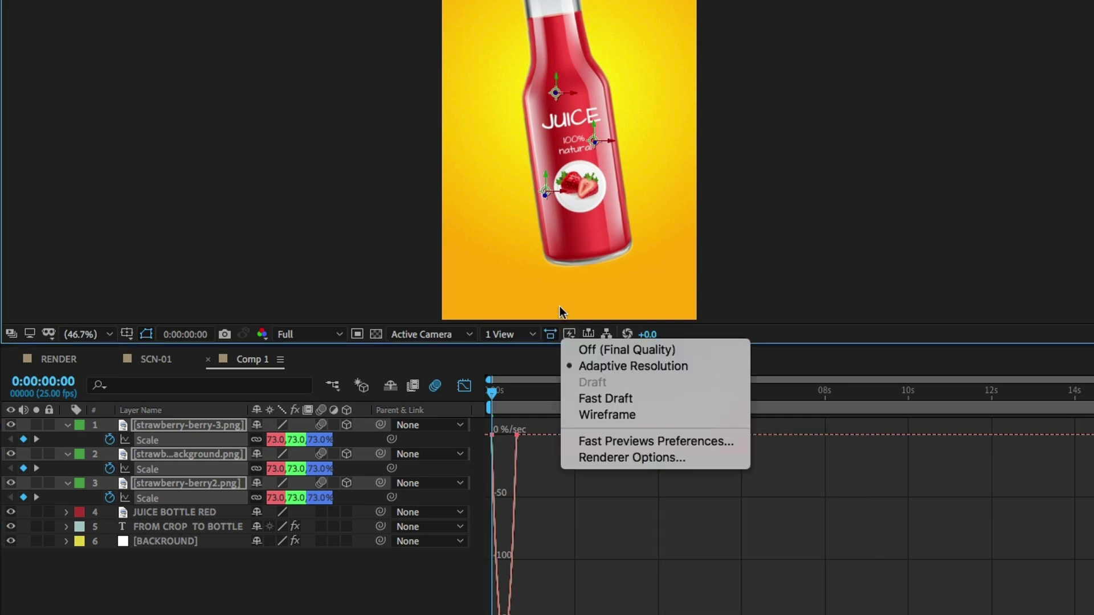
pyautogui.click(558, 249)
pyautogui.moveTo(676, 344); pyautogui.dragTo(690, 250)
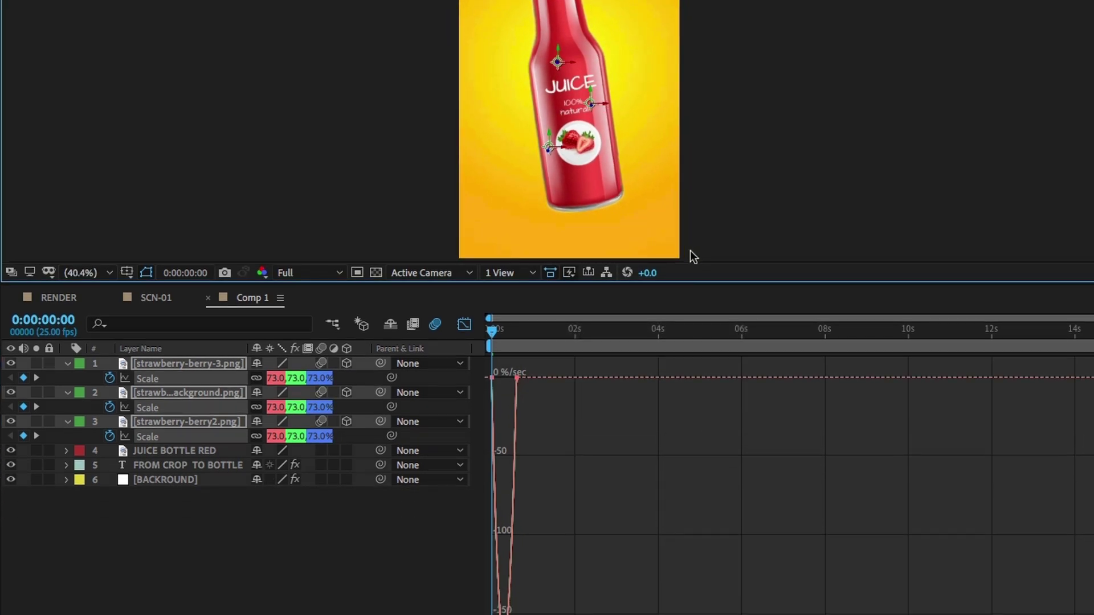
pyautogui.scroll(3, 556, 334)
pyautogui.scroll(3, 569, 348)
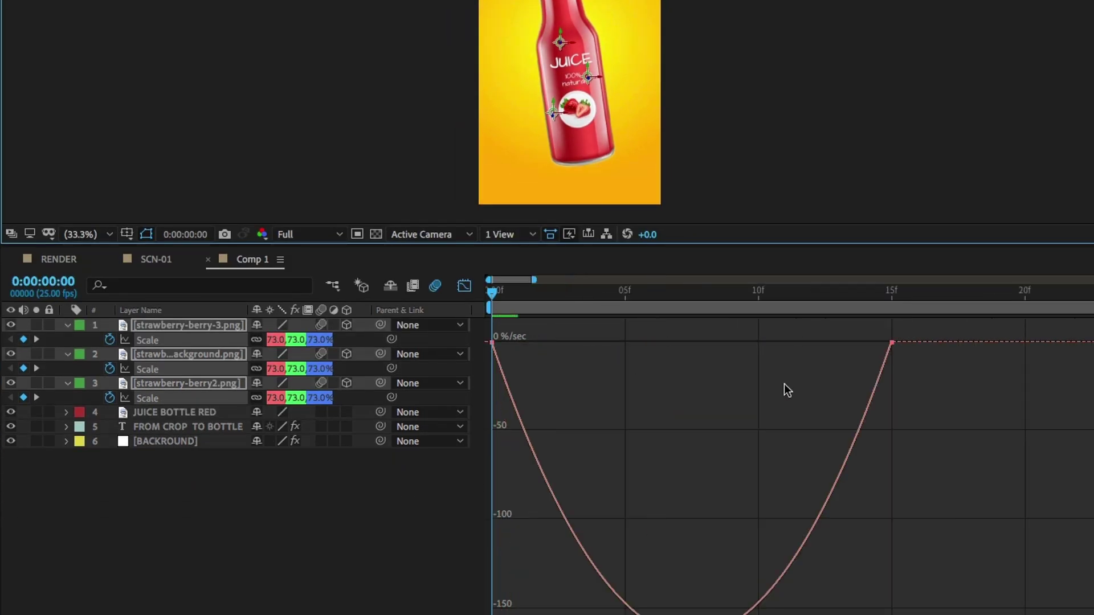
pyautogui.moveTo(913, 391)
pyautogui.mouseDown()
pyautogui.moveTo(845, 331)
pyautogui.moveTo(652, 353)
pyautogui.moveTo(676, 353)
pyautogui.mouseUp()
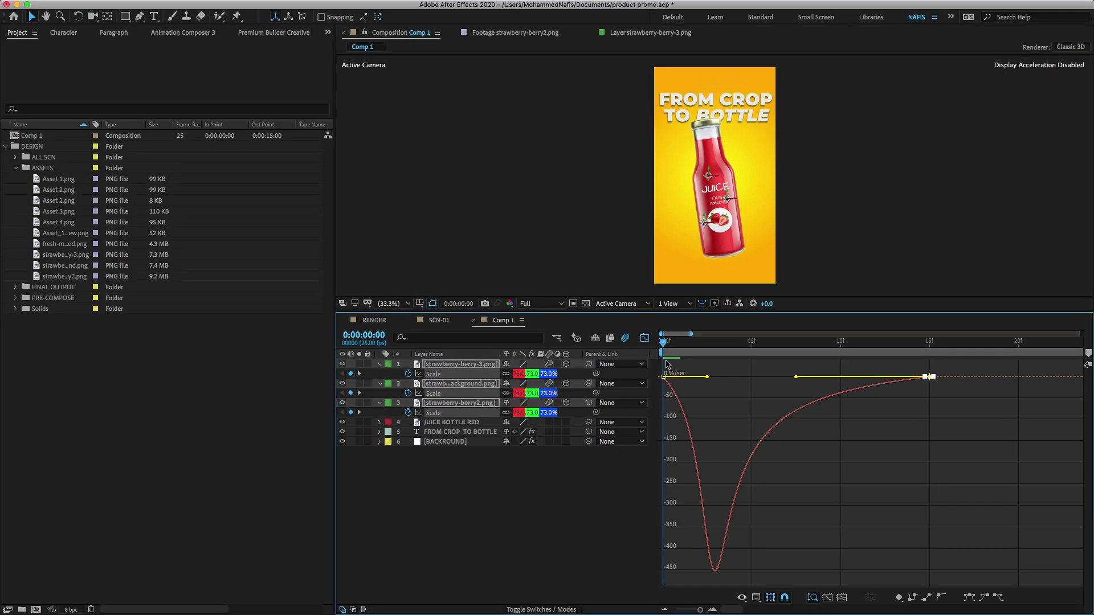
pyautogui.click(644, 339)
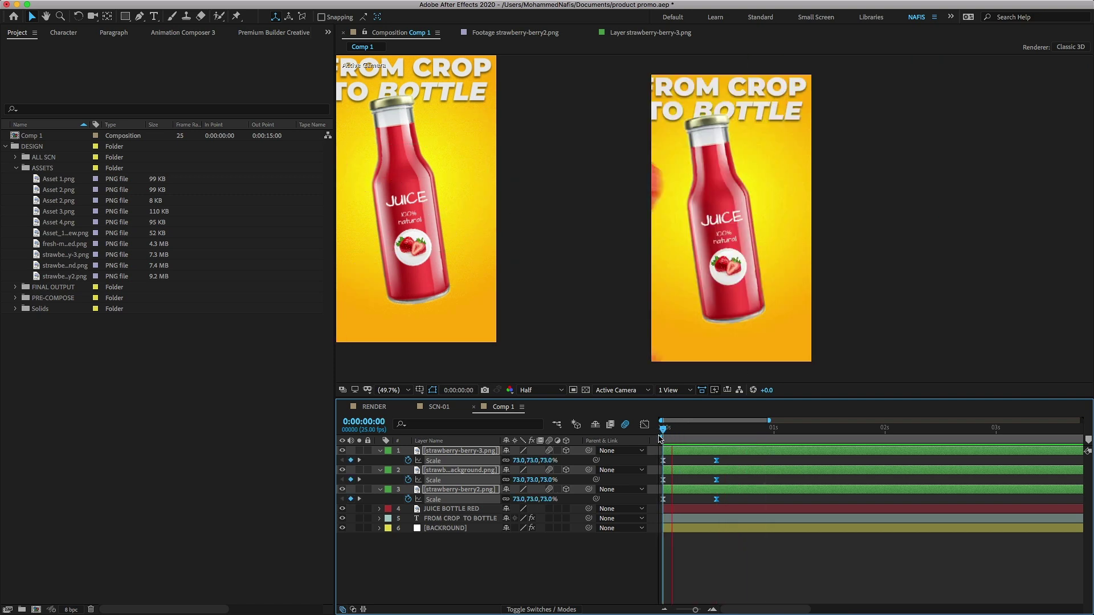
pyautogui.moveTo(683, 428); pyautogui.dragTo(739, 428)
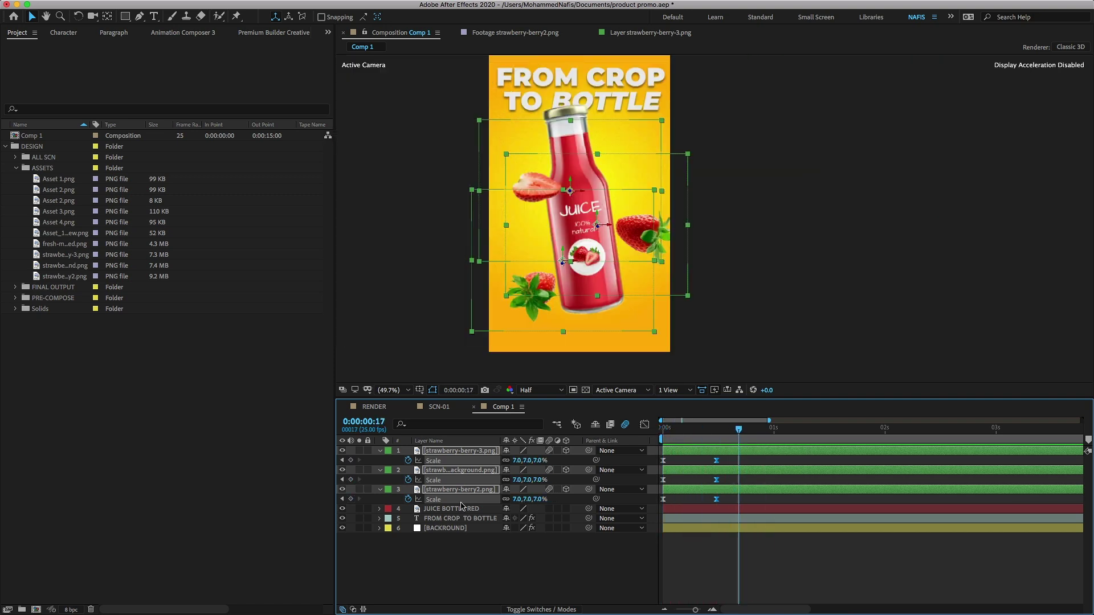
pyautogui.click(464, 513)
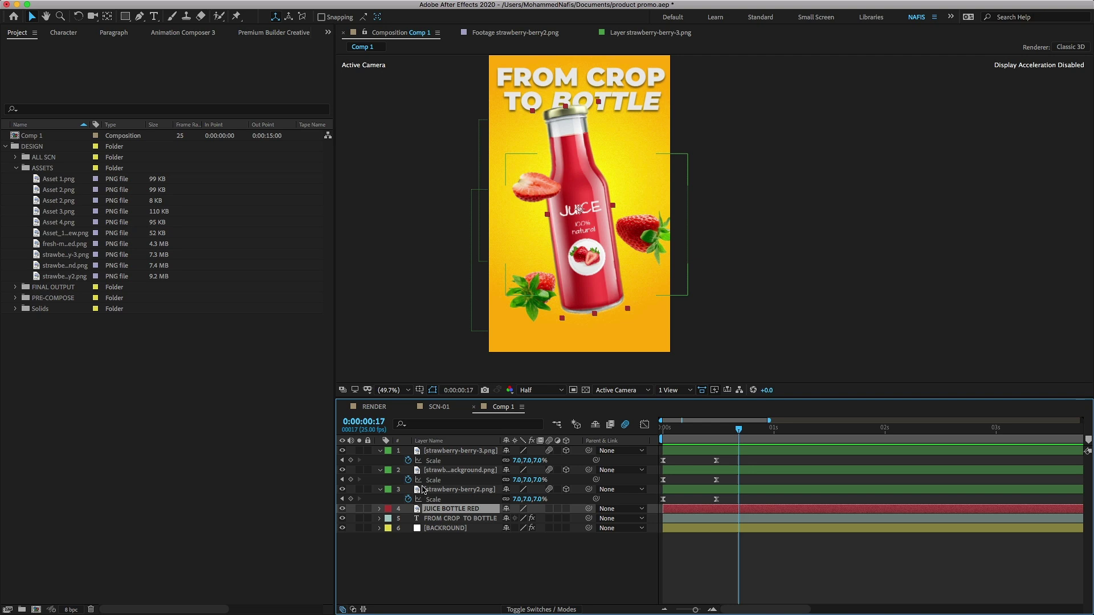
# - Keyframe JUICE BOTTLE RED's opacity from 0% at frame 0 to 100% at frame 4
pyautogui.hotkey('ctrl', 'a')
pyautogui.press('a')
pyautogui.press('a')
pyautogui.press('a')
pyautogui.press('a')
pyautogui.click(447, 539)
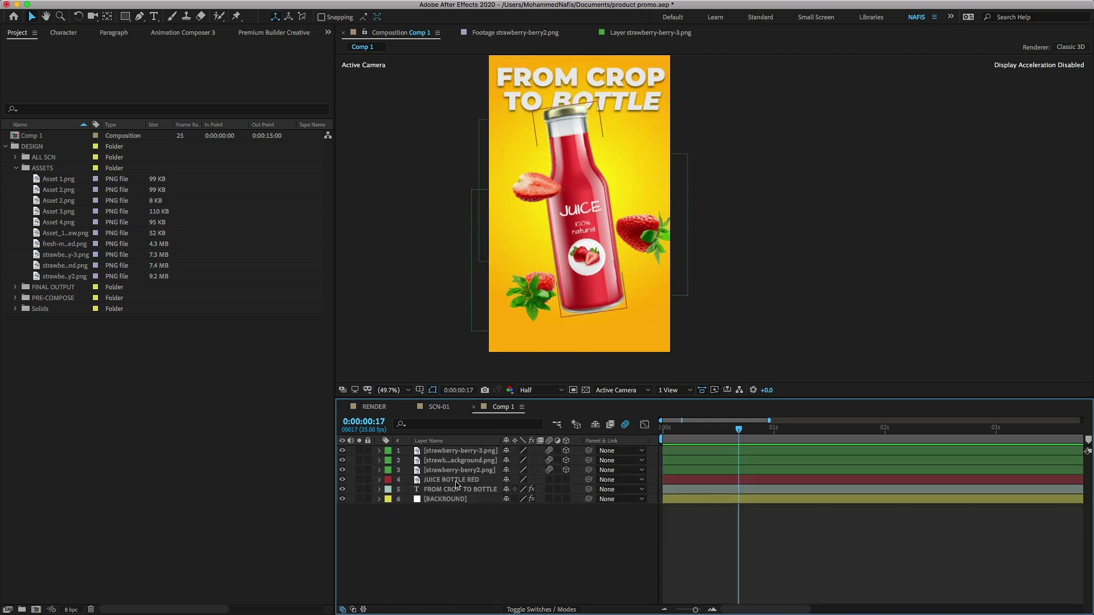
pyautogui.click(457, 481)
pyautogui.moveTo(739, 429); pyautogui.dragTo(662, 435)
pyautogui.press('t')
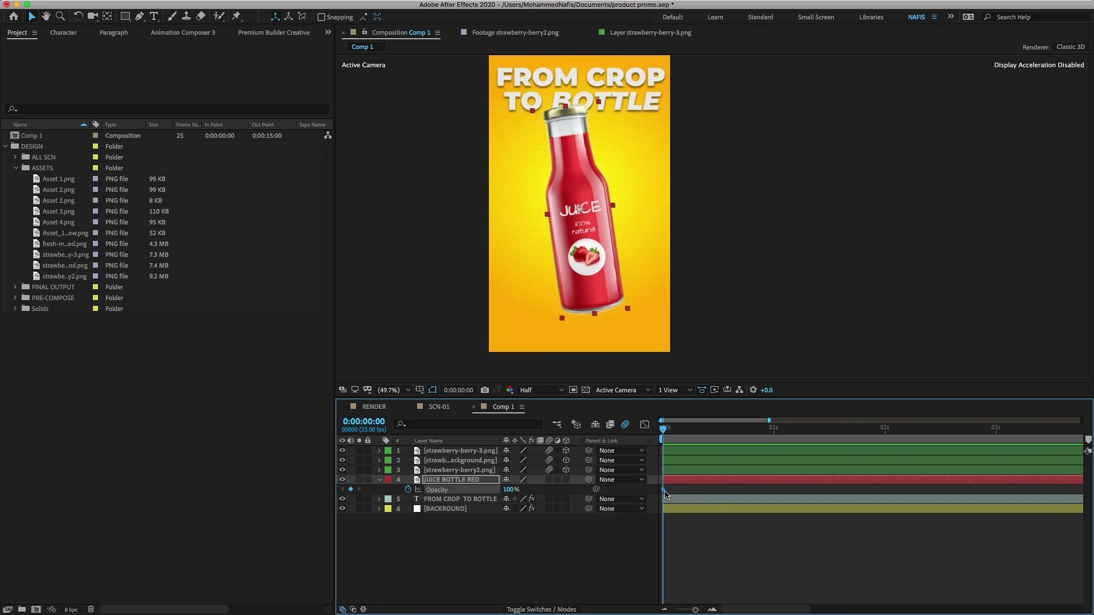
pyautogui.moveTo(665, 493); pyautogui.dragTo(681, 493)
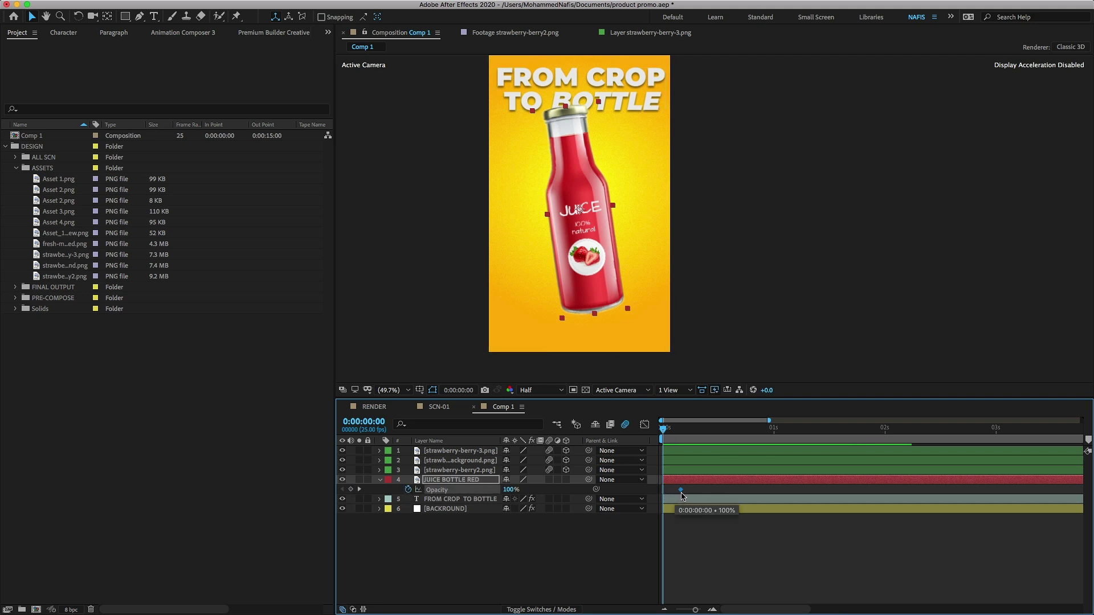
pyautogui.click(513, 494)
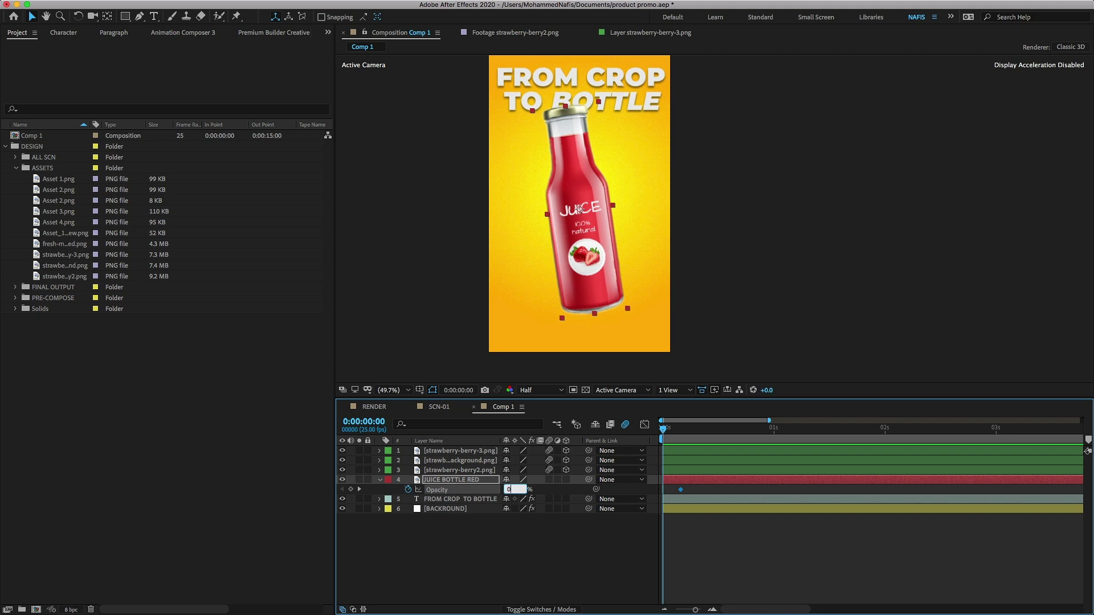
pyautogui.write('0')
pyautogui.press('Return')
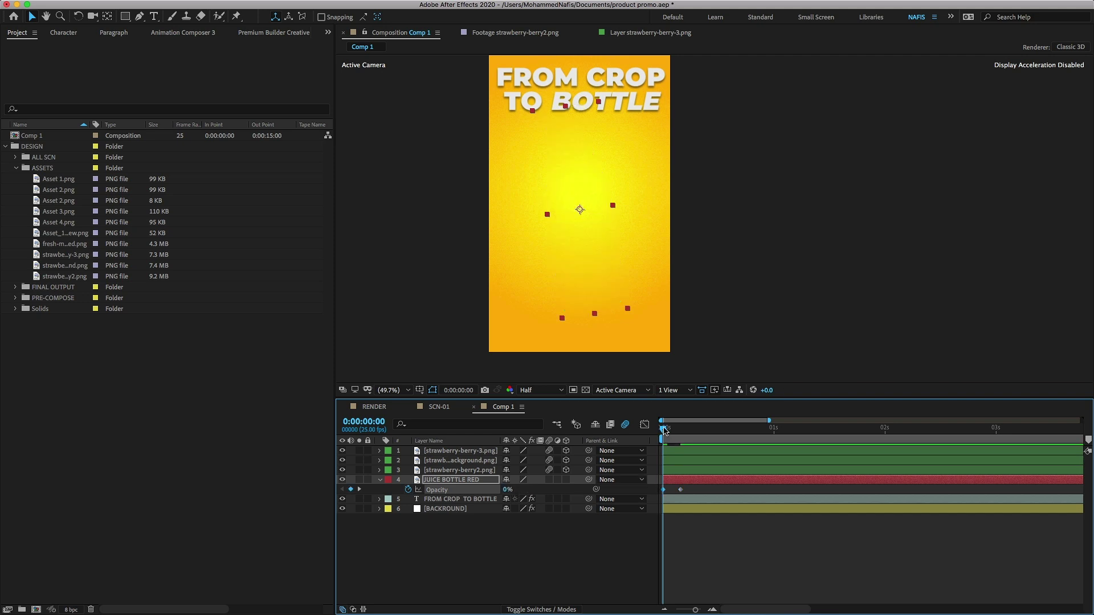
pyautogui.moveTo(664, 430); pyautogui.dragTo(680, 445)
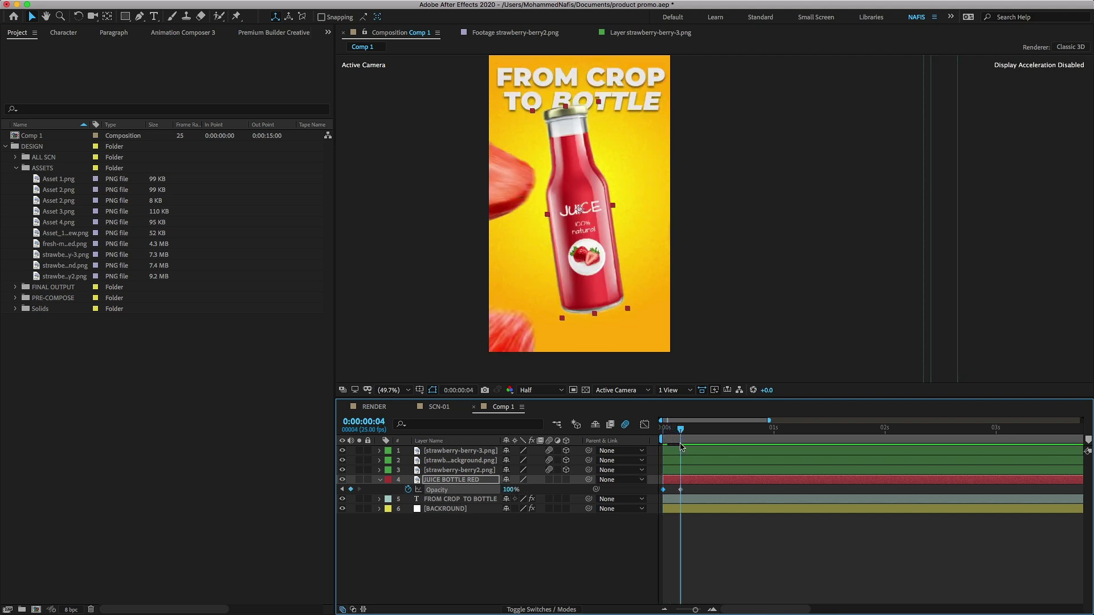
# - Apply Easy Ease (F9) to both opacity keyframes, then collapse all layer properties
pyautogui.click(689, 492)
pyautogui.click(681, 493)
pyautogui.moveTo(681, 493)
pyautogui.mouseDown()
pyautogui.moveTo(689, 490)
pyautogui.moveTo(656, 487)
pyautogui.mouseUp()
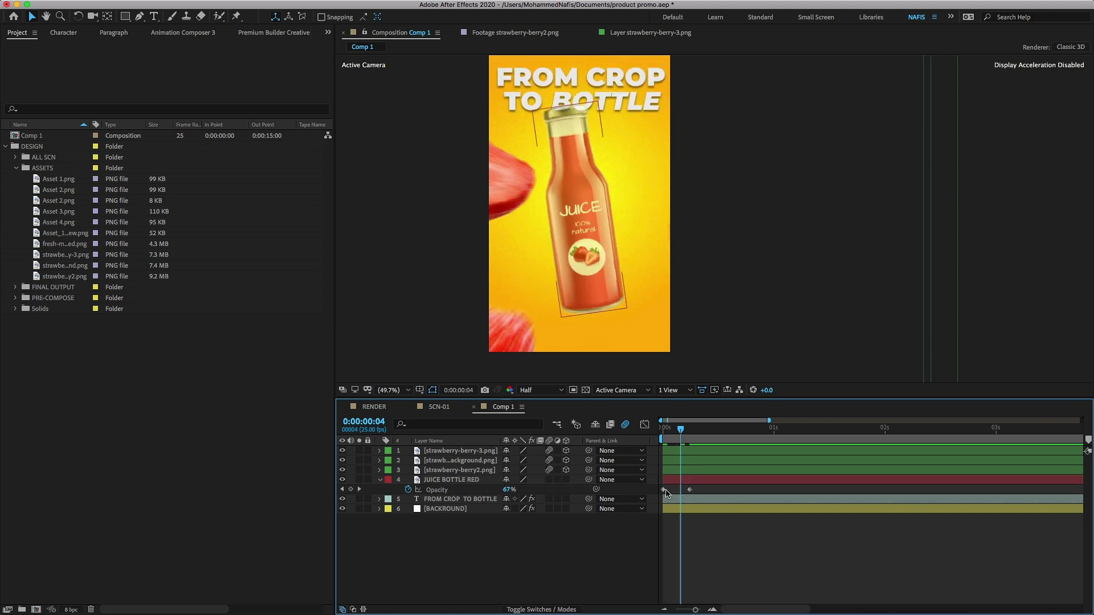
pyautogui.press('F9')
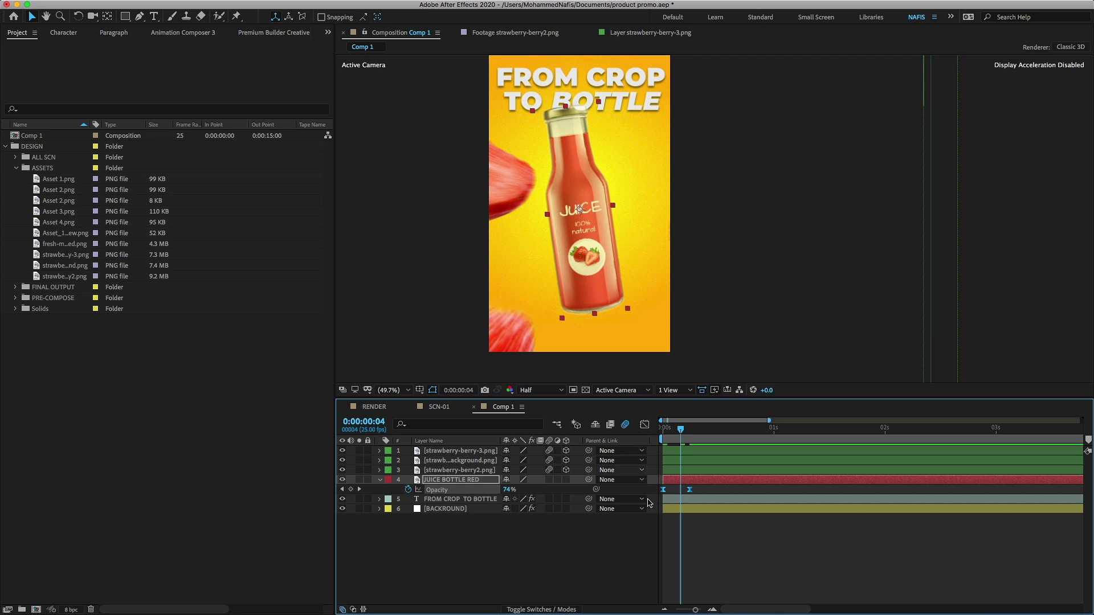
pyautogui.moveTo(679, 432)
pyautogui.mouseDown()
pyautogui.moveTo(658, 437)
pyautogui.moveTo(706, 437)
pyautogui.moveTo(662, 436)
pyautogui.mouseUp()
pyautogui.hotkey('ctrl', 'a')
pyautogui.press('a')
pyautogui.press('a')
pyautogui.press('a')
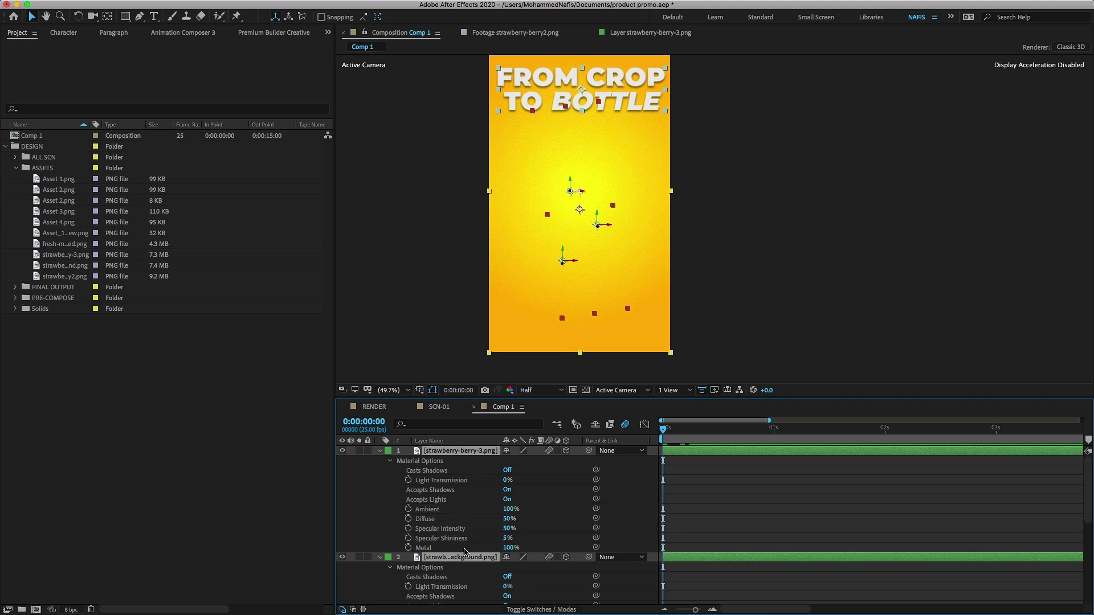
pyautogui.press('a')
pyautogui.click(478, 513)
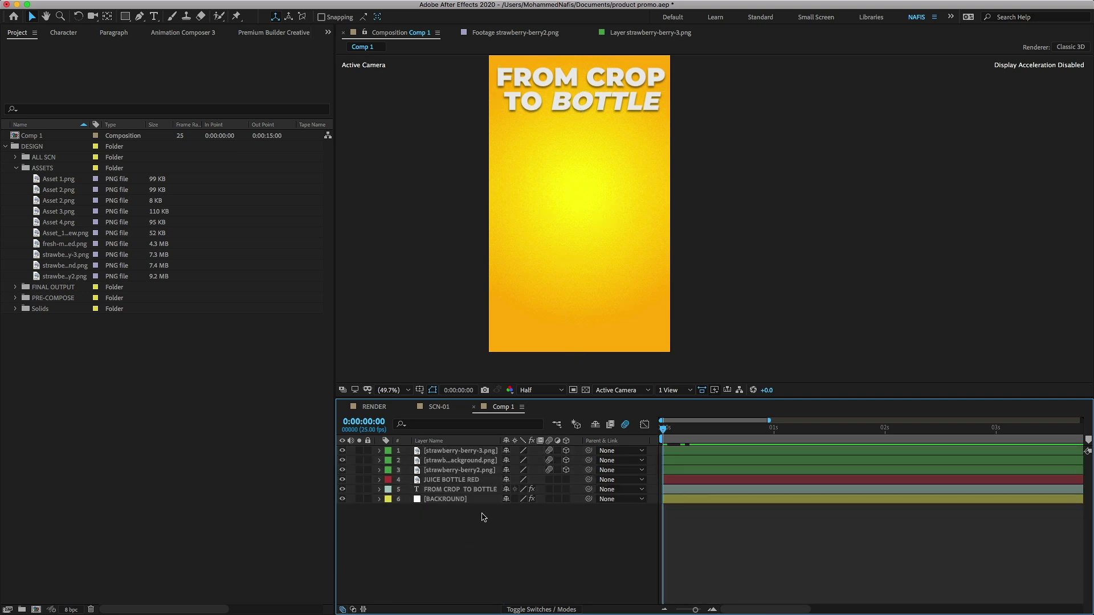
pyautogui.click(453, 490)
pyautogui.click(342, 489)
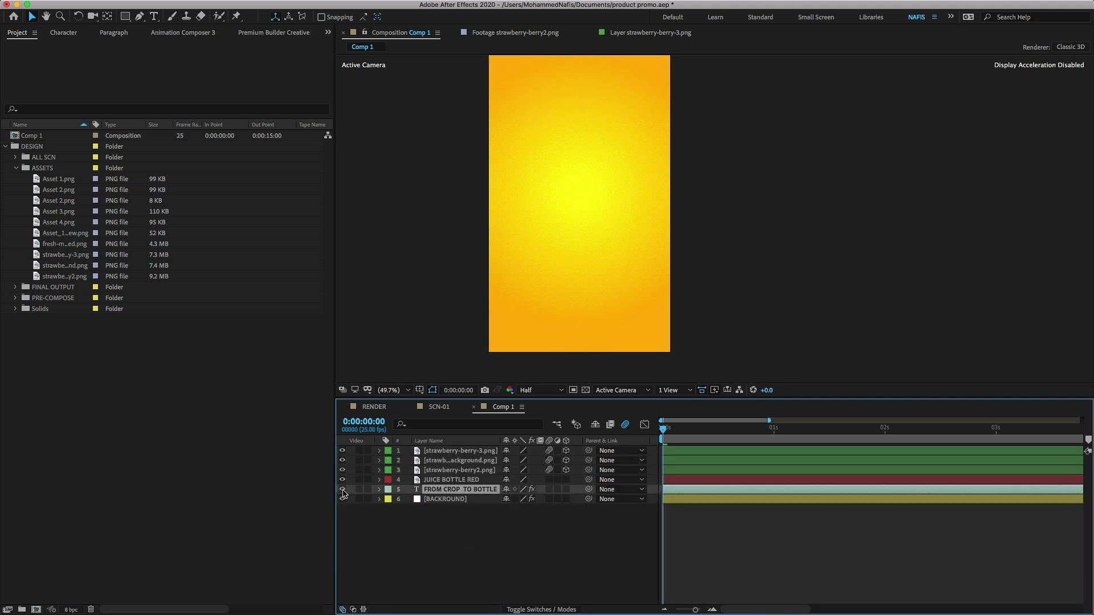
pyautogui.press('h')
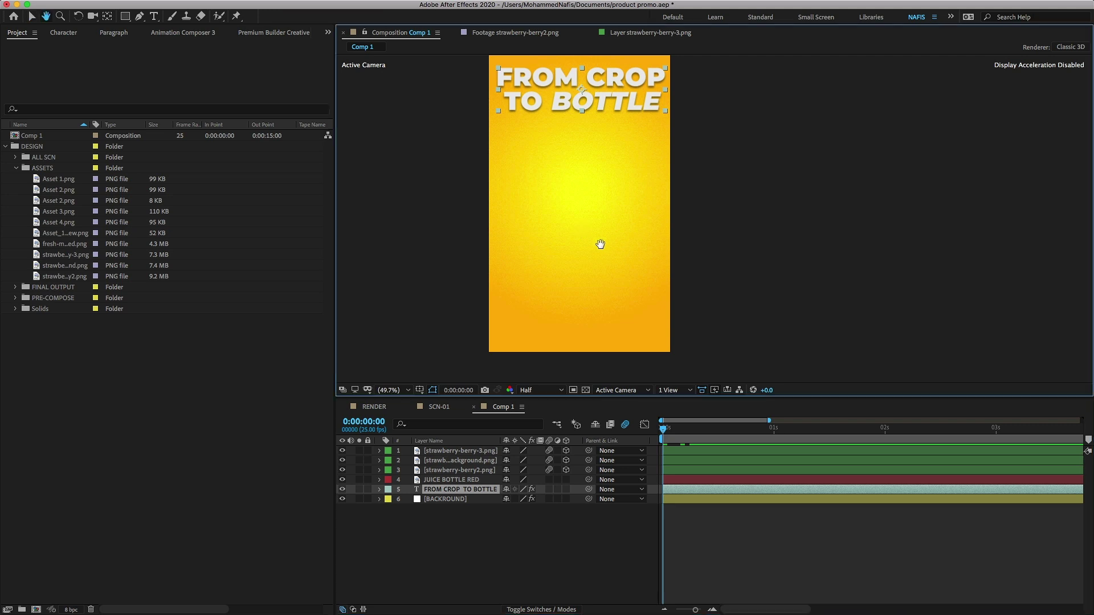
pyautogui.moveTo(599, 242); pyautogui.dragTo(696, 269)
pyautogui.press('v')
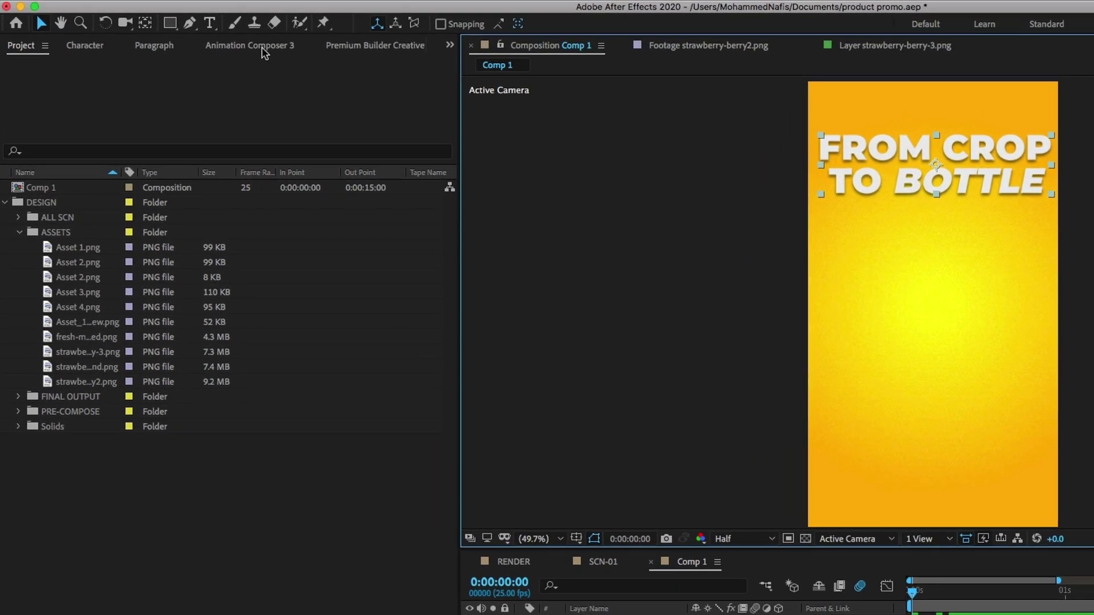
# - Apply Animation Composer's Overshoot Scale Characters preset to the FROM CROP TO BOTTLE title
pyautogui.click(261, 48)
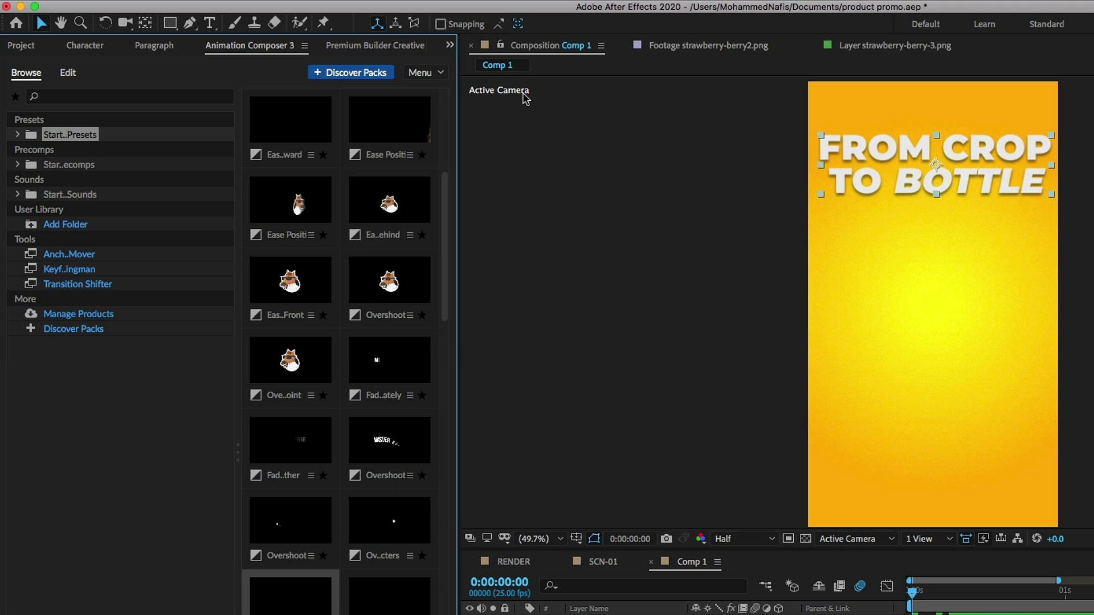
pyautogui.click(480, 9)
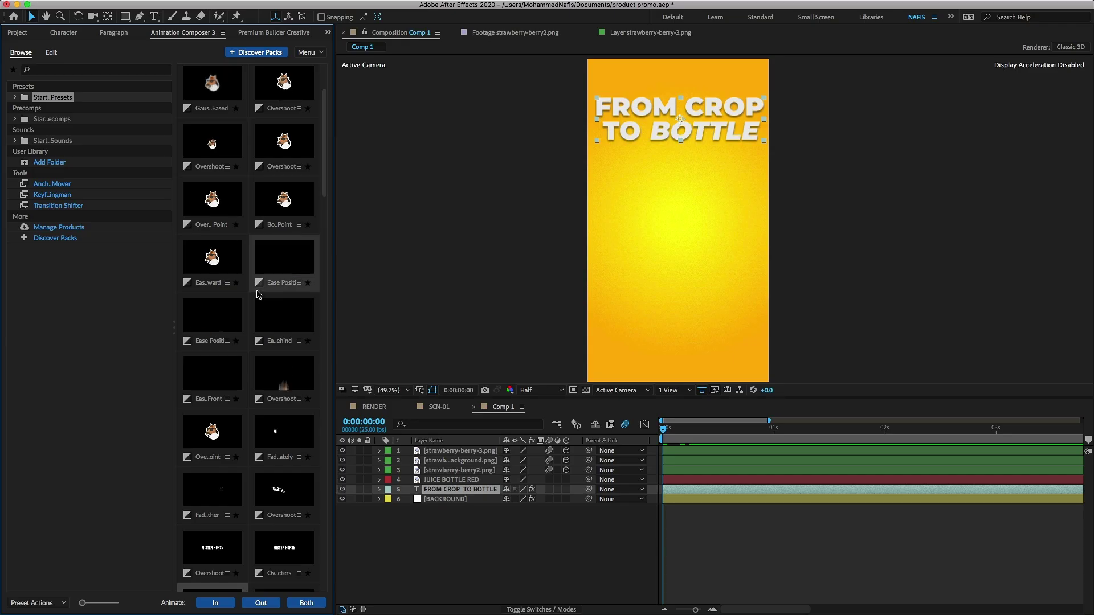
pyautogui.scroll(-3, 225, 472)
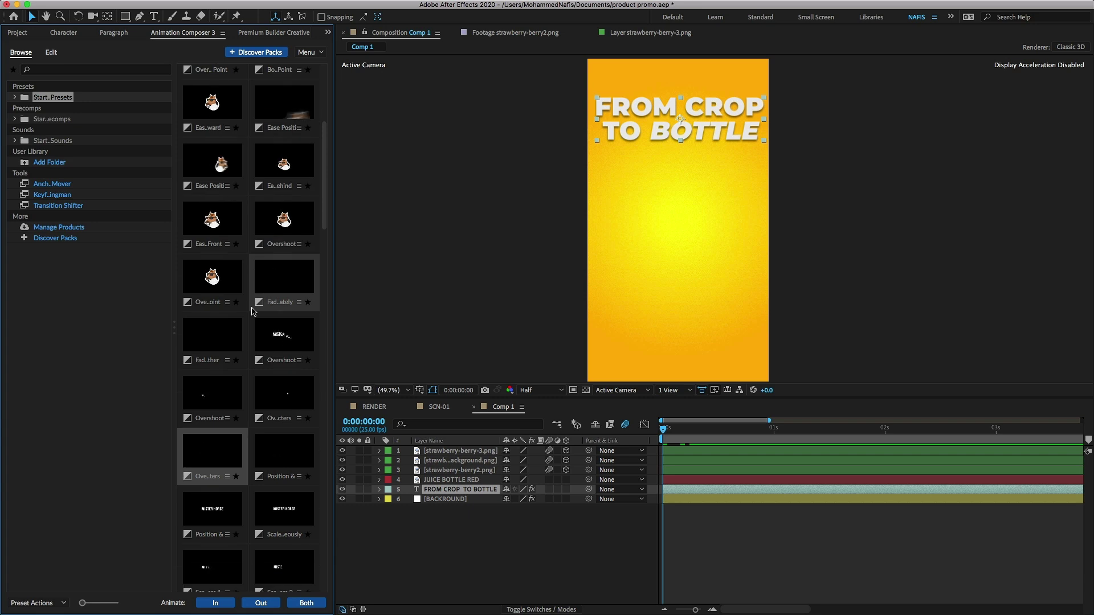
pyautogui.doubleClick(216, 458)
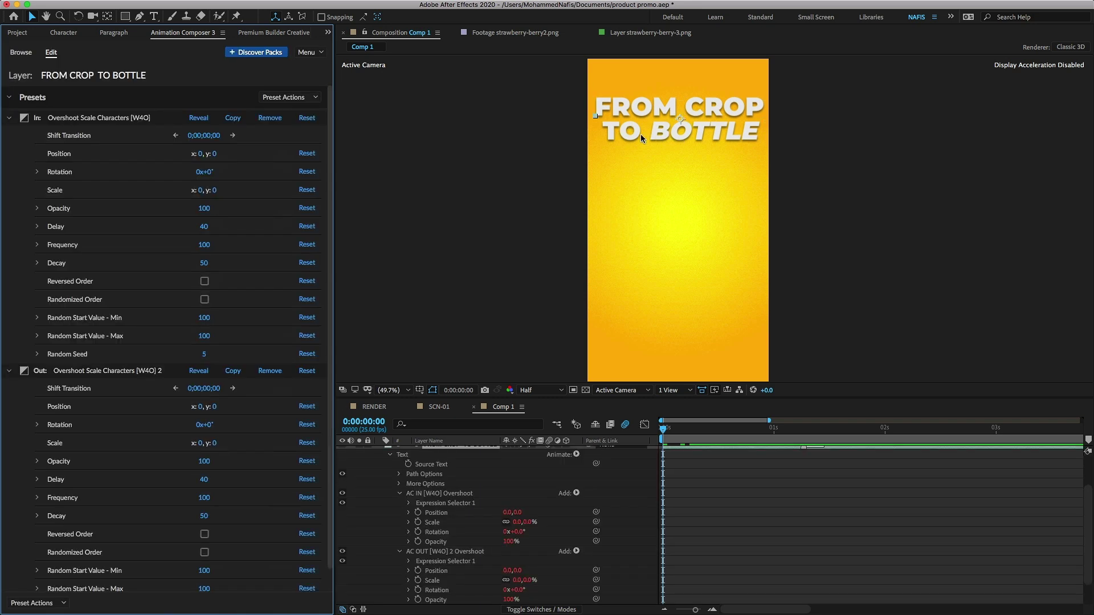
# - Preview the title animation, then zoom the viewer out to 25% and back to 50%
pyautogui.click(691, 416)
pyautogui.press('super+a')
pyautogui.press('u')
pyautogui.press('u')
pyautogui.press('u')
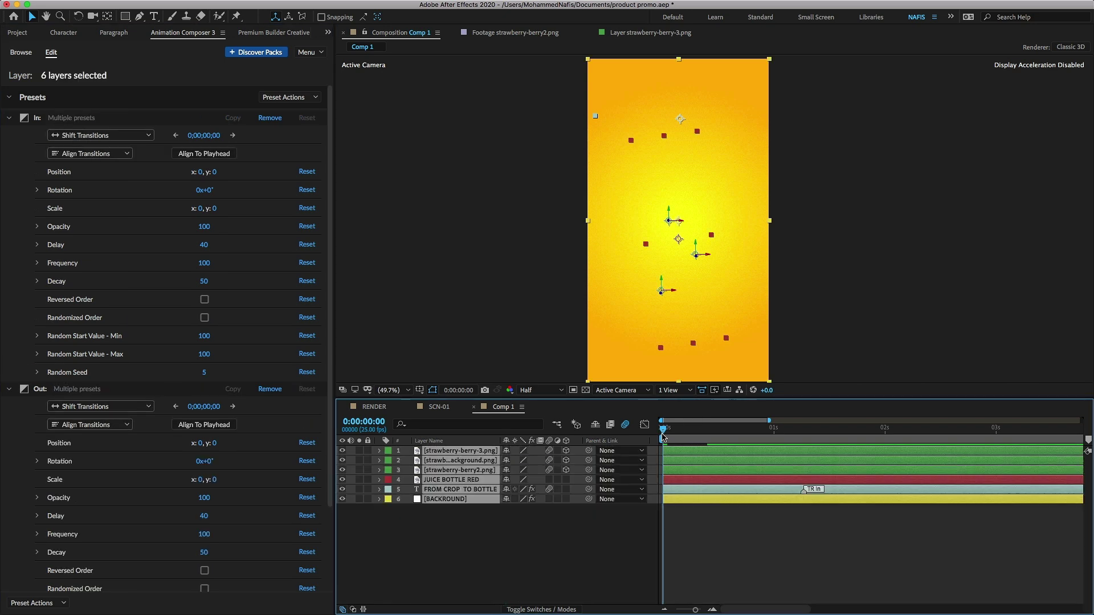
pyautogui.press('space')
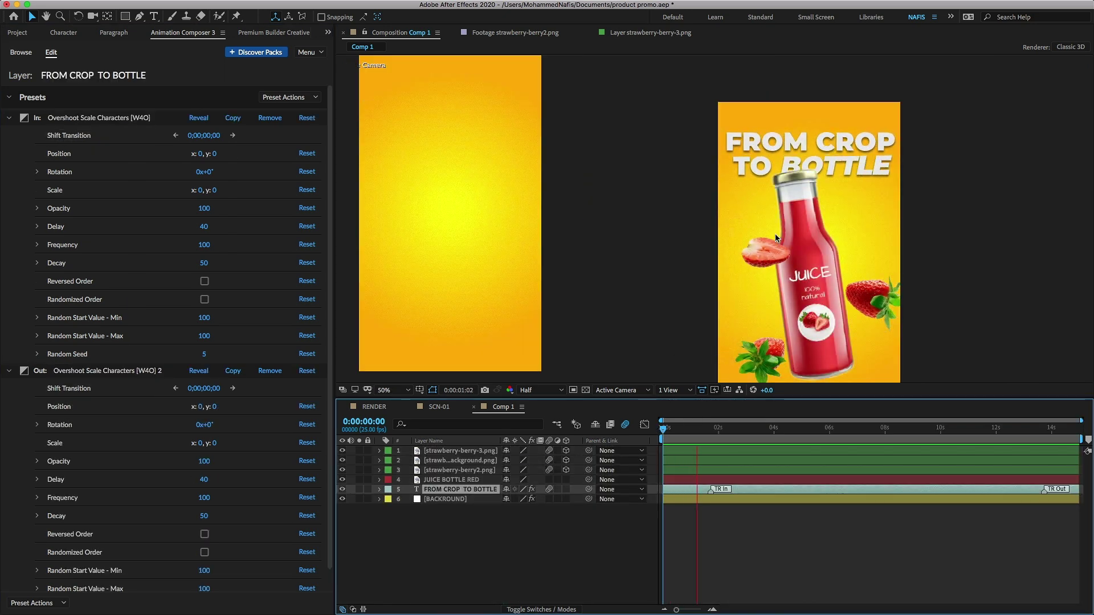
pyautogui.press('space')
pyautogui.press('space')
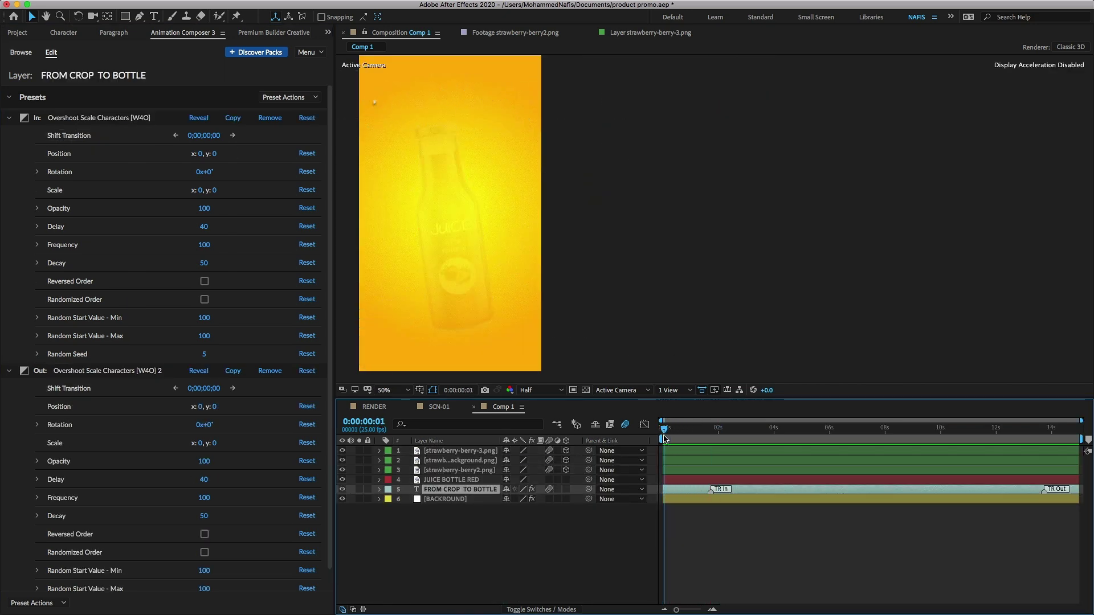
pyautogui.press('space')
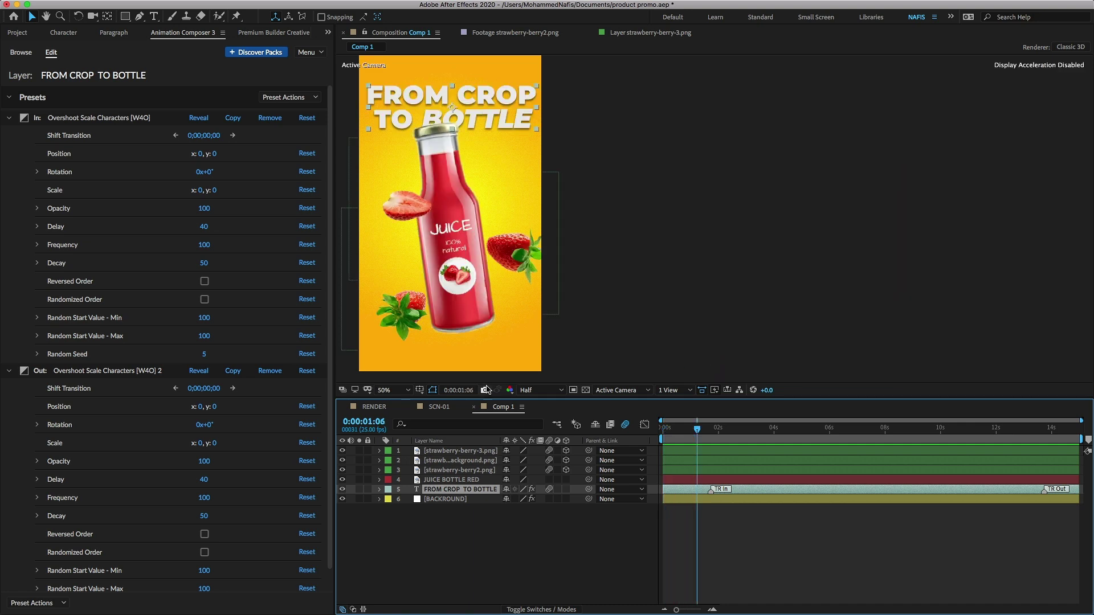
pyautogui.hscroll(-5, 433, 338)
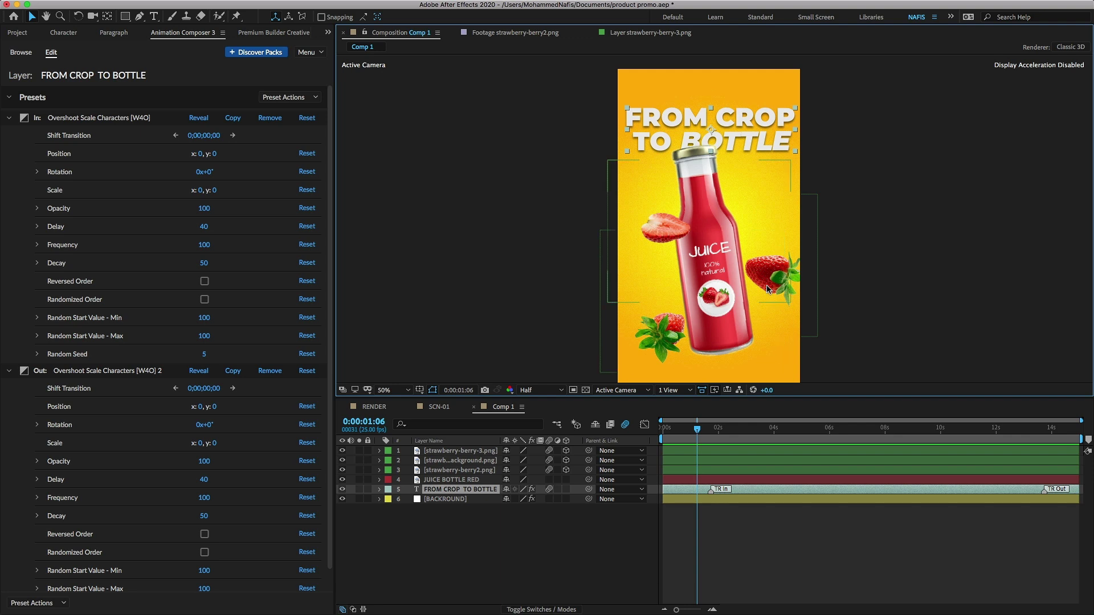
pyautogui.press(',')
pyautogui.press(',')
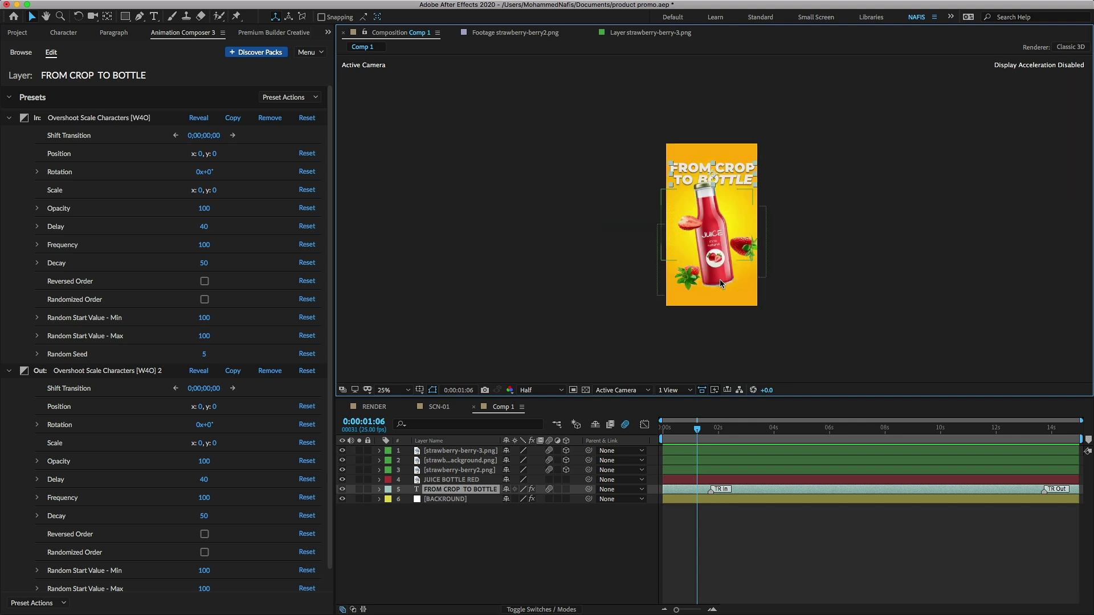
pyautogui.press('.')
pyautogui.press('.')
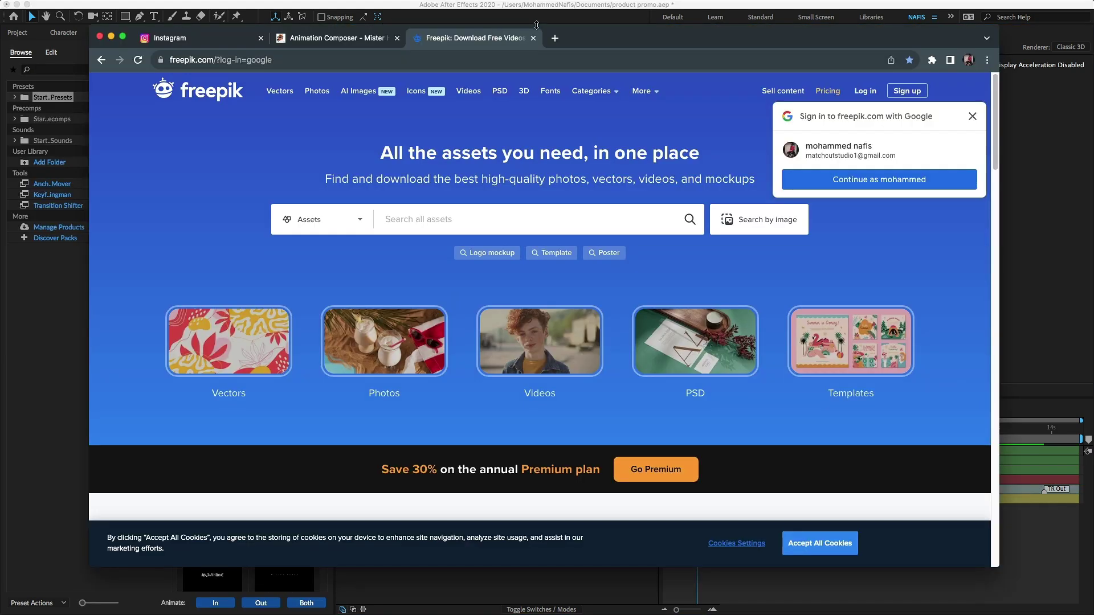
# - Search for 'chat gpt' in a new Chrome tab
pyautogui.click(554, 38)
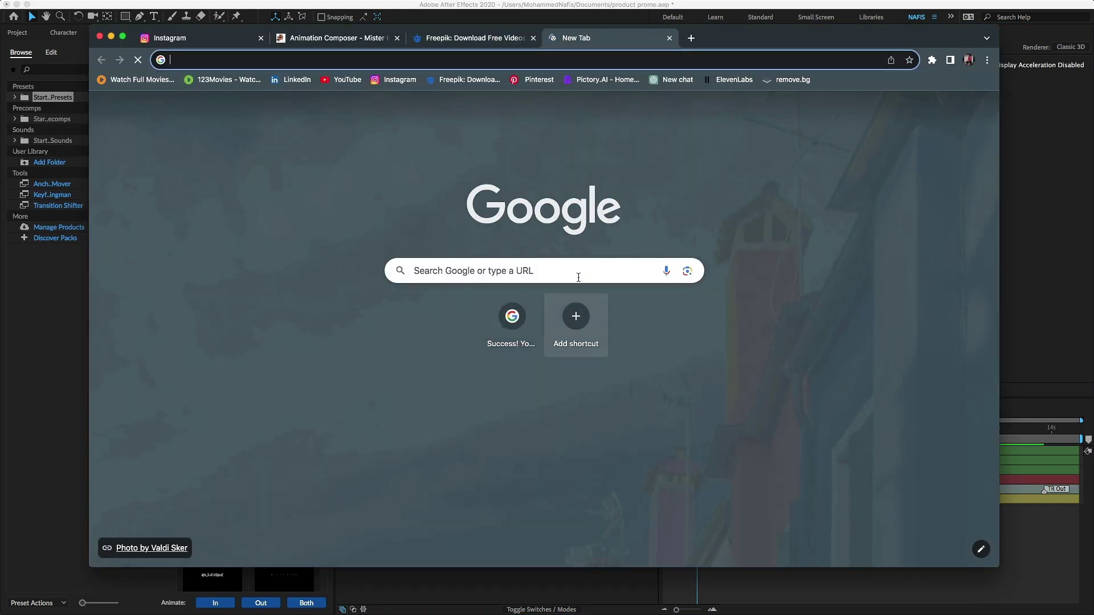
pyautogui.click(577, 271)
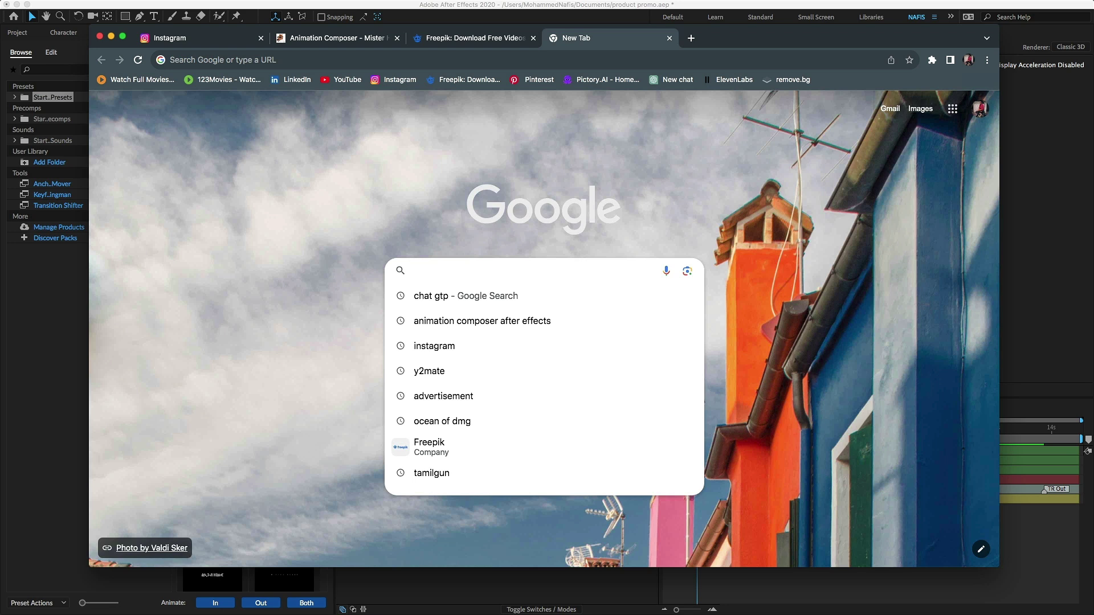
pyautogui.write('chat gtp')
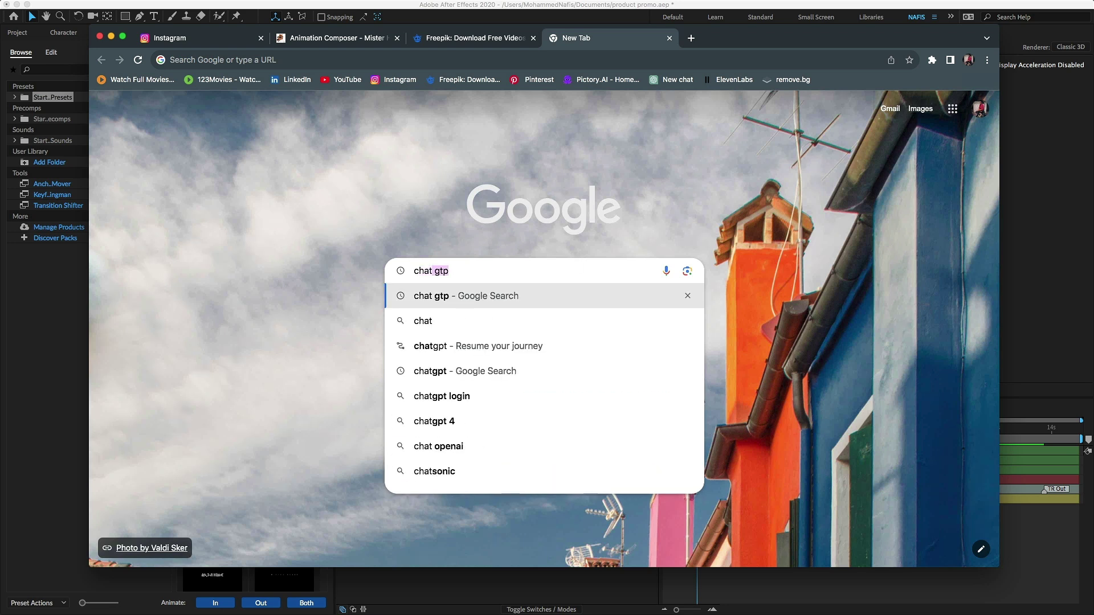
pyautogui.press('Return')
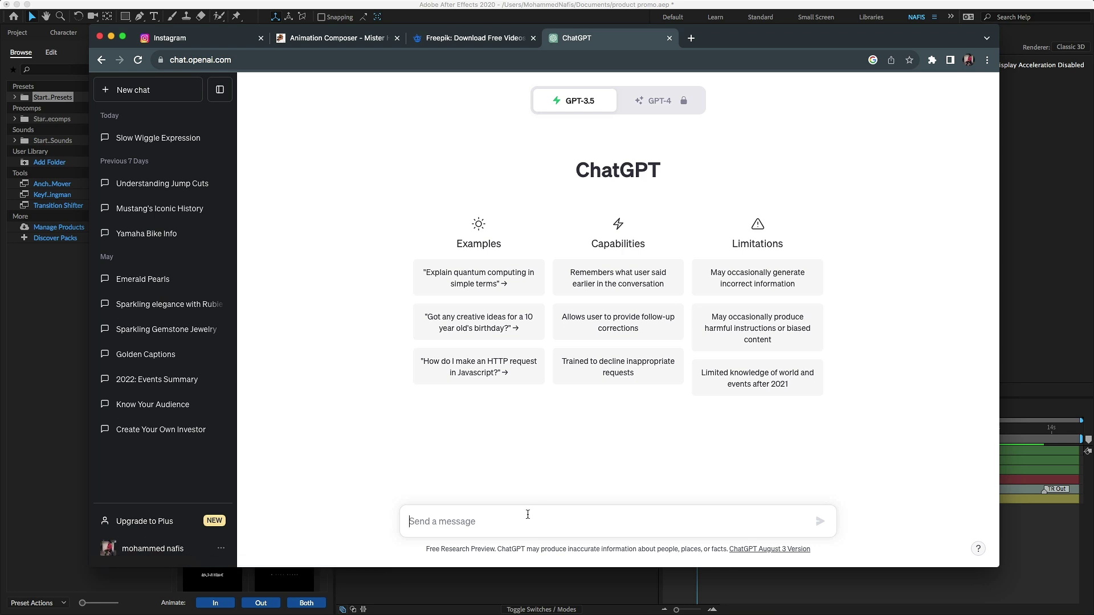
pyautogui.write('slo')
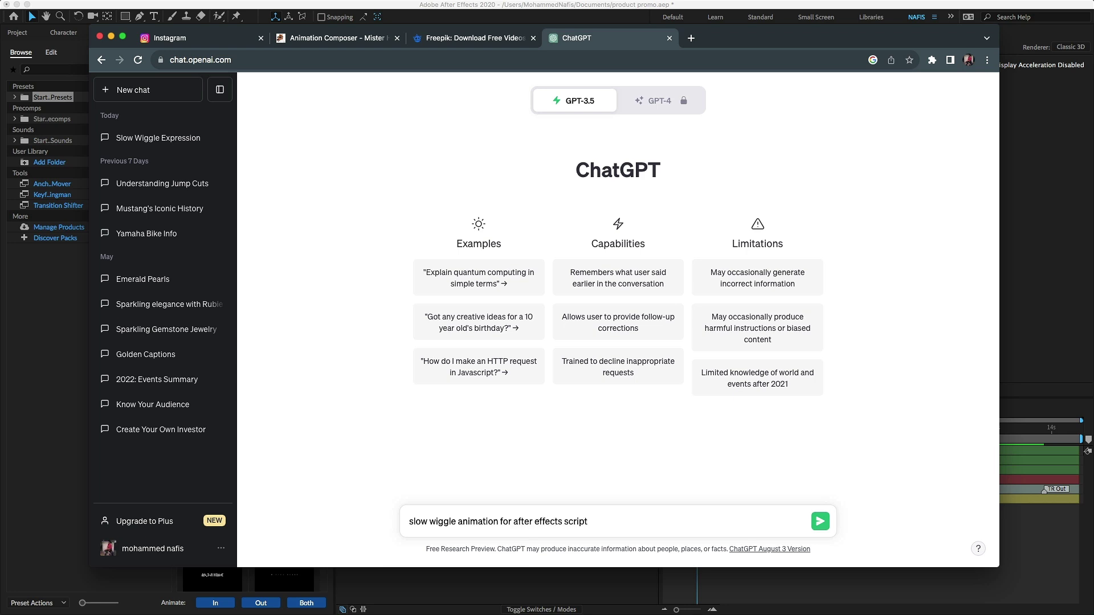
# - Ask ChatGPT for a slow wiggle After Effects expression, select its code, and minimize Chrome
pyautogui.press('Return')
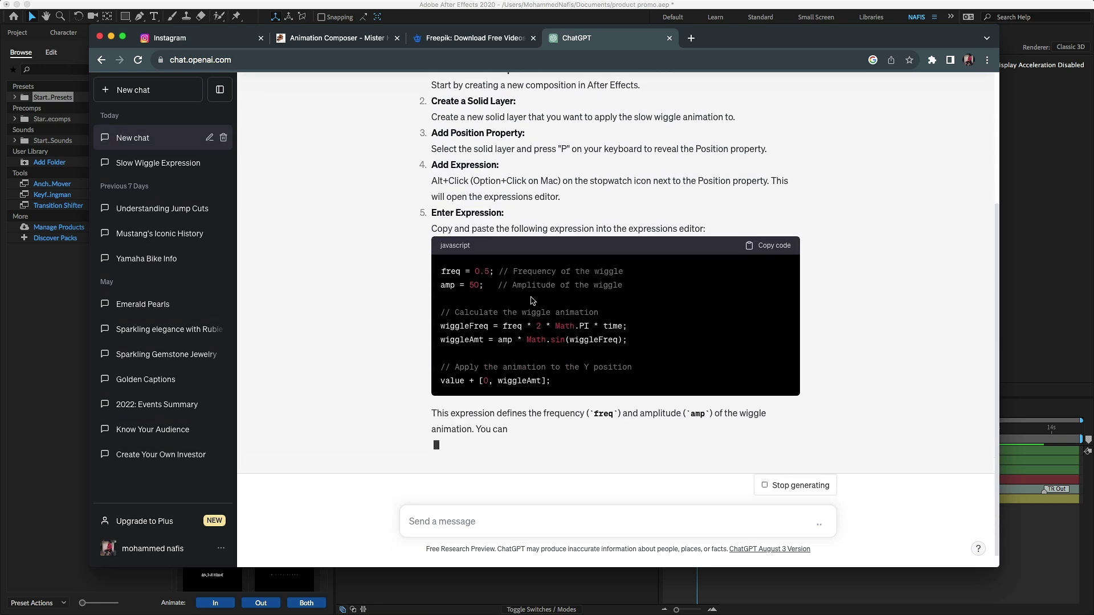
pyautogui.scroll(3, 493, 254)
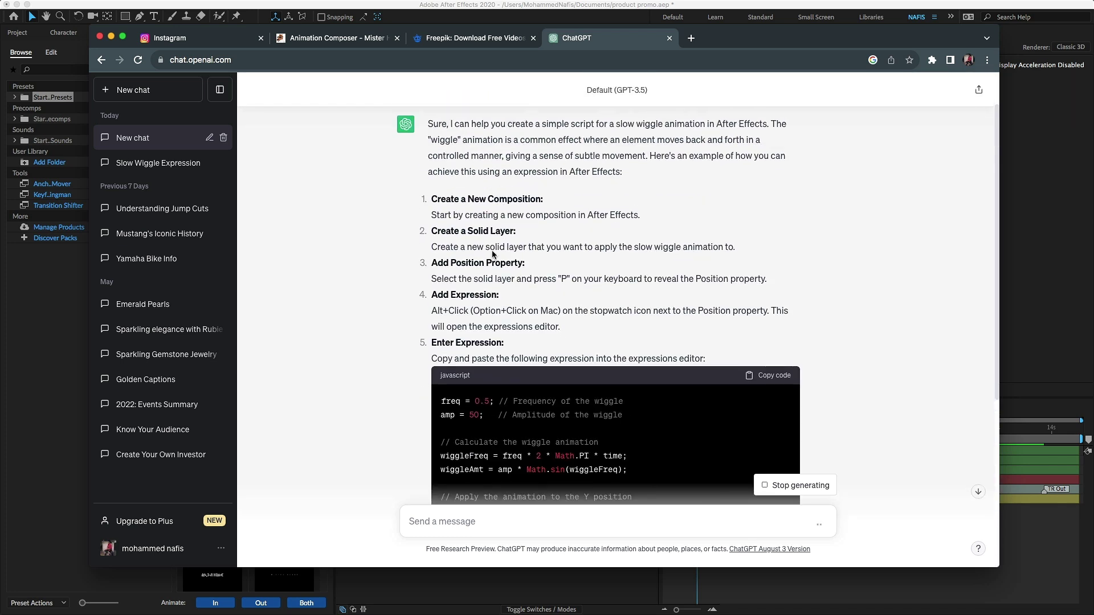
pyautogui.scroll(-4, 557, 333)
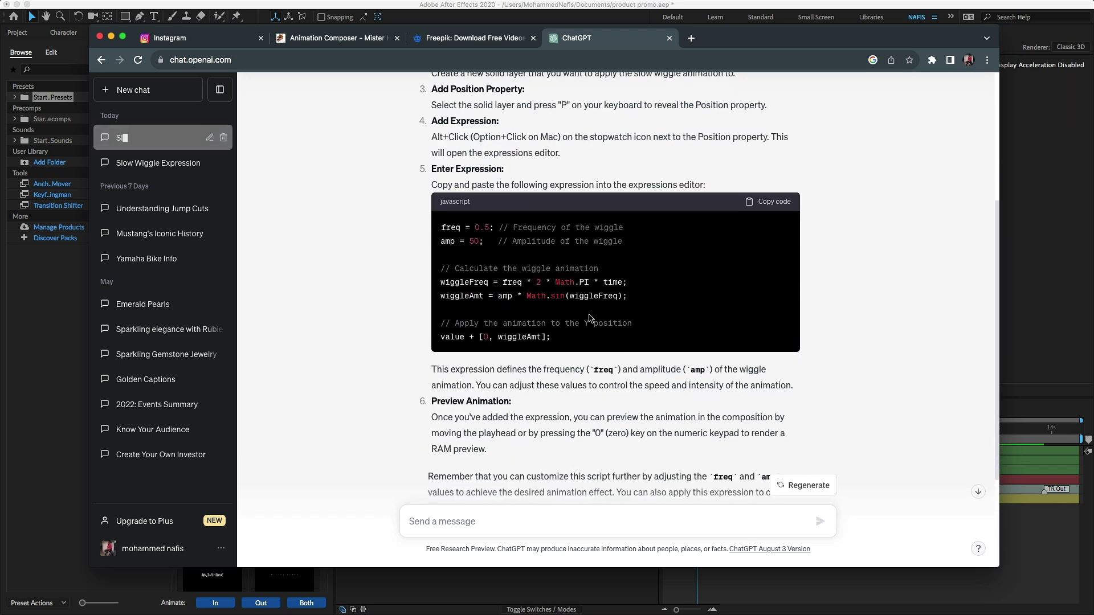
pyautogui.moveTo(556, 340); pyautogui.dragTo(446, 230)
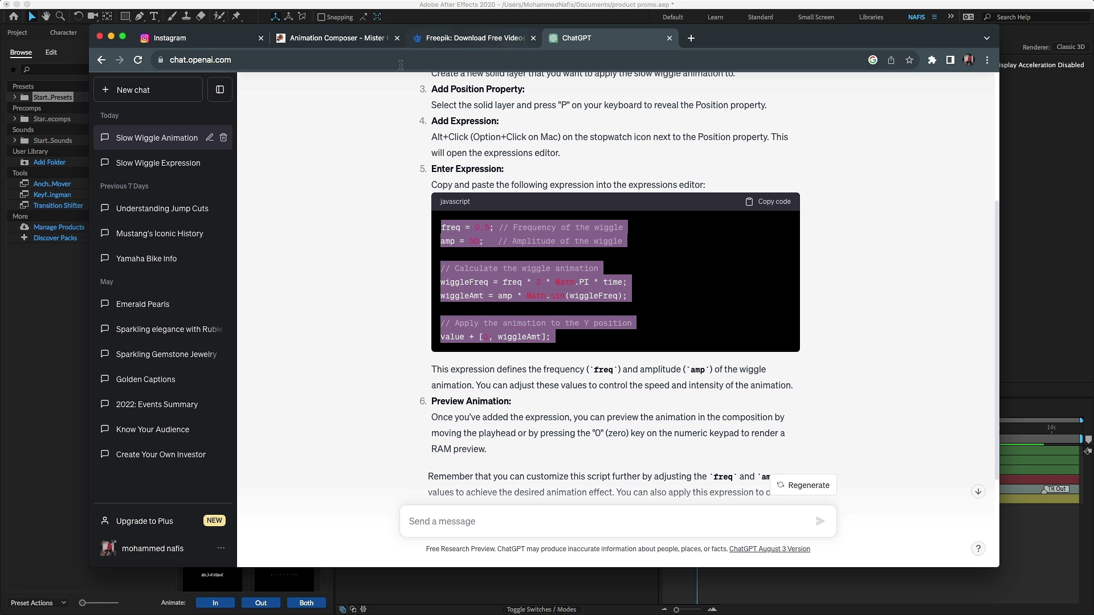
pyautogui.click(110, 36)
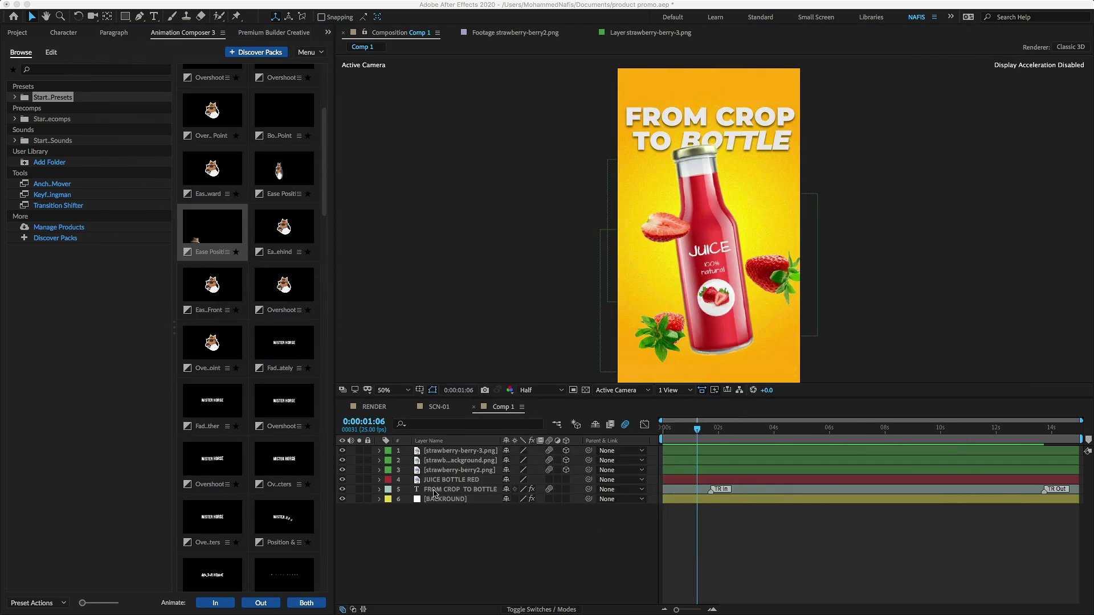
# - Select layer 4 JUICE BOTTLE RED, toggle its visibility off and on, and show Position (P)
pyautogui.click(439, 481)
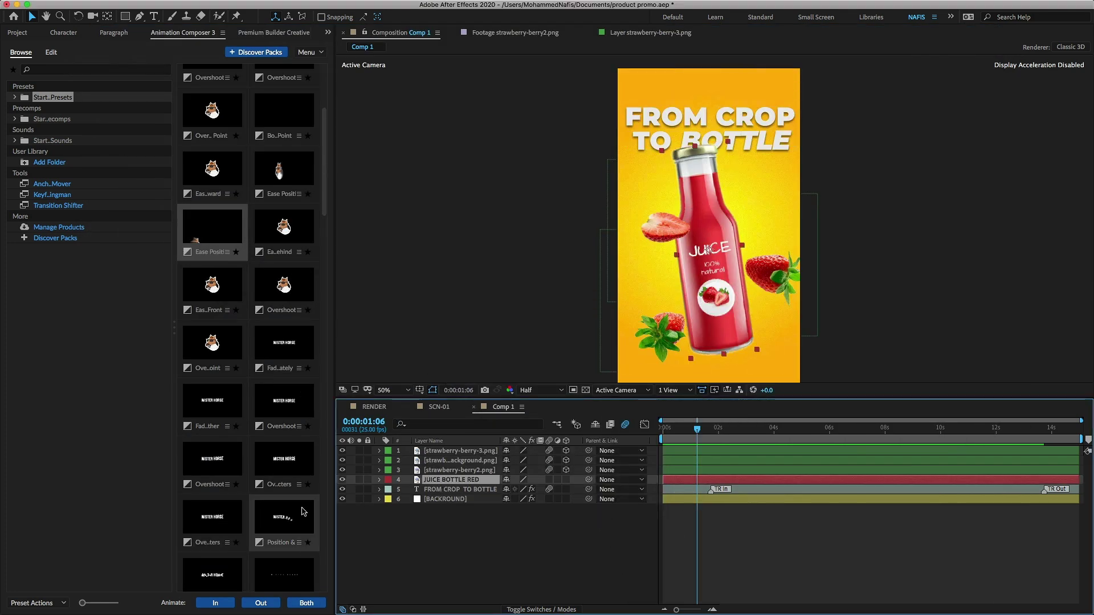
pyautogui.click(343, 481)
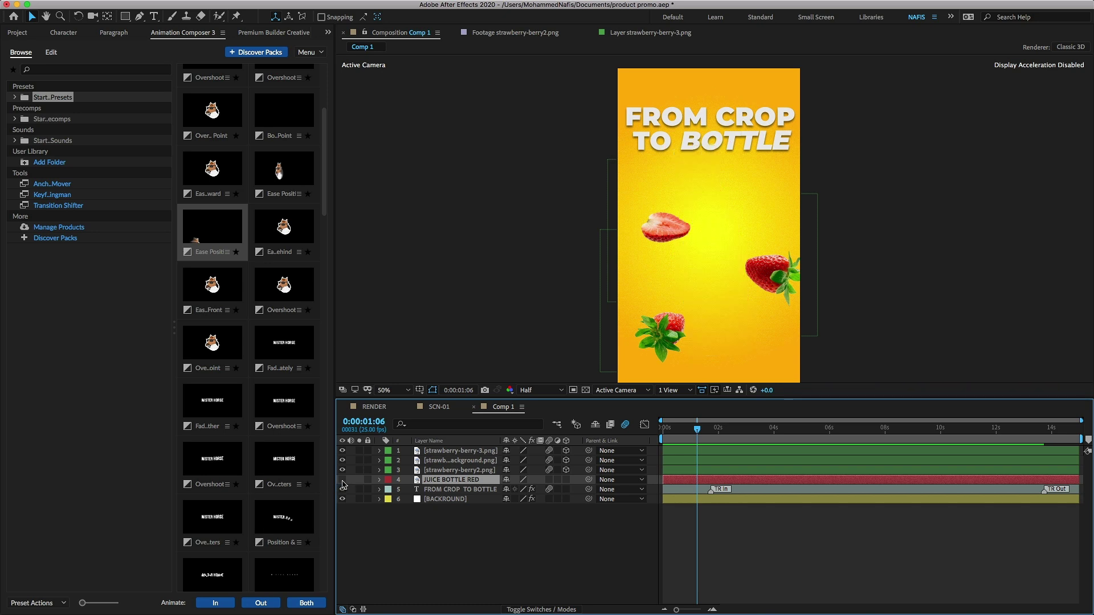
pyautogui.click(343, 480)
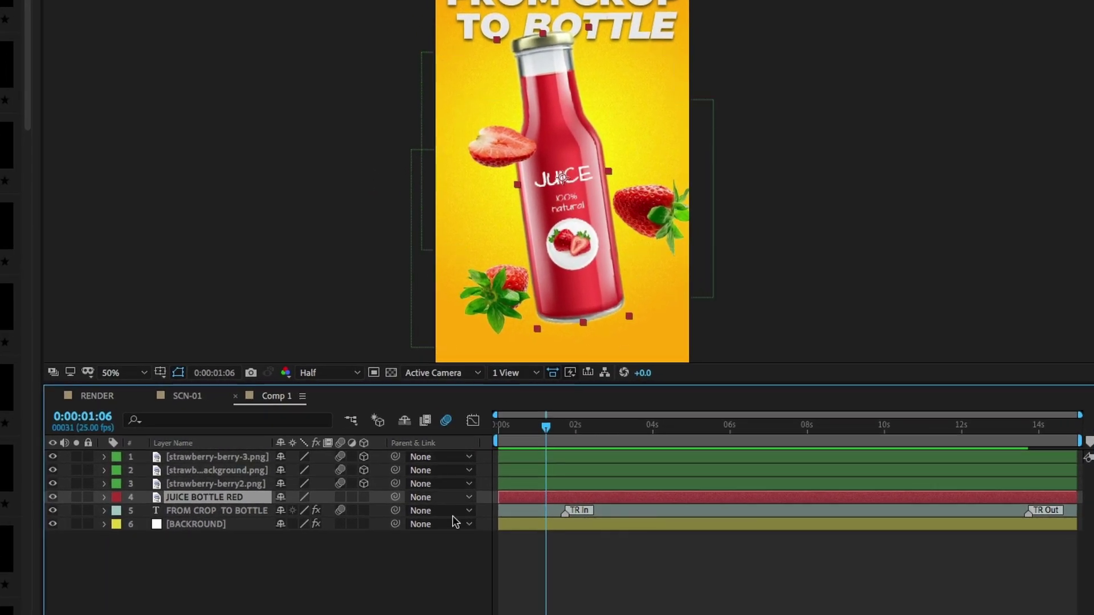
pyautogui.press('p')
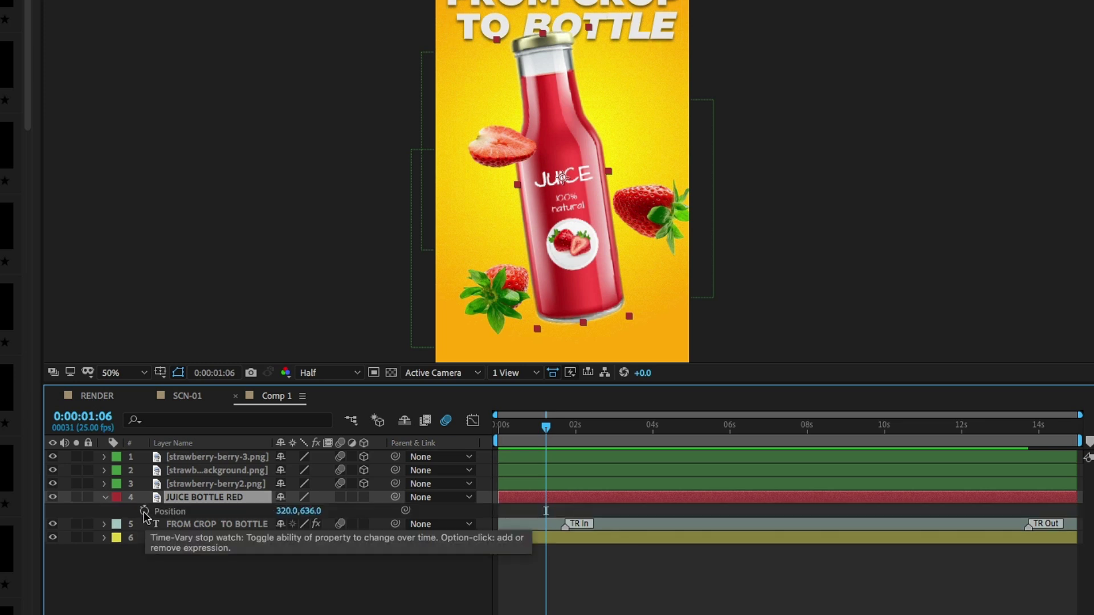
# - Paste the ChatGPT slow-wiggle expression onto the bottle's Position and scrub to preview
pyautogui.keyDown('alt'); pyautogui.click(144, 513); pyautogui.keyUp('alt')
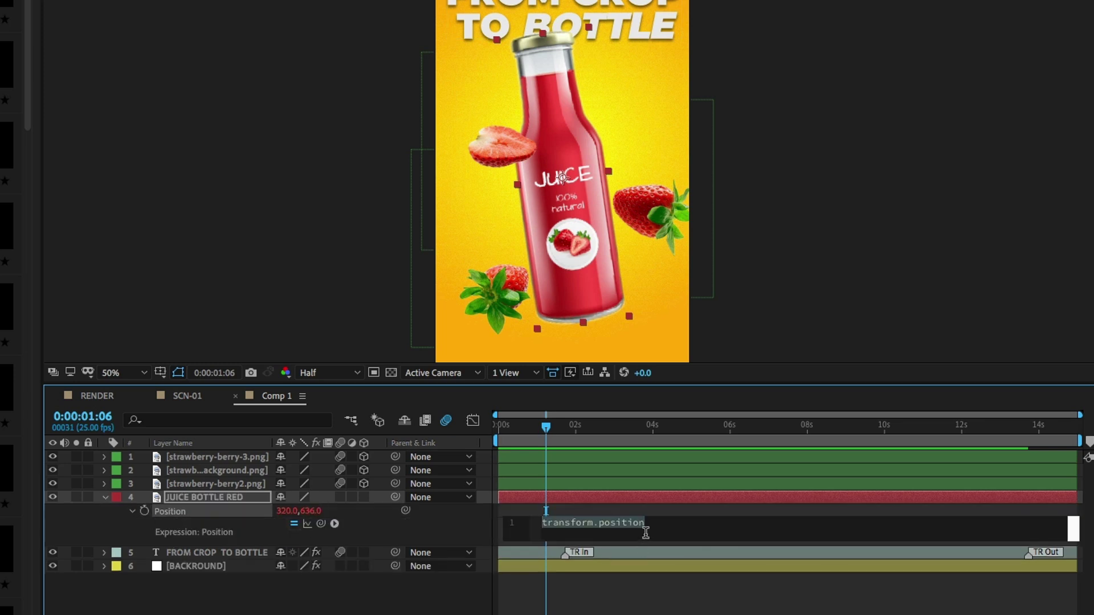
pyautogui.hotkey('ctrl', 'v')
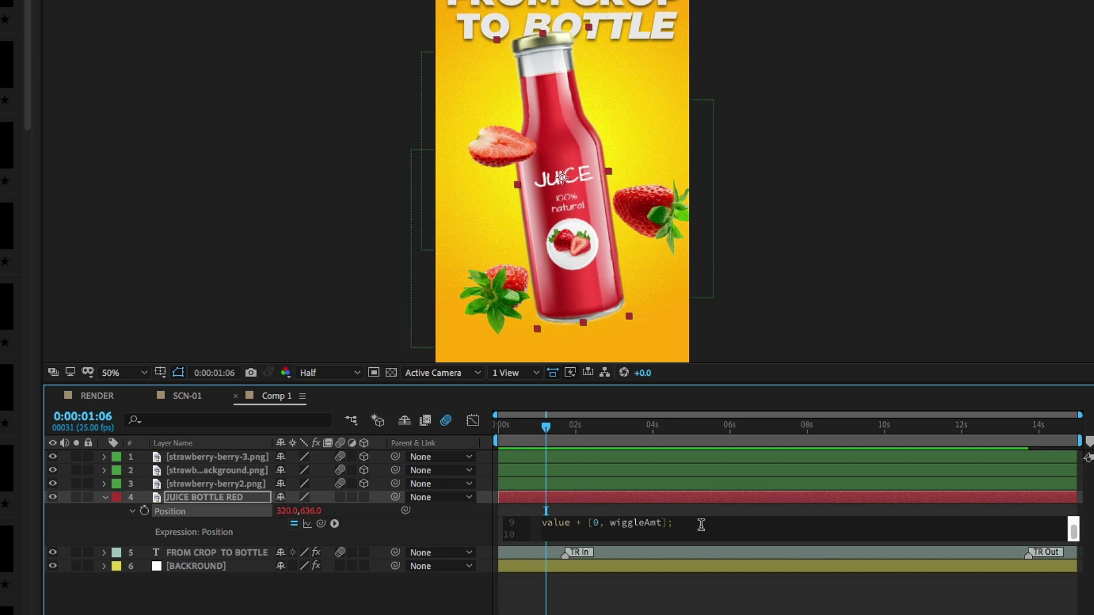
pyautogui.click(378, 596)
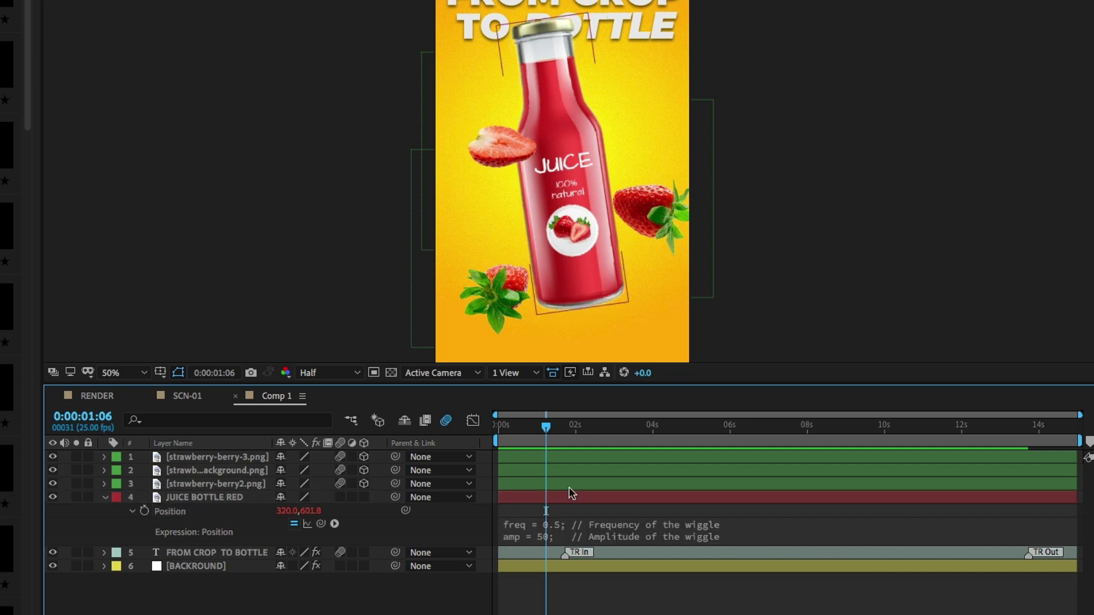
pyautogui.moveTo(526, 429); pyautogui.dragTo(523, 437)
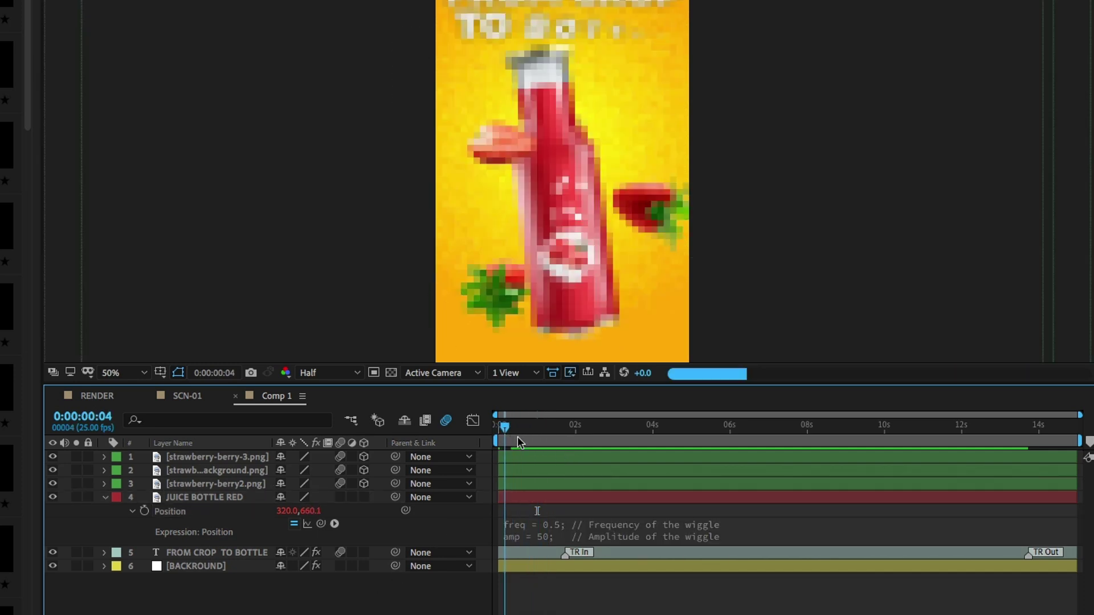
# - Change the expression's amp value from 50 to 30
pyautogui.click(233, 498)
pyautogui.press('u')
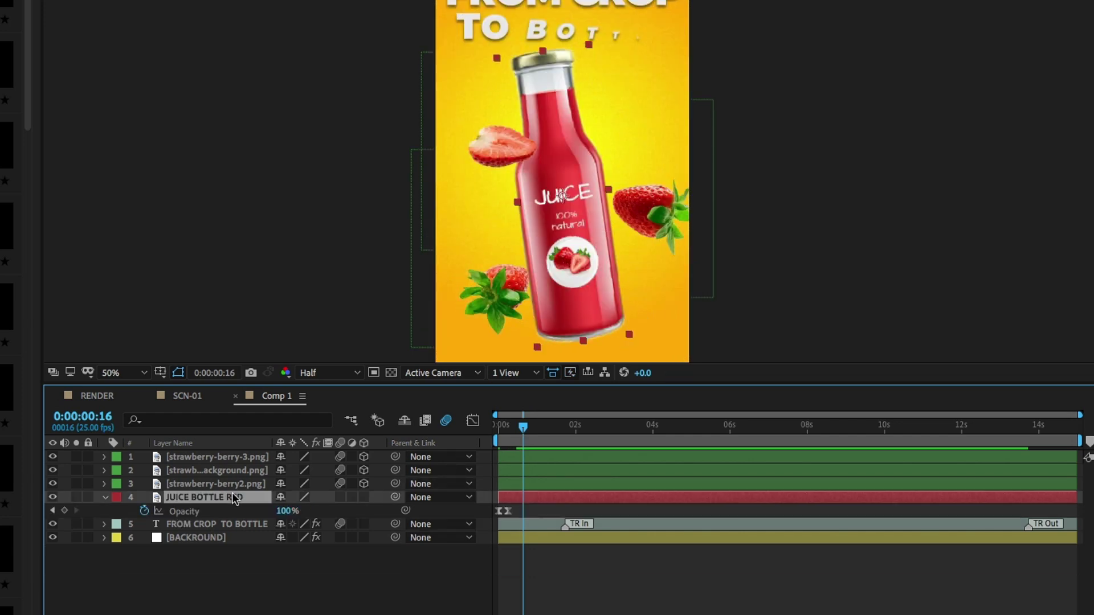
pyautogui.press('u')
pyautogui.click(540, 554)
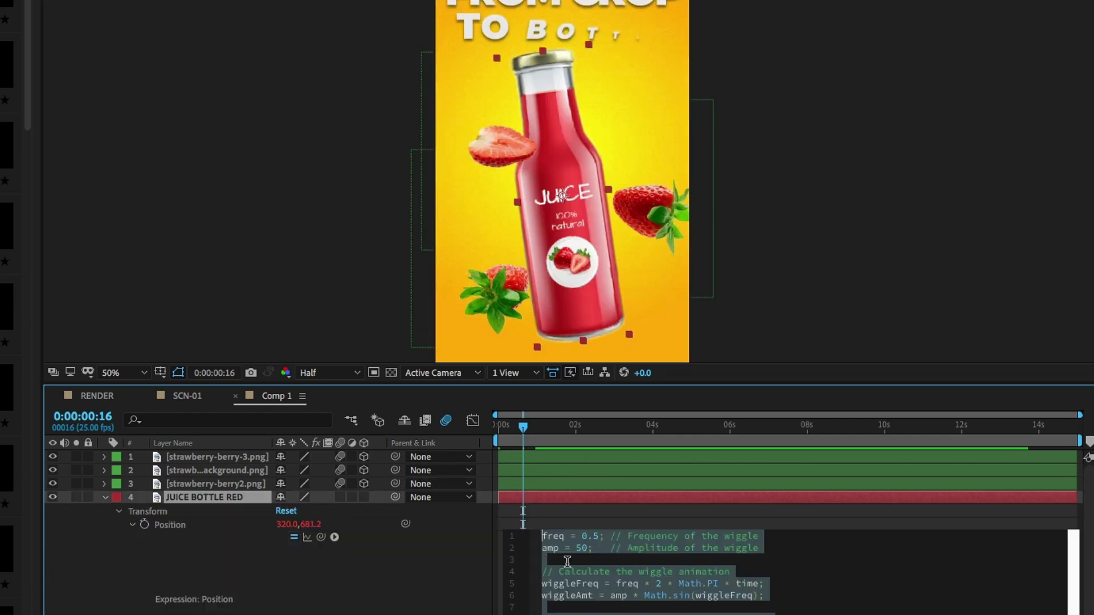
pyautogui.click(581, 557)
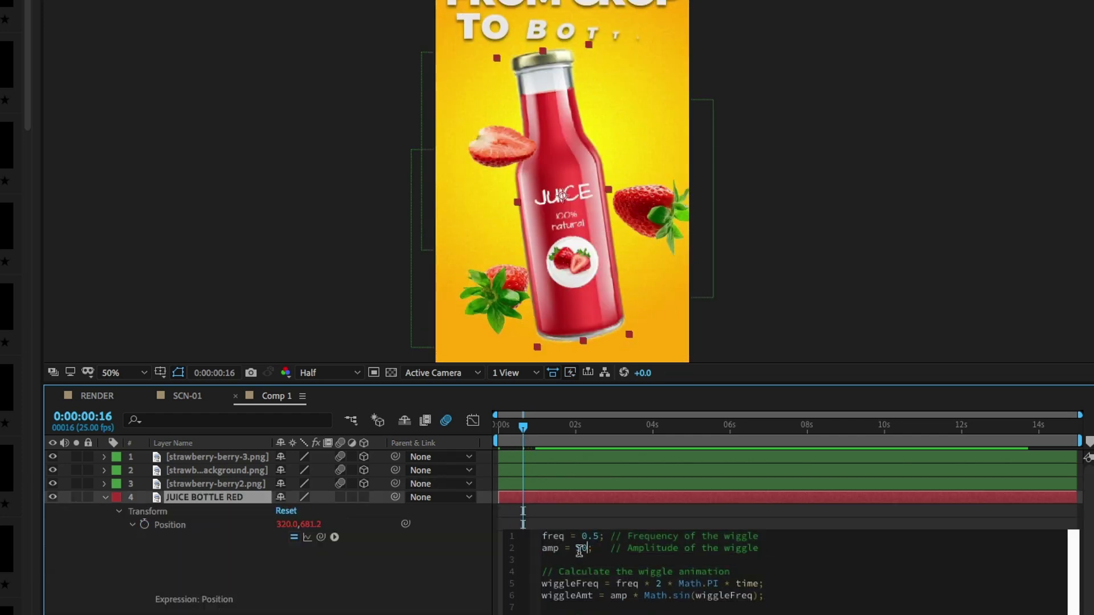
pyautogui.click(581, 550)
pyautogui.hotkey('shift', 'End')
pyautogui.press('Left')
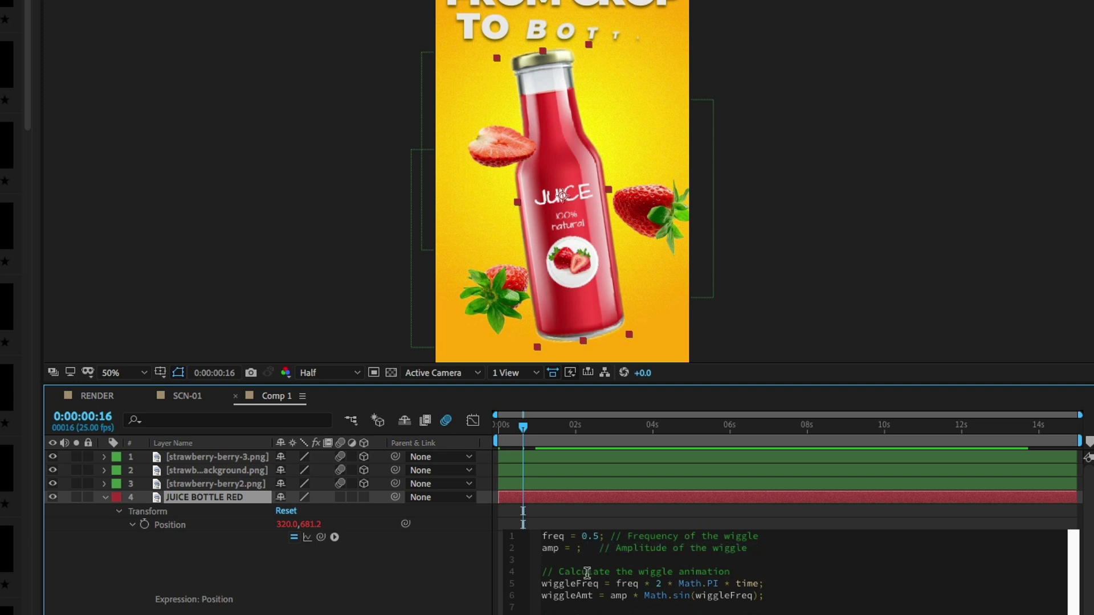
pyautogui.write('30')
# - Commit amplitude 30 in the bottle's Position expression and collapse the bottle layer
pyautogui.click(469, 590)
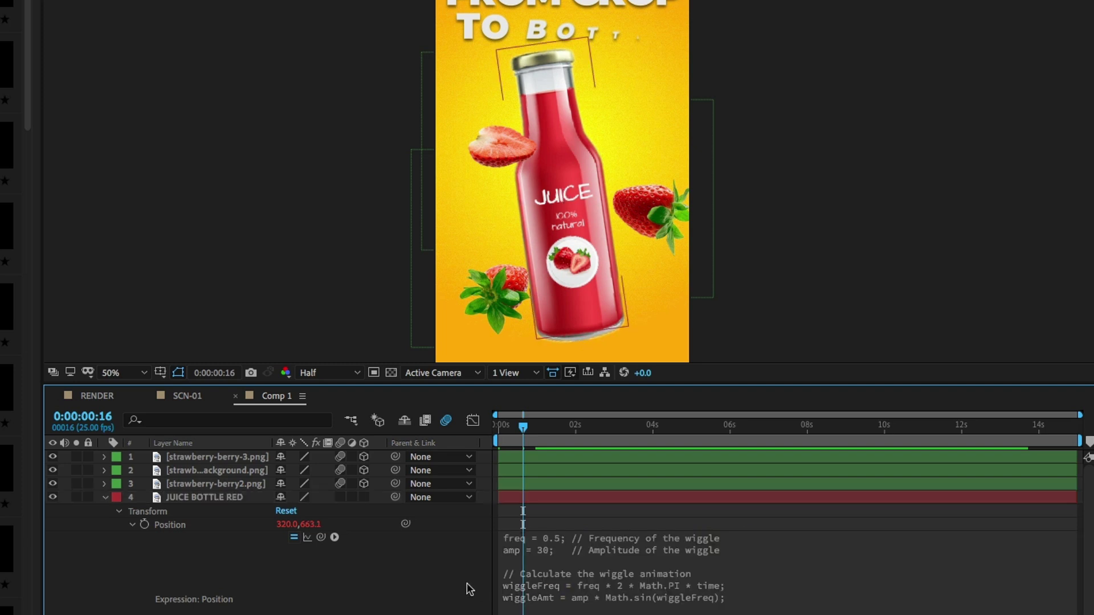
pyautogui.click(106, 498)
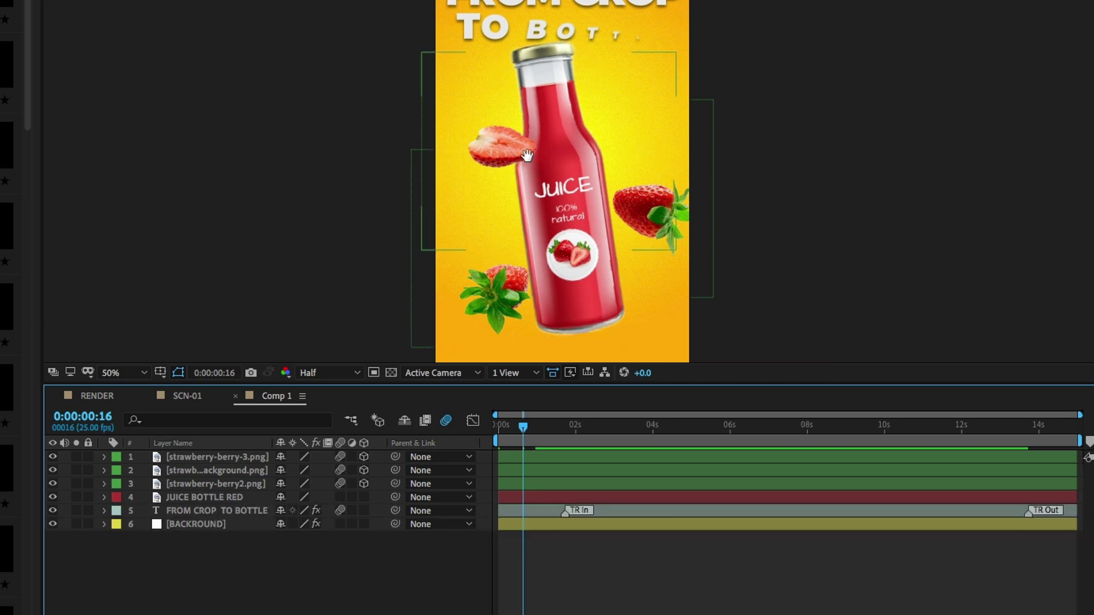
pyautogui.hscroll(5, 530, 165)
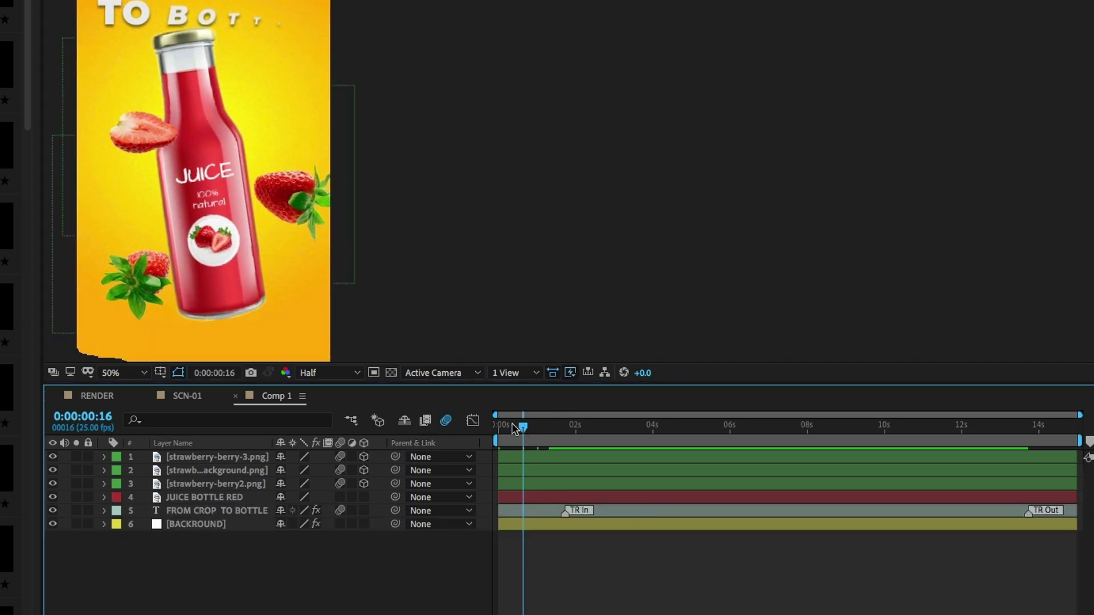
pyautogui.click(501, 423)
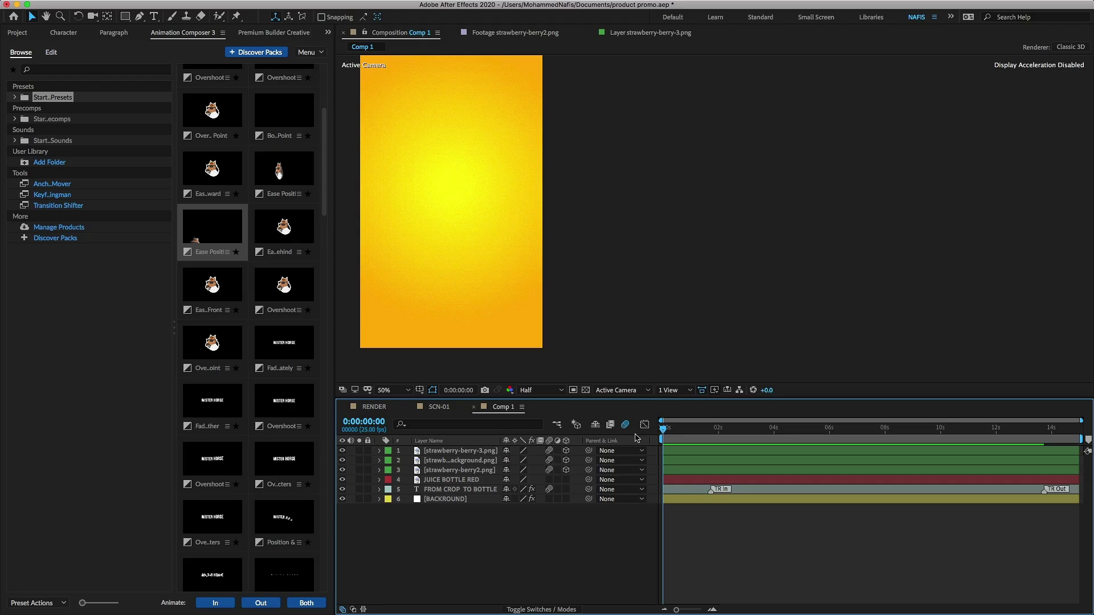
pyautogui.press('space')
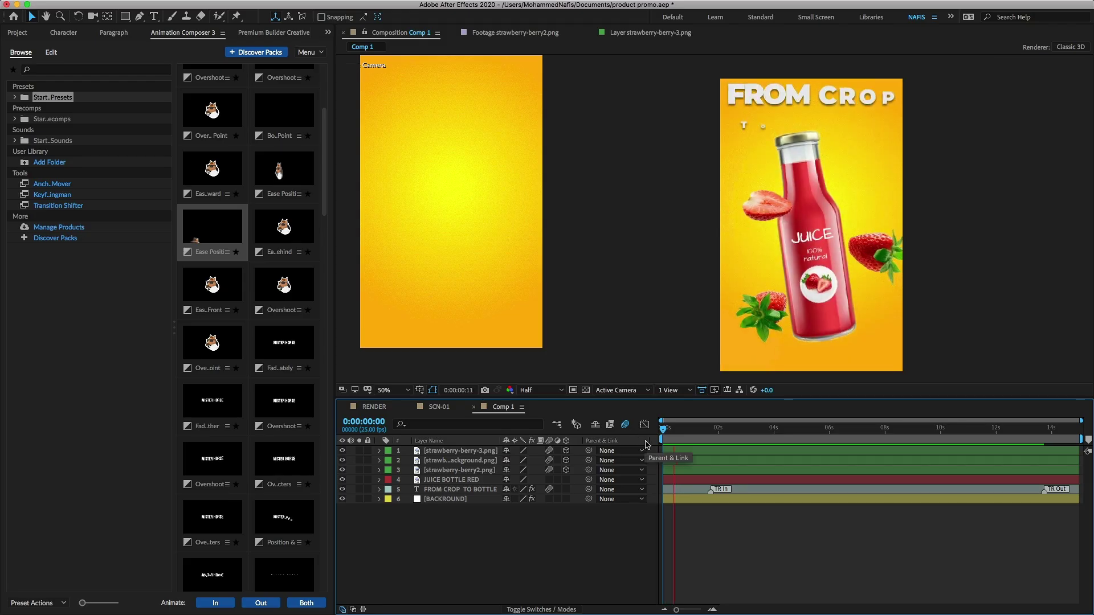
pyautogui.press('space')
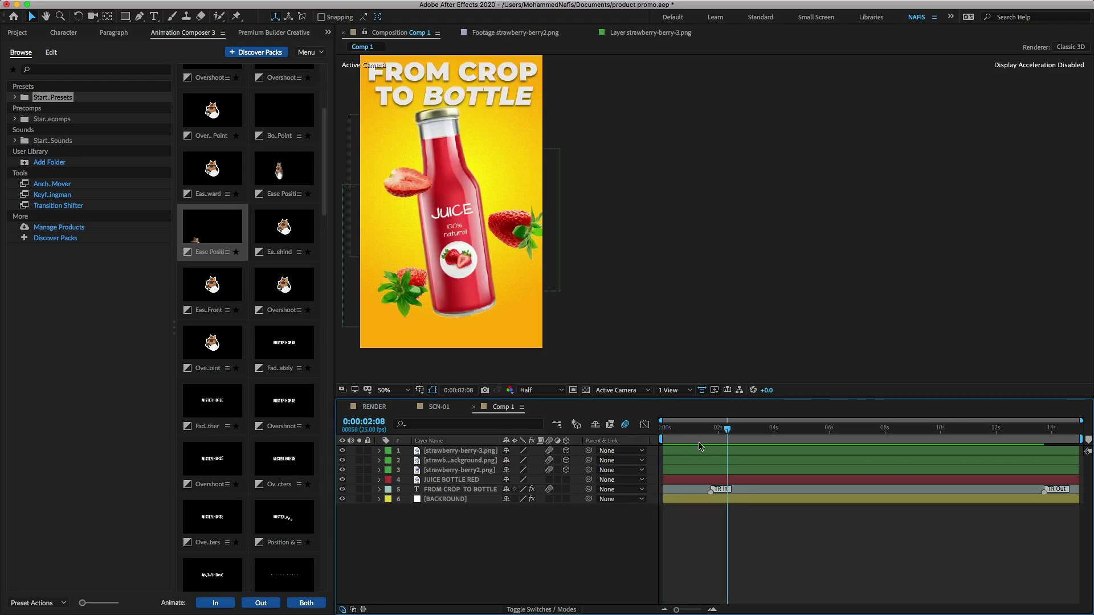
pyautogui.press('Home')
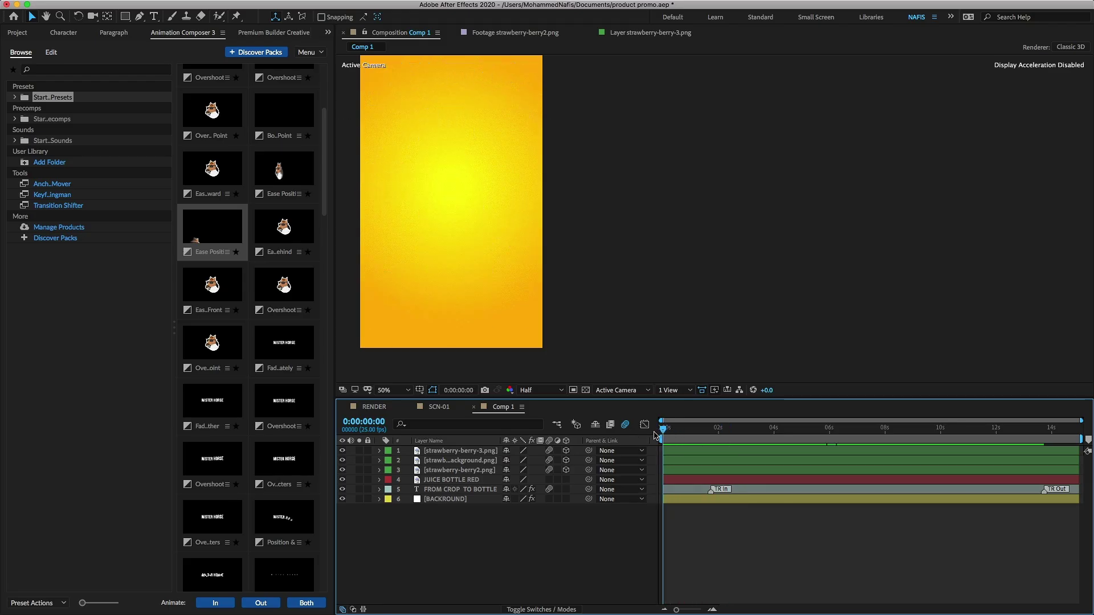
pyautogui.press('space')
pyautogui.press('space')
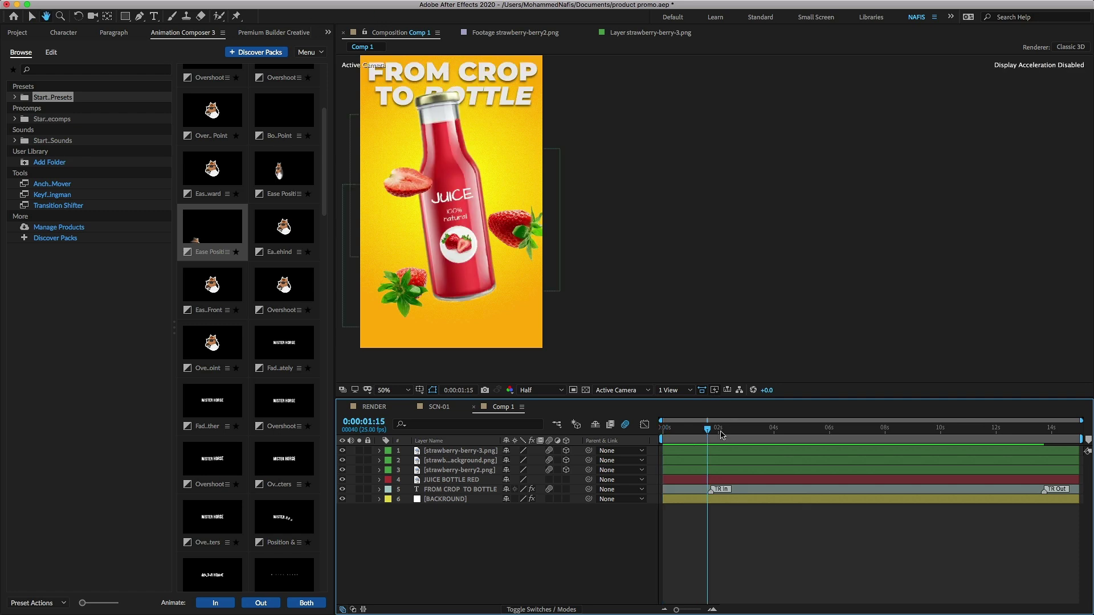
pyautogui.press('Home')
pyautogui.press('space')
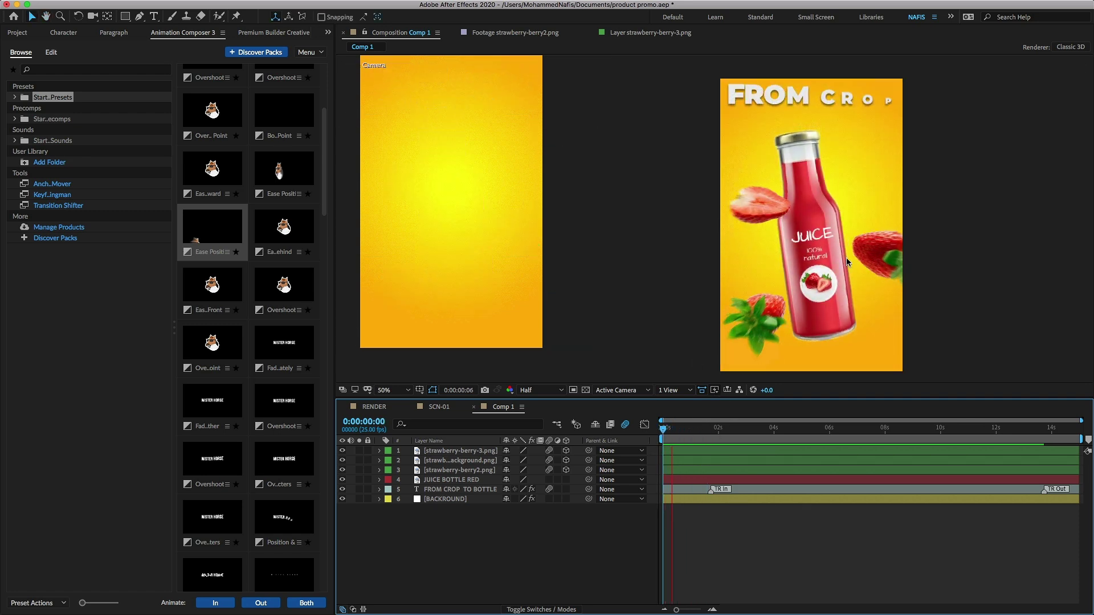
pyautogui.press('space')
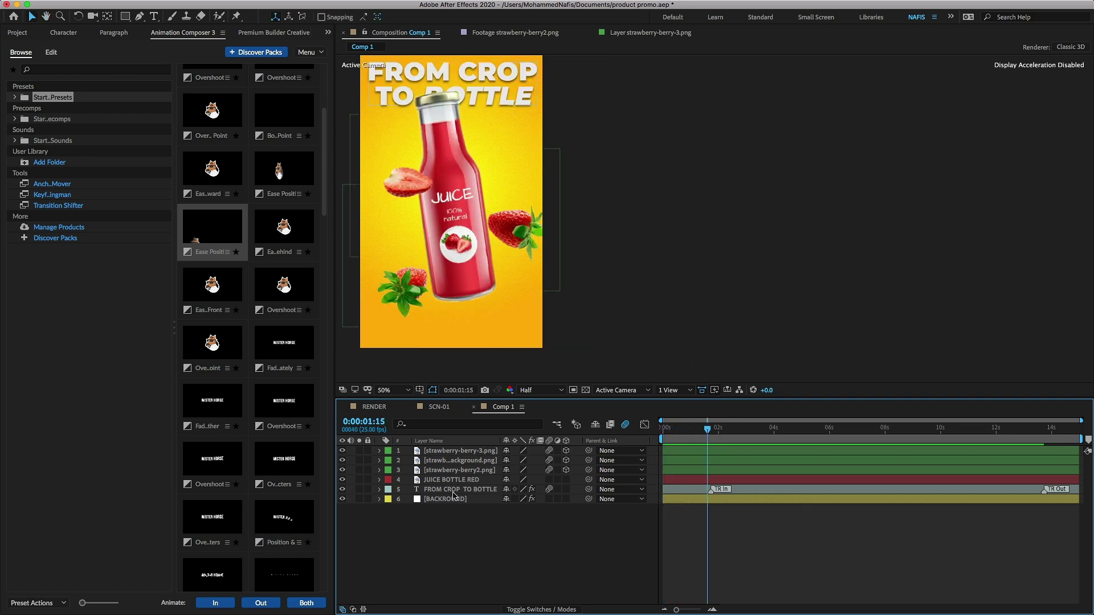
pyautogui.click(466, 482)
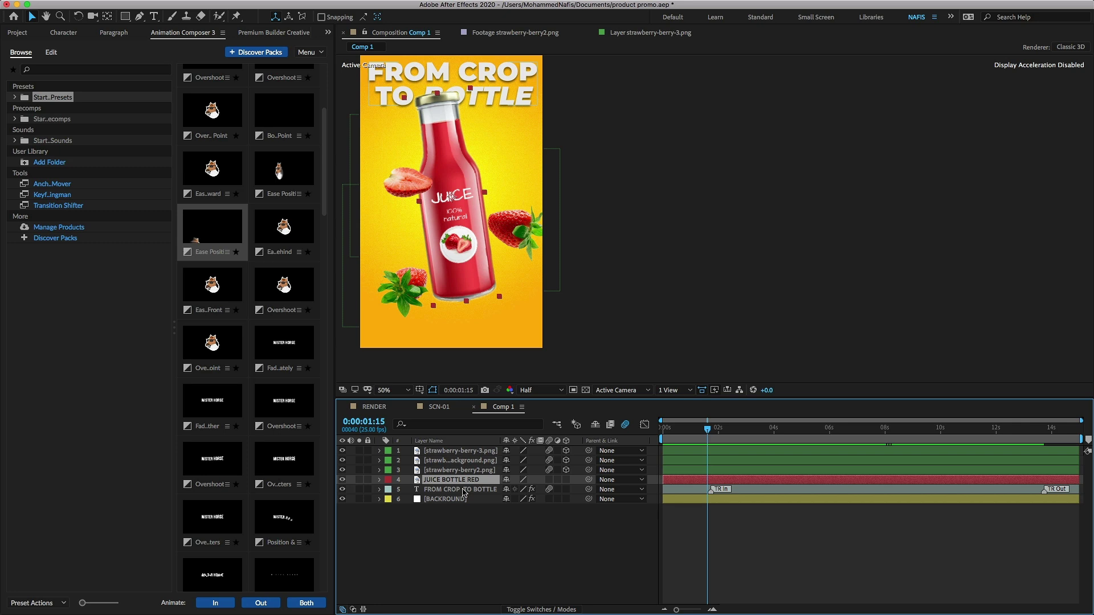
# - Paste the sine wiggle expression onto the Position of all three strawberry layers
pyautogui.click(463, 490)
pyautogui.click(456, 472)
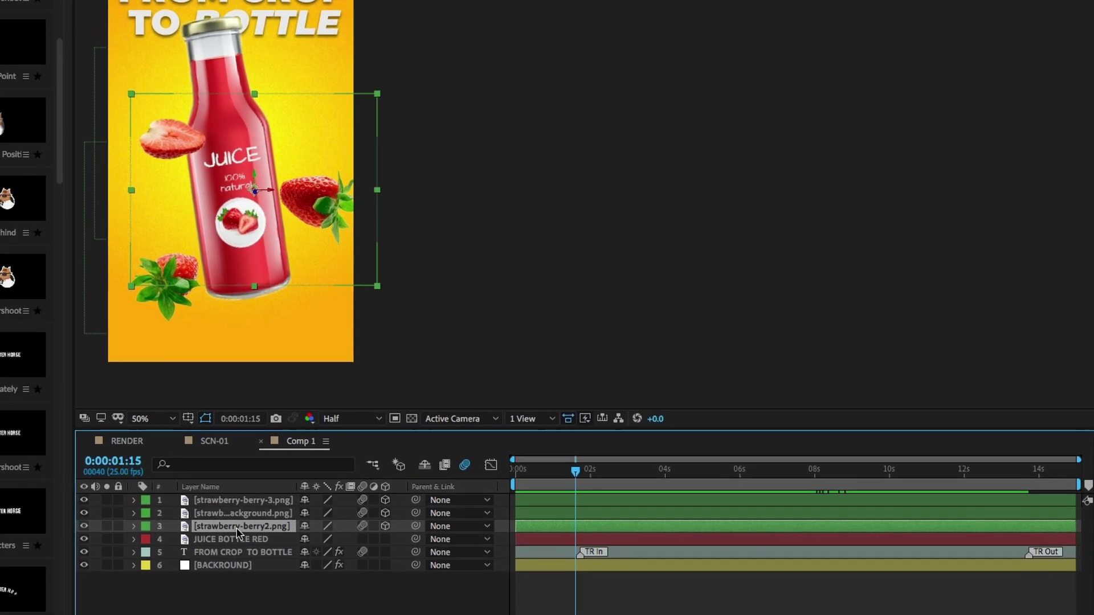
pyautogui.keyDown('shift'); pyautogui.click(239, 502); pyautogui.keyUp('shift')
pyautogui.press('p')
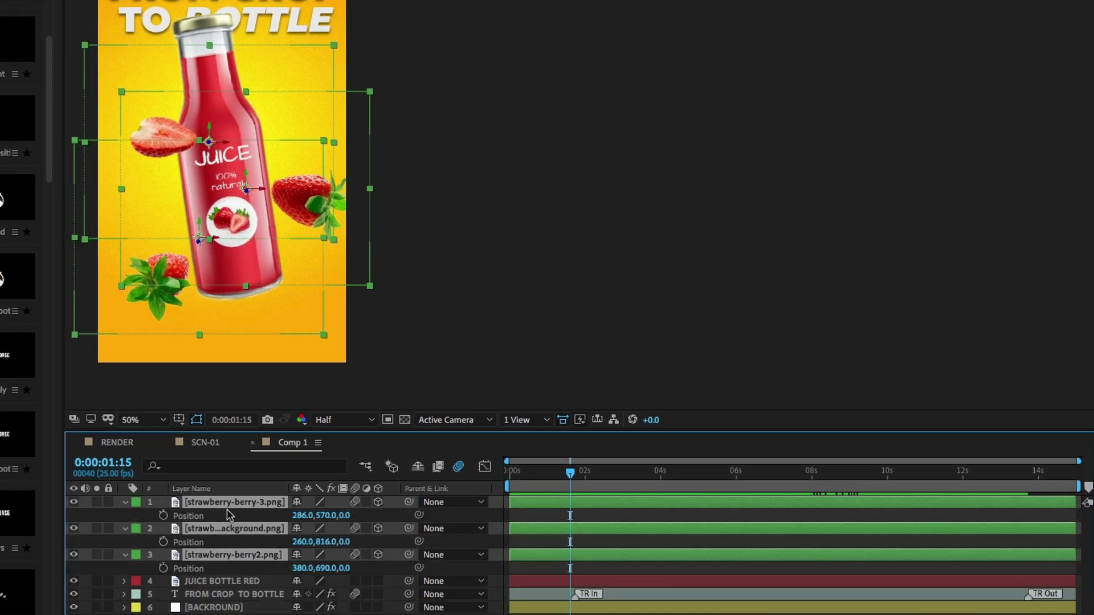
pyautogui.keyDown('alt'); pyautogui.click(163, 515); pyautogui.keyUp('alt')
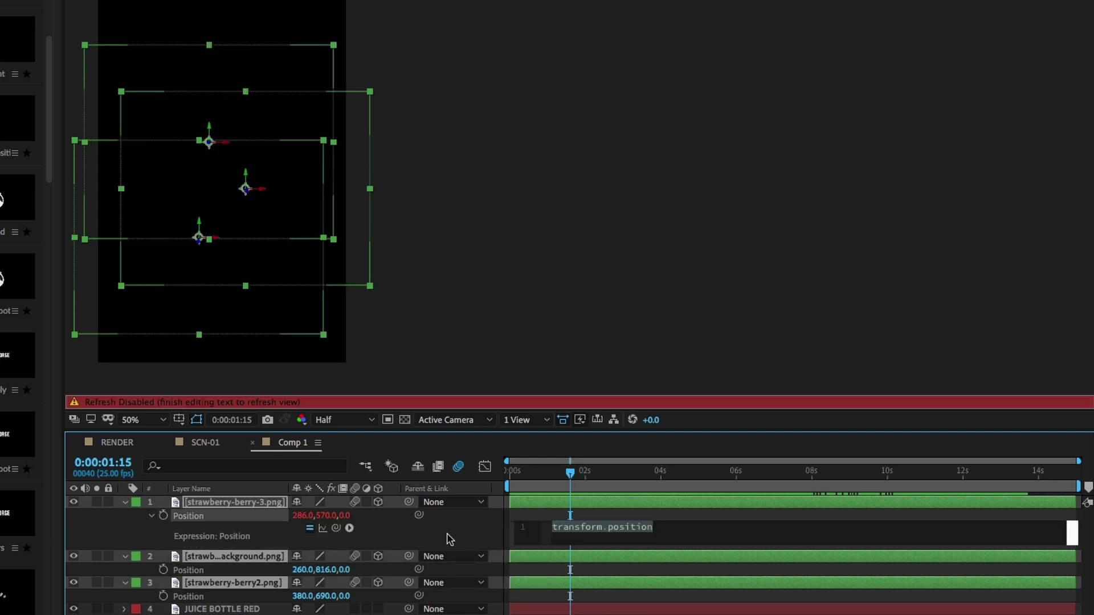
pyautogui.hotkey('ctrl', 'v')
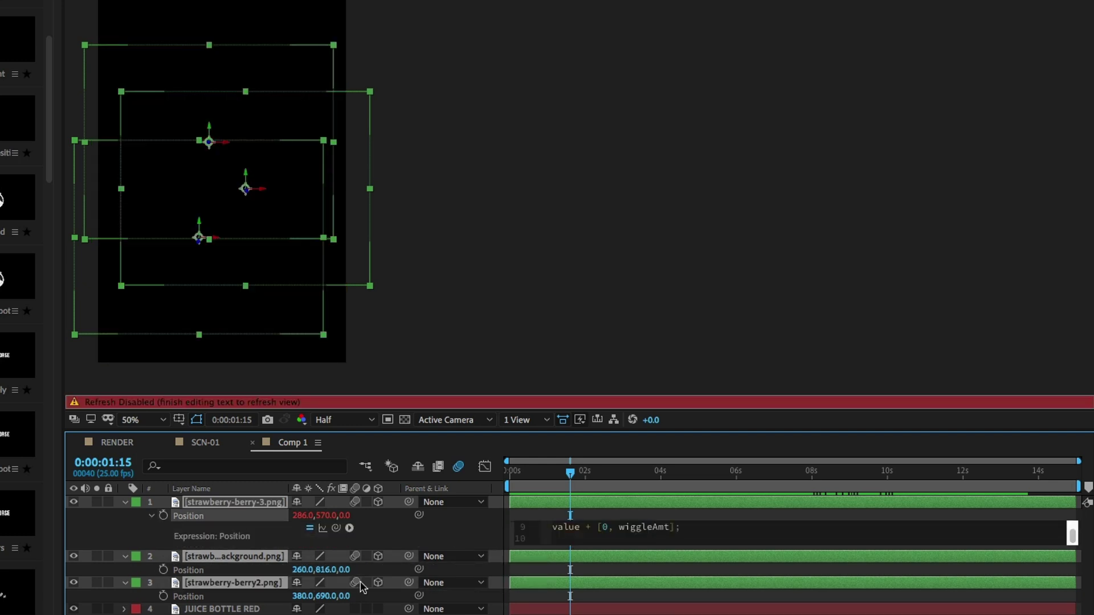
pyautogui.keyDown('alt'); pyautogui.click(164, 570); pyautogui.keyUp('alt')
pyautogui.hotkey('ctrl', 'v')
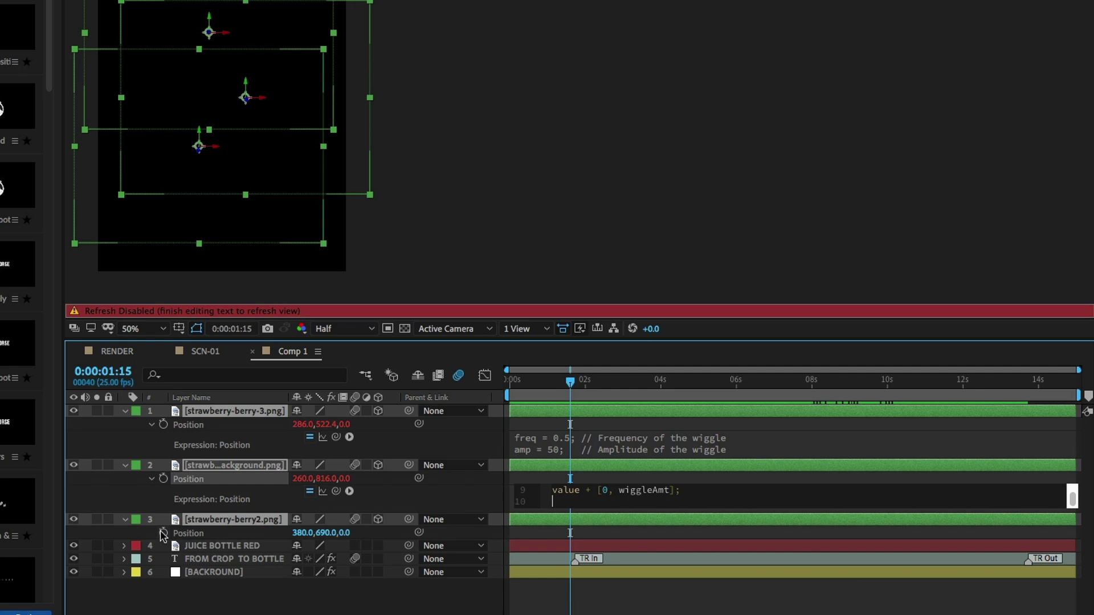
pyautogui.keyDown('alt'); pyautogui.click(162, 534); pyautogui.keyUp('alt')
pyautogui.hotkey('ctrl', 'v')
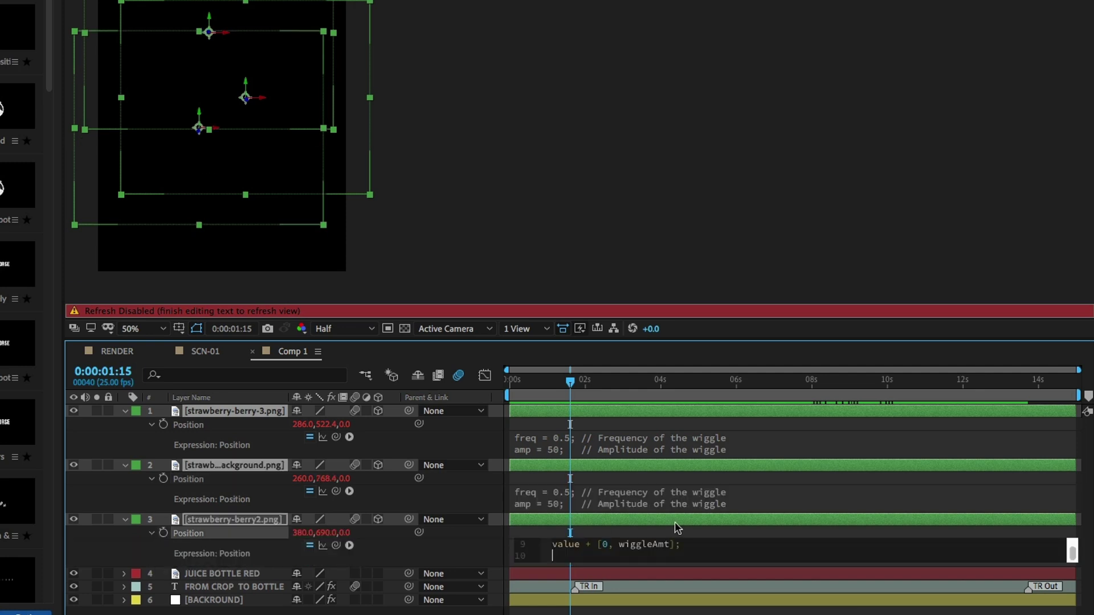
pyautogui.click(622, 418)
# - Change the first strawberry's expression from amp 50 and freq 0.5 to 25 and 0.3
pyautogui.click(554, 449)
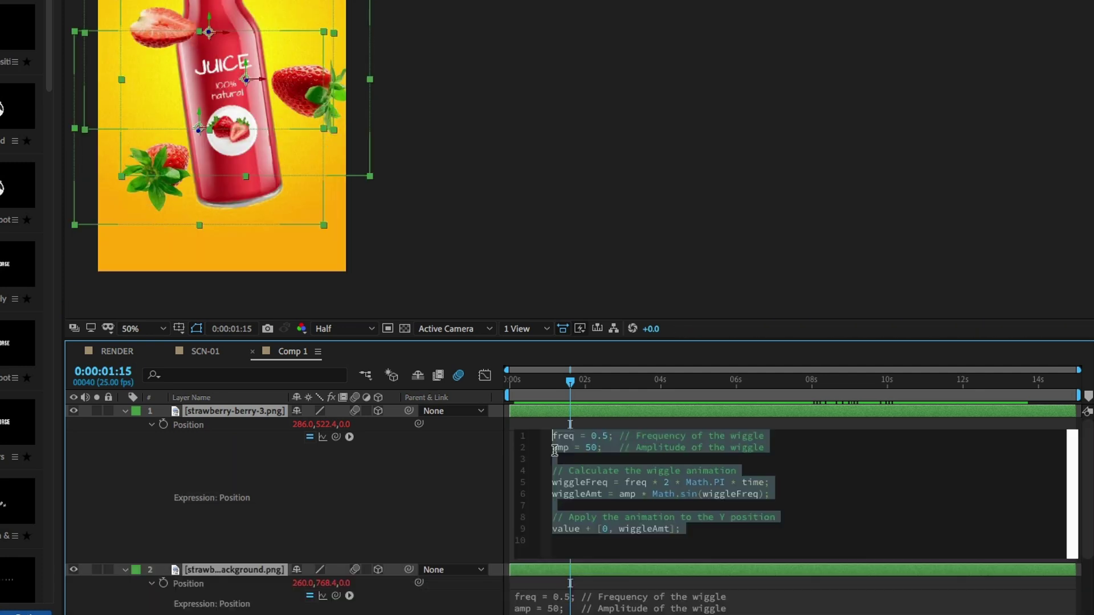
pyautogui.click(593, 449)
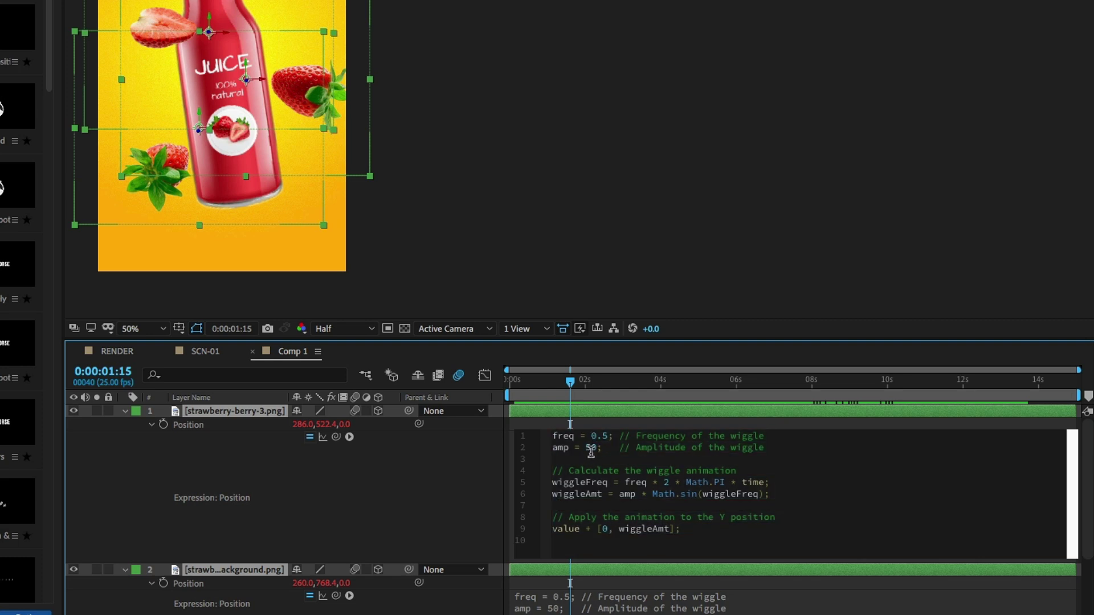
pyautogui.press('BackSpace')
pyautogui.press('BackSpace')
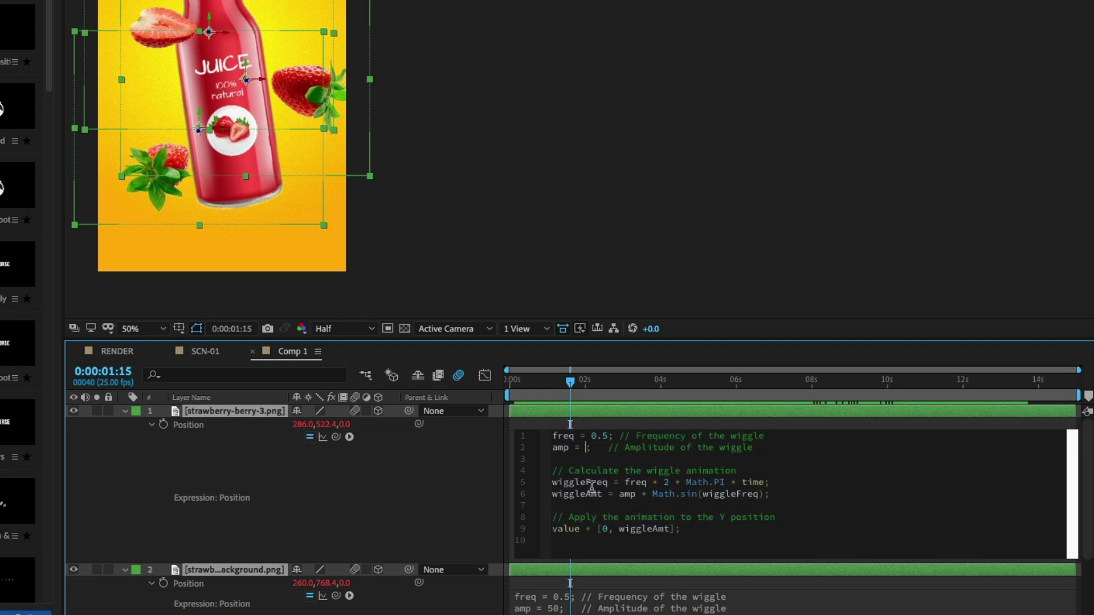
pyautogui.write('25')
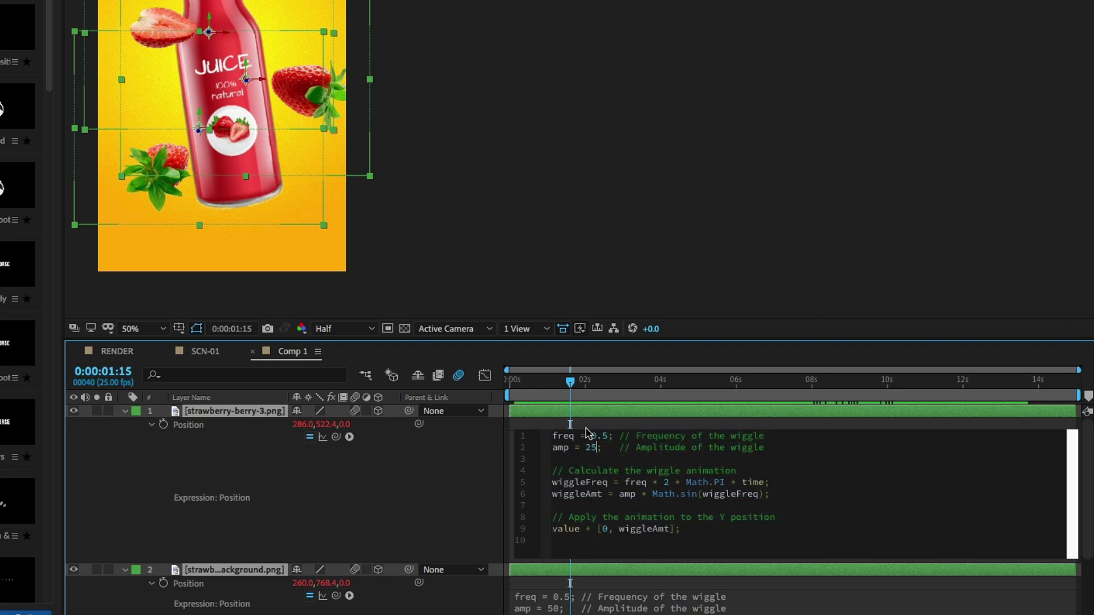
pyautogui.press('BackSpace')
pyautogui.write('3')
# - Set the second strawberry layer's expression to amp 25 and freq 0.3
pyautogui.click(592, 560)
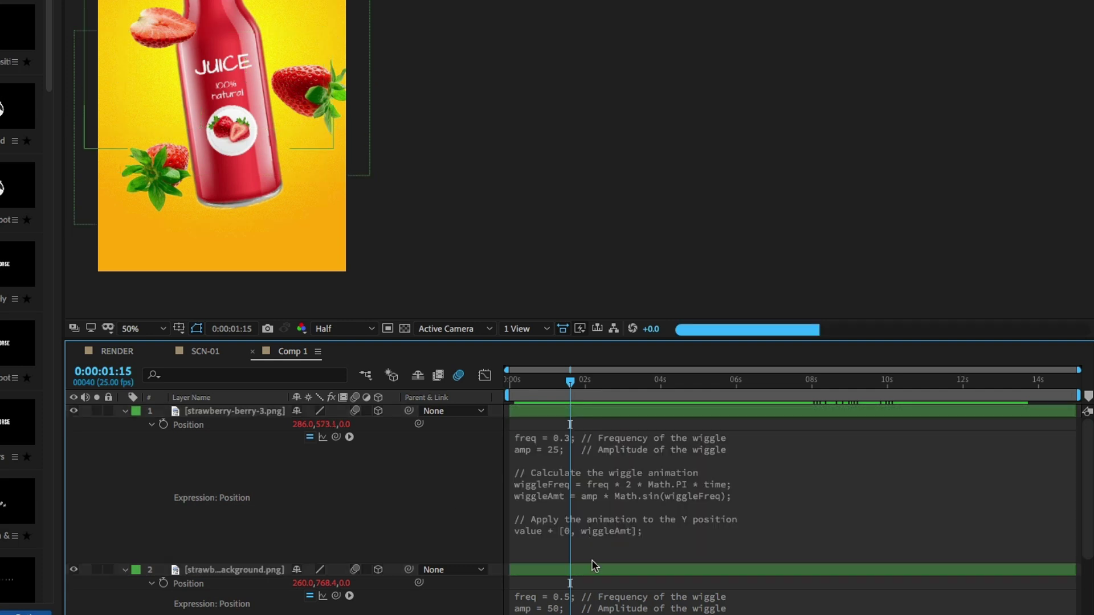
pyautogui.scroll(-1, 588, 567)
pyautogui.scroll(-1, 587, 564)
pyautogui.click(557, 541)
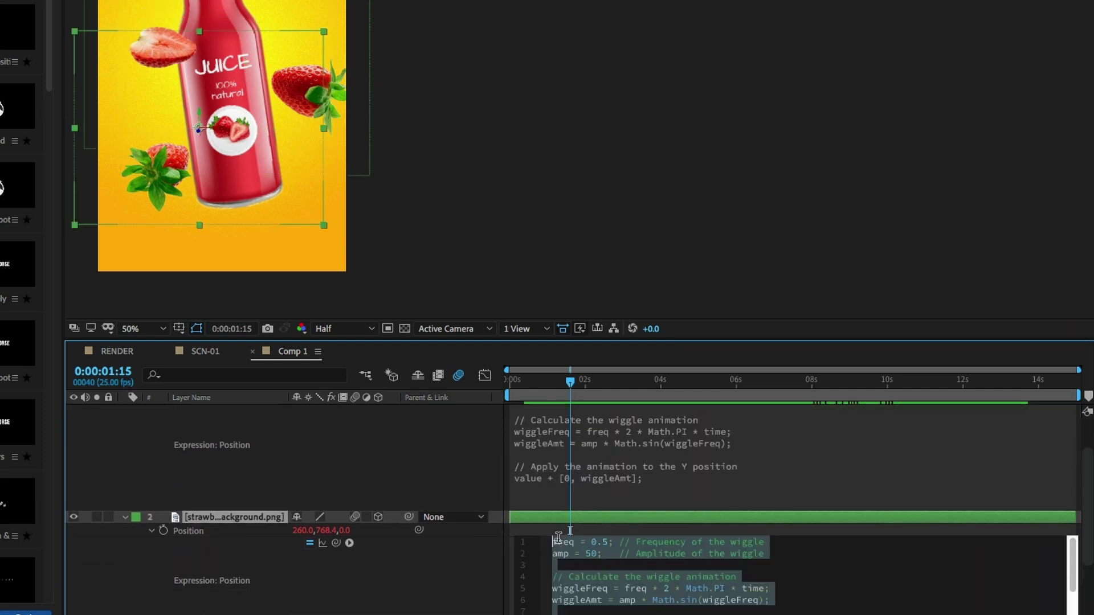
pyautogui.click(595, 556)
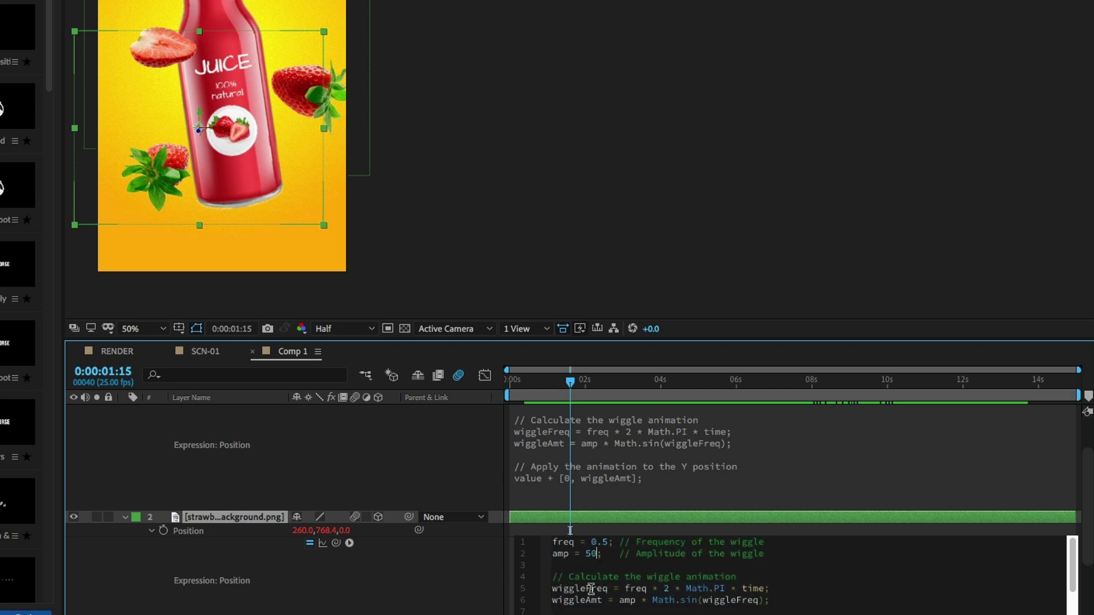
pyautogui.write('25')
pyautogui.write('3')
pyautogui.click(570, 530)
pyautogui.scroll(-5, 634, 565)
# - Set the third strawberry layer's expression to amp 25 and freq 0.3
pyautogui.click(589, 532)
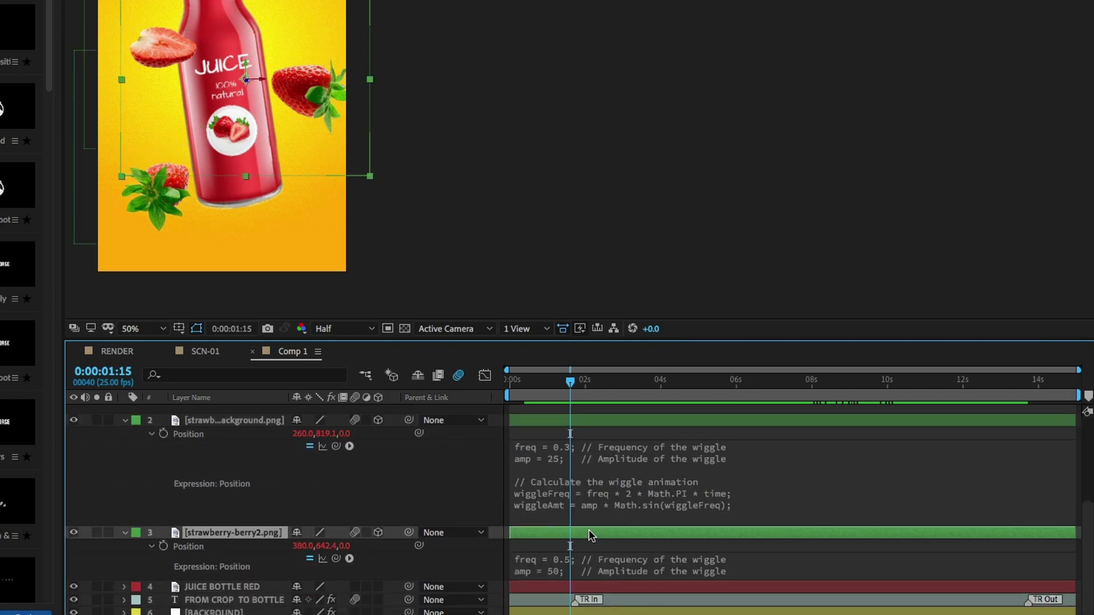
pyautogui.click(566, 560)
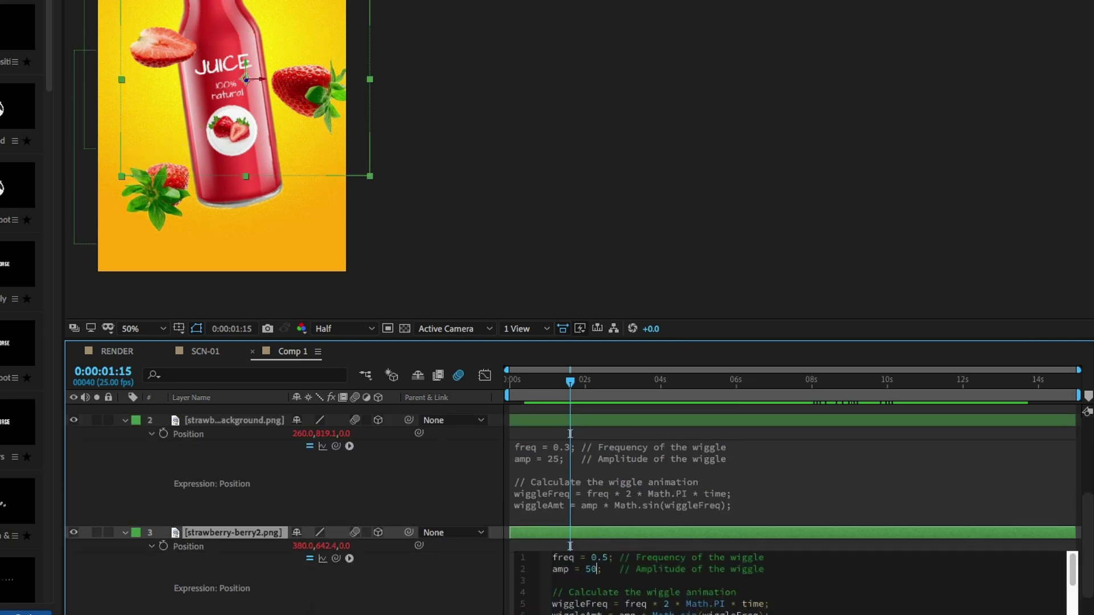
pyautogui.moveTo(633, 609)
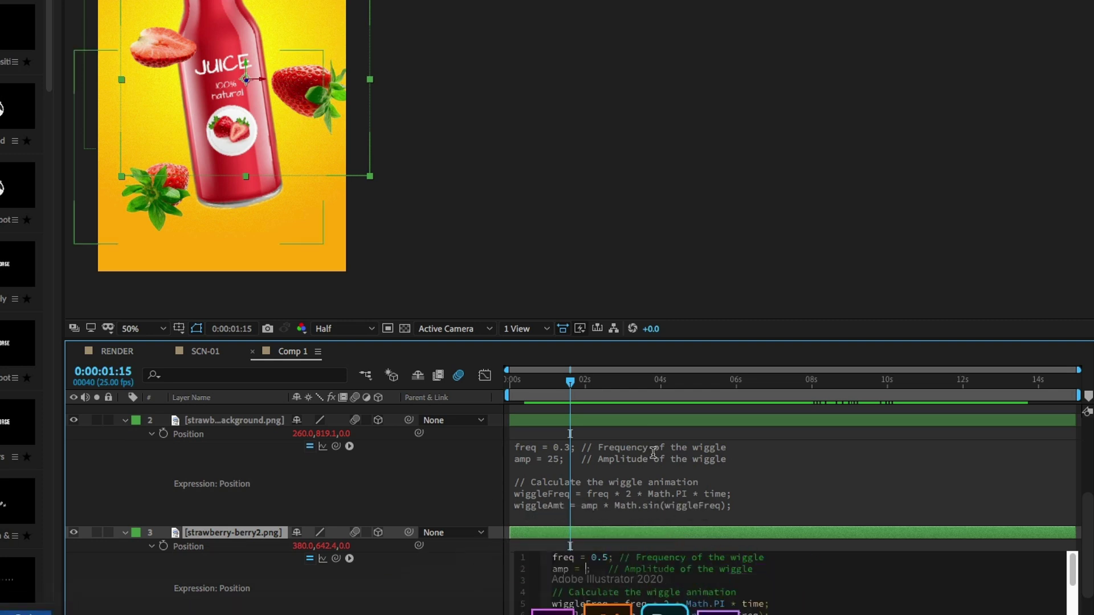
pyautogui.write('25')
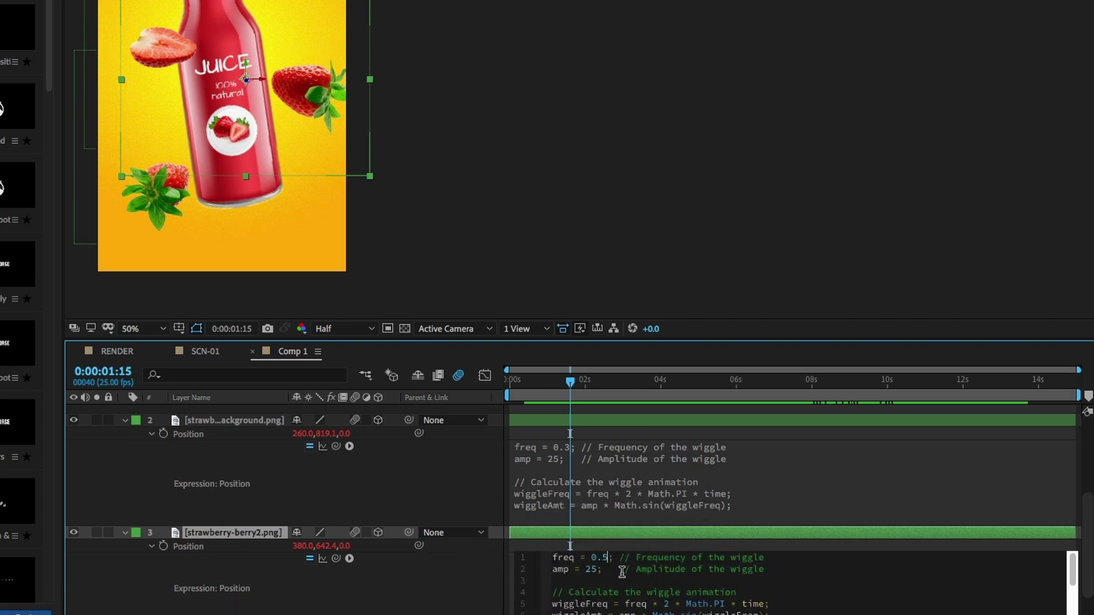
pyautogui.press('BackSpace')
pyautogui.write('3')
pyautogui.click(486, 557)
# - Fold away all six layers' properties and play the preview from the start
pyautogui.hotkey('ctrl', 'a')
pyautogui.press('u')
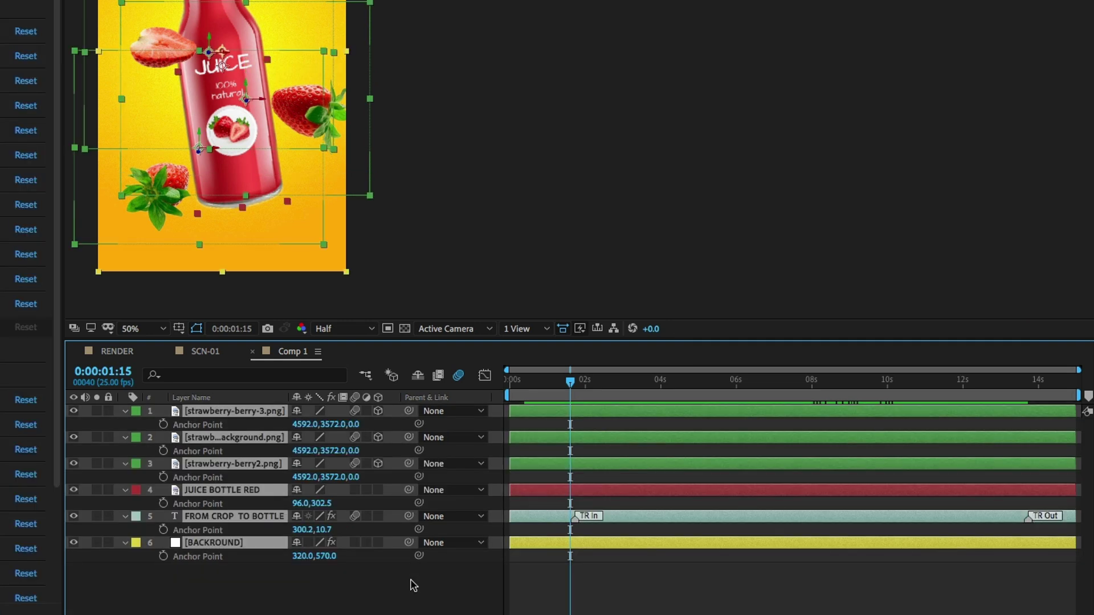
pyautogui.press('u')
pyautogui.click(303, 516)
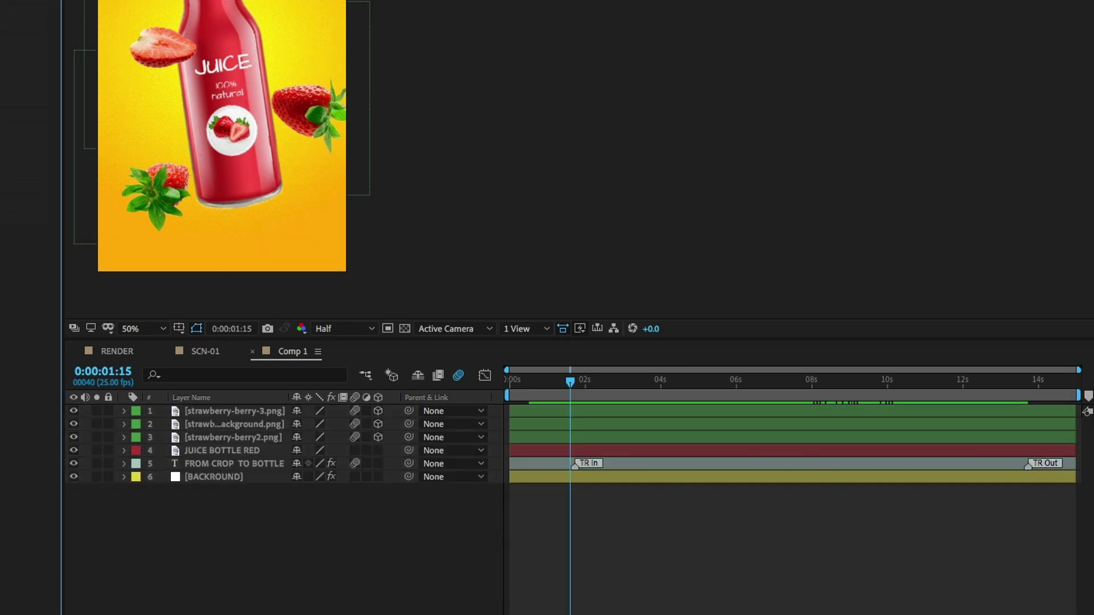
pyautogui.press('Home')
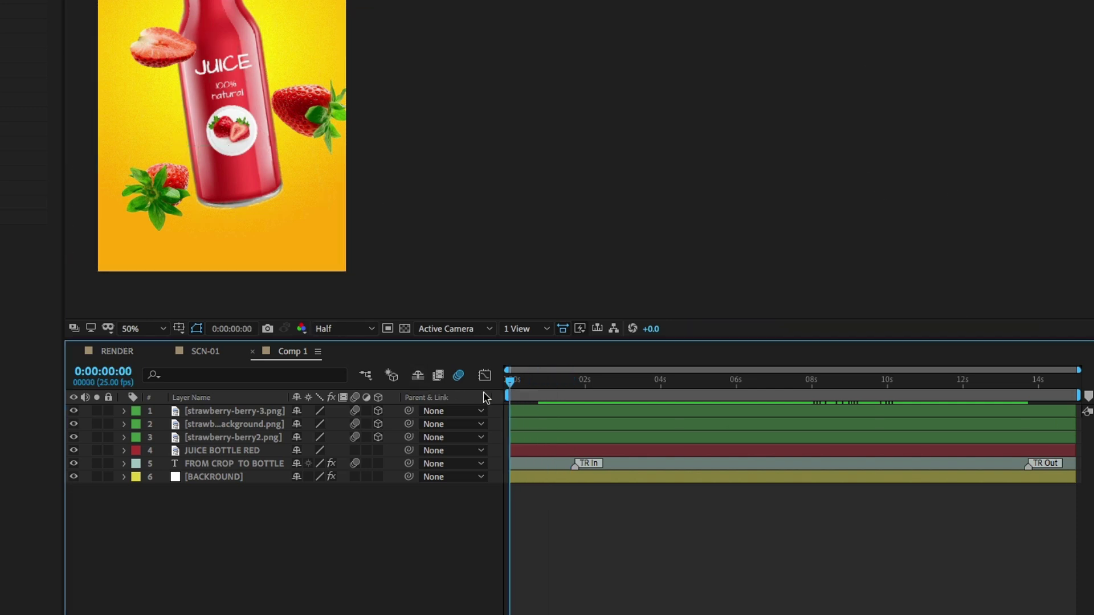
pyautogui.press('space')
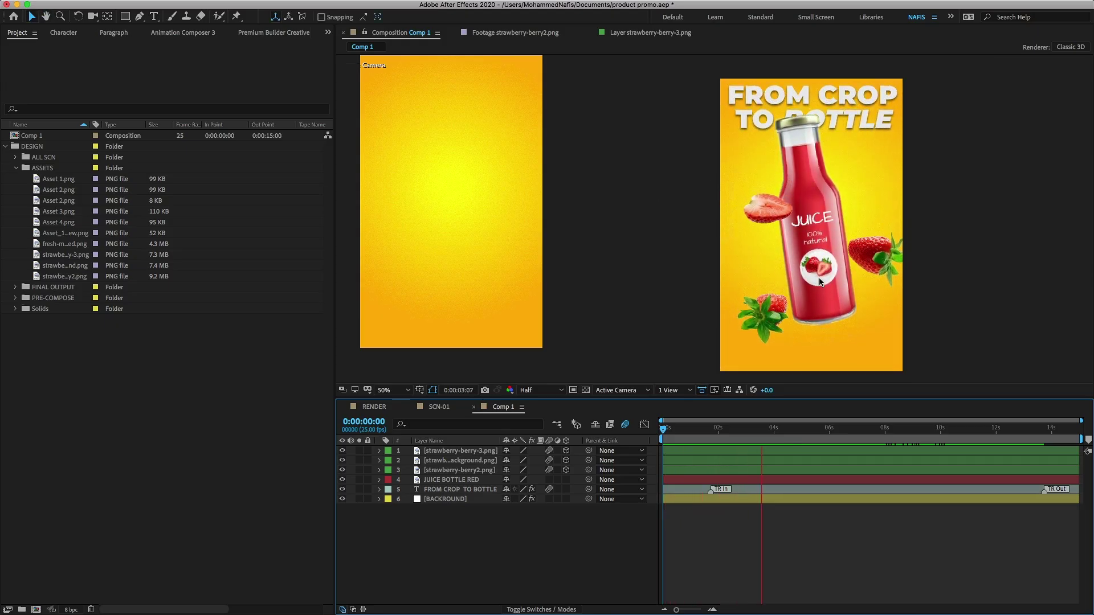
# - Stop the preview and replay the promo from 0:00:00:00
pyautogui.press('space')
pyautogui.press('Home')
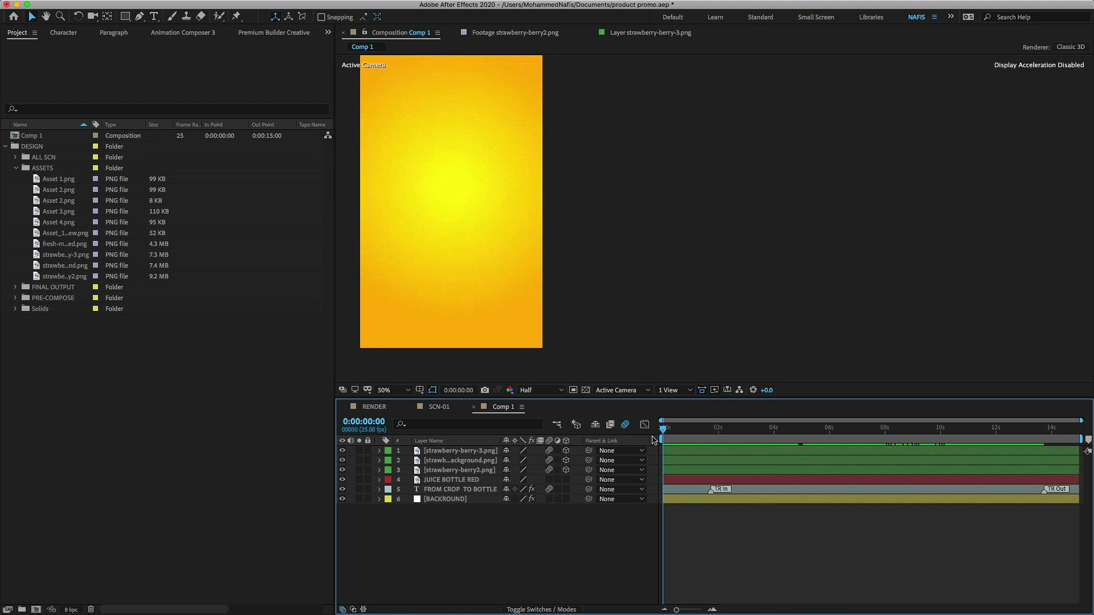
pyautogui.press('space')
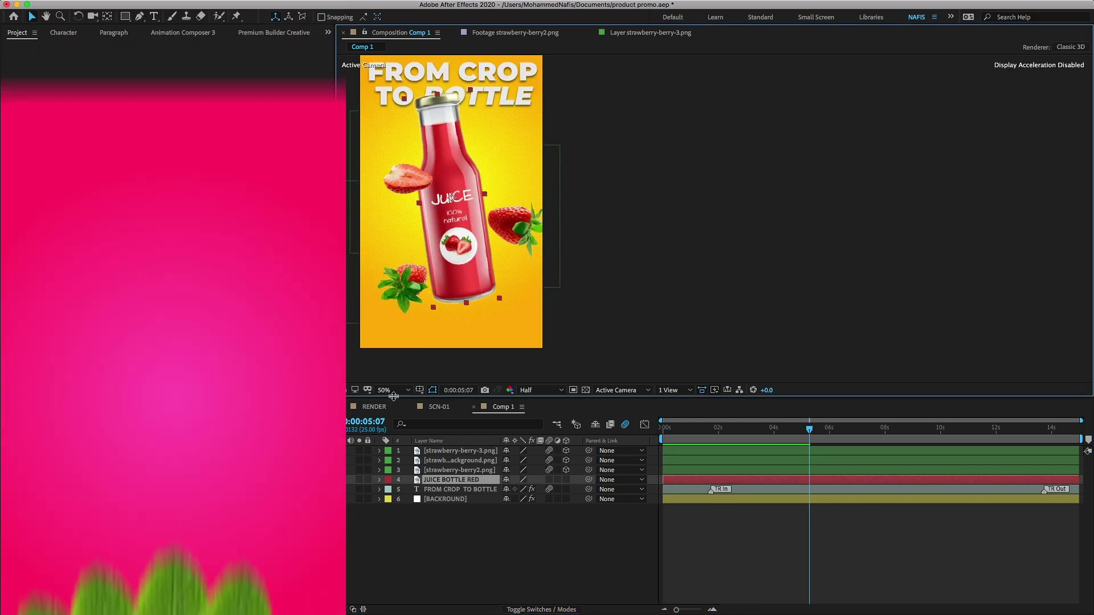
pyautogui.click(385, 391)
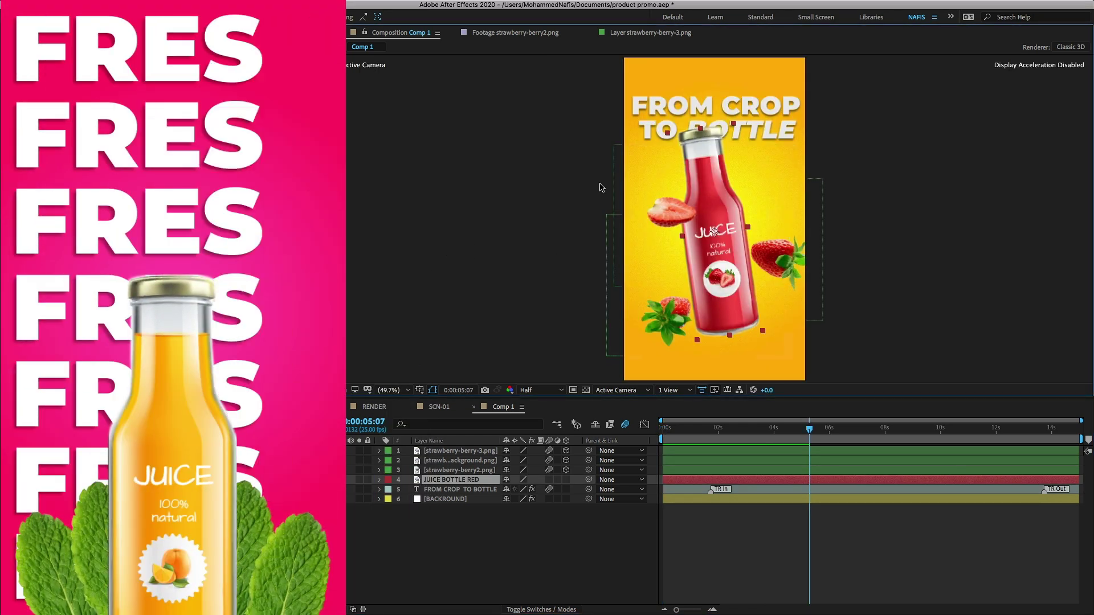